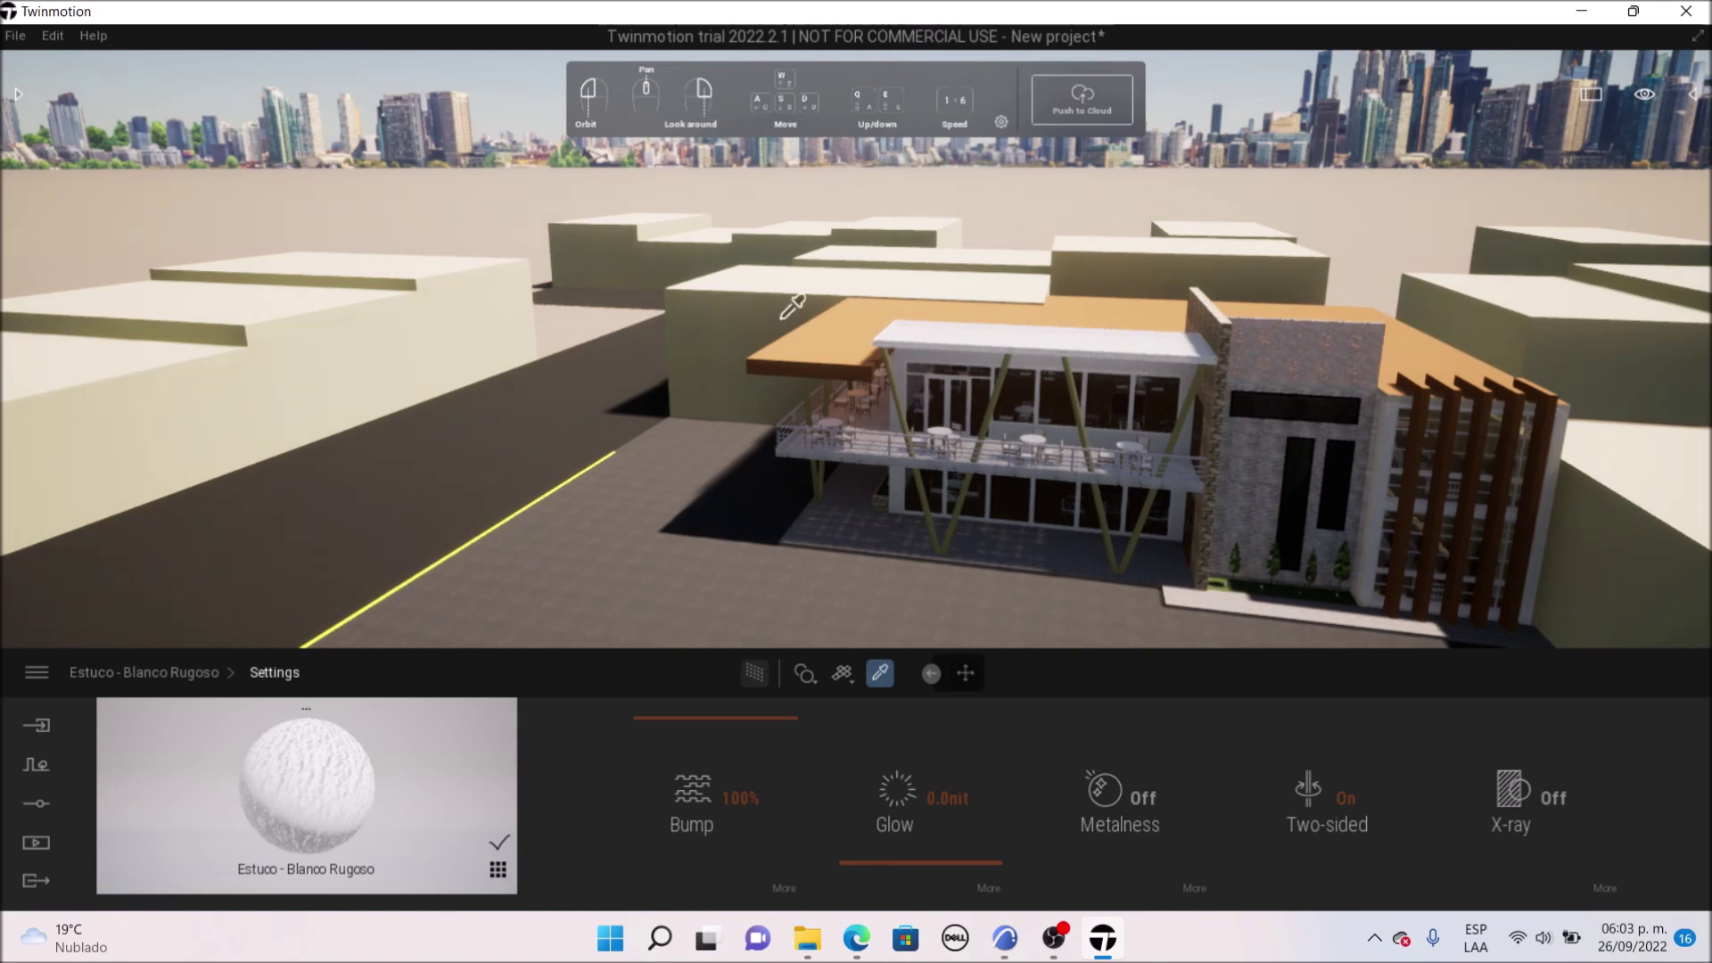
Examine the café building and its surroundings from several sides, comparing them with the original model in ARCHICAD
key("Escape")
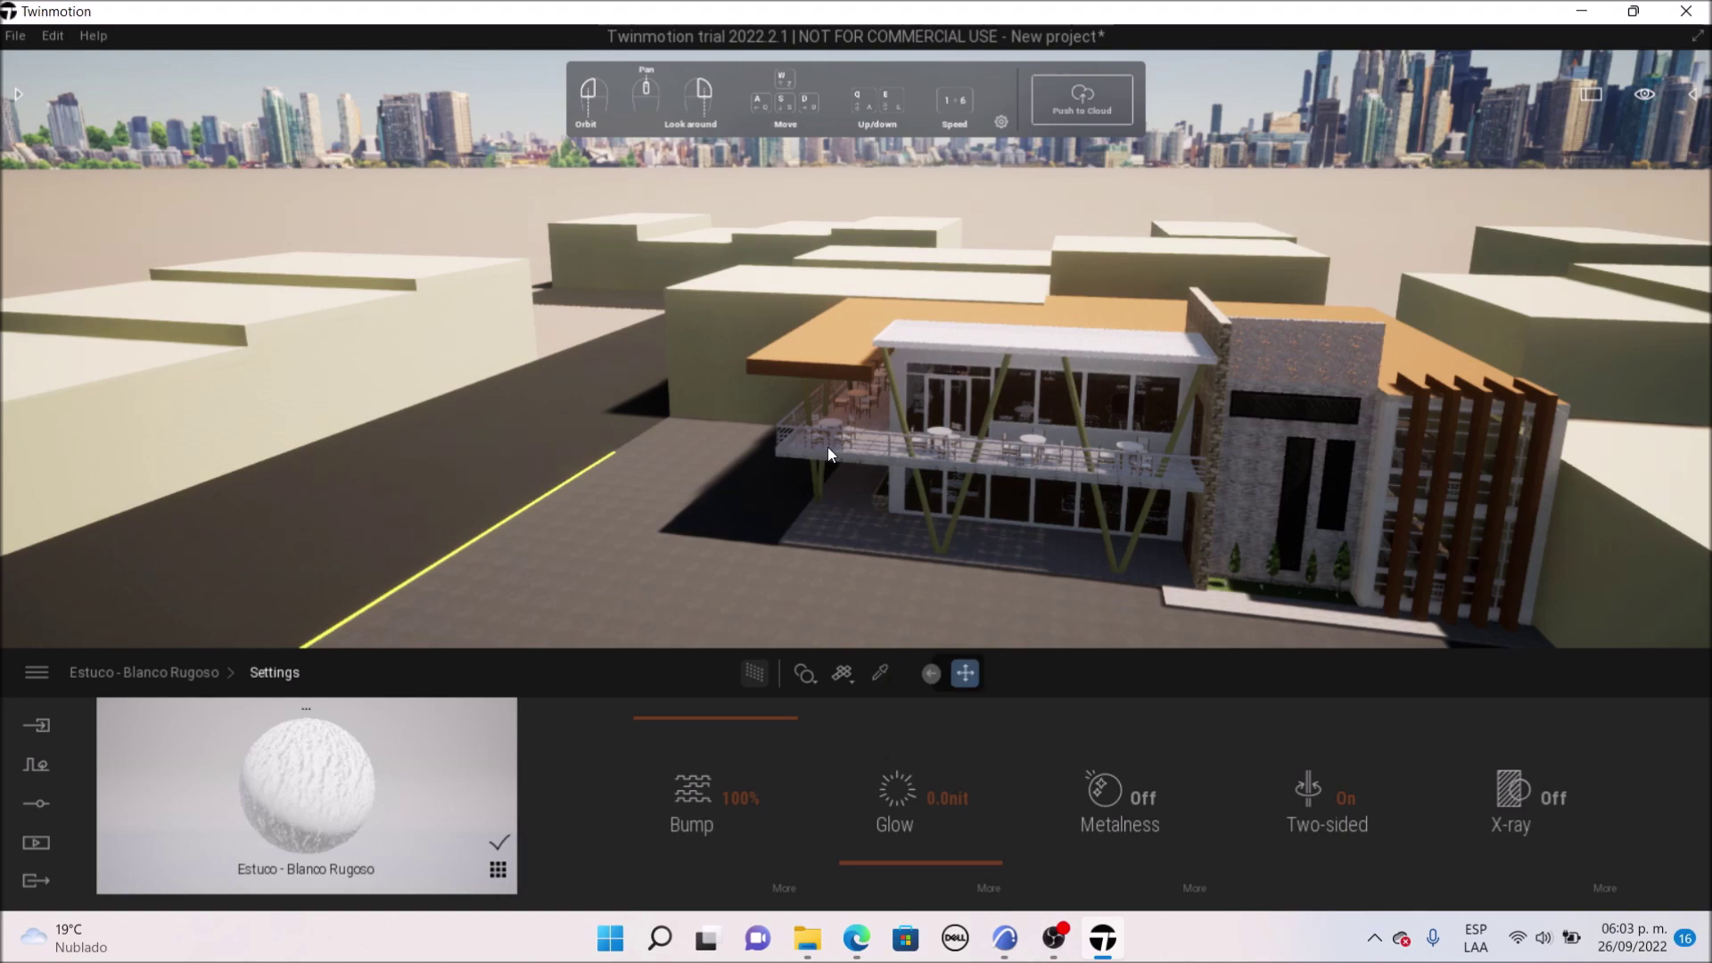
left_click_drag(698, 389, 1020, 437)
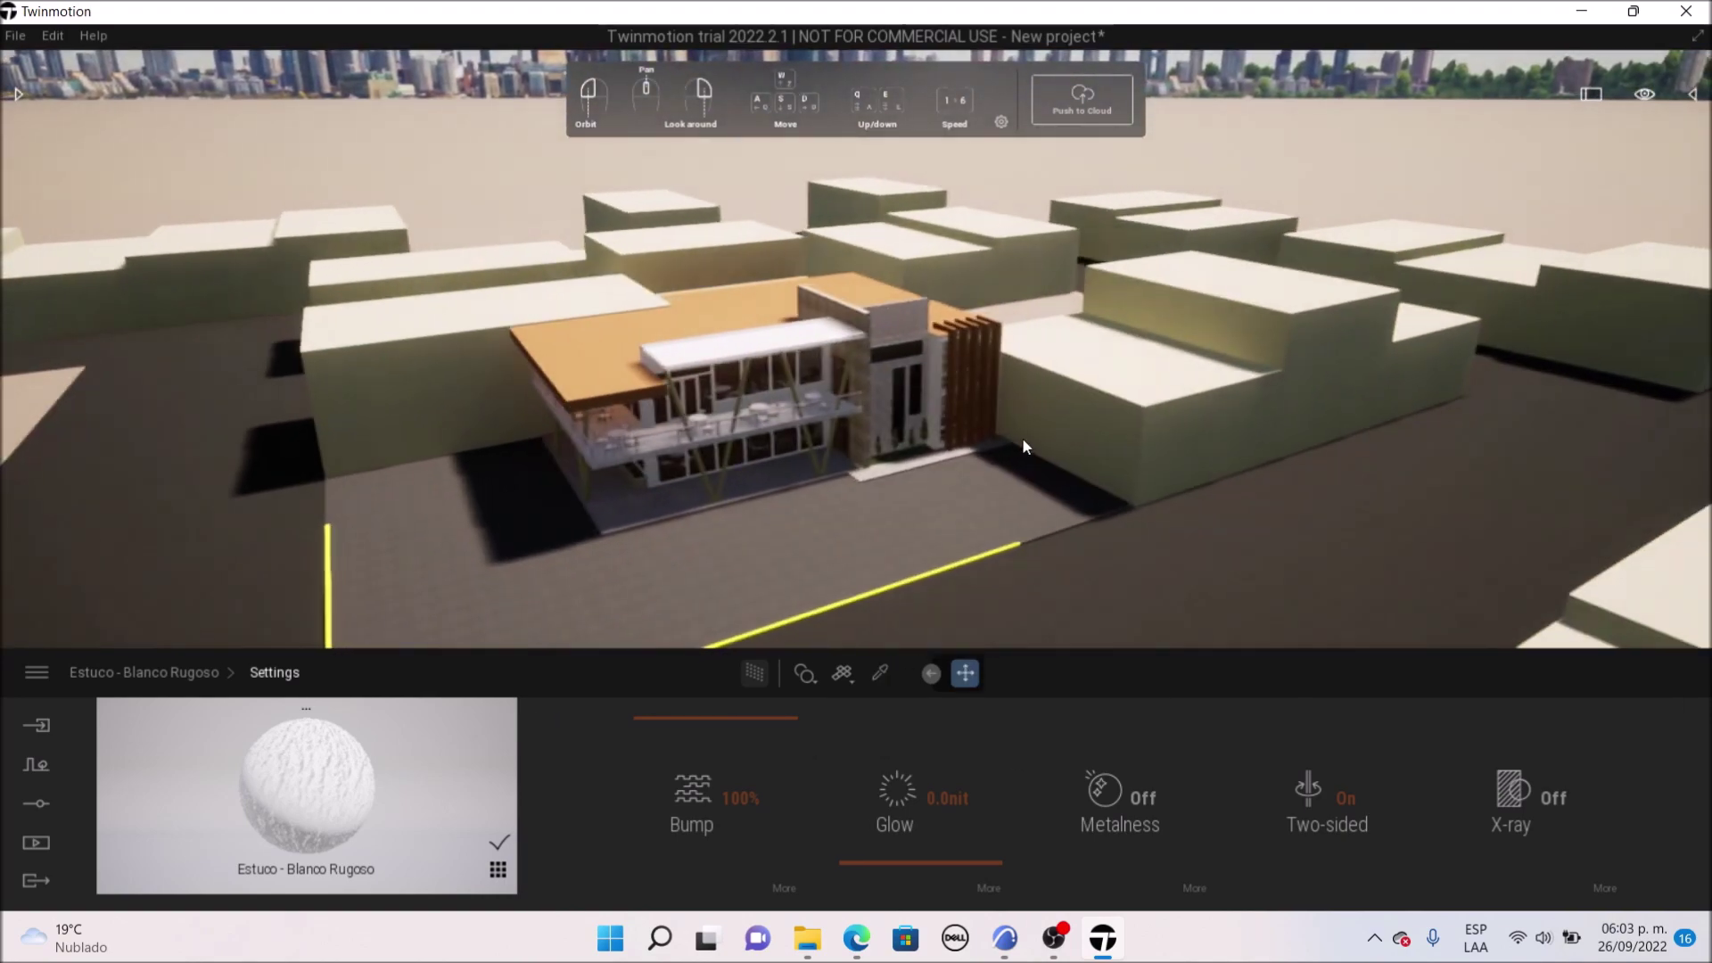
scroll(752, 487, "up", 3)
middle_click_drag(751, 488, 846, 419)
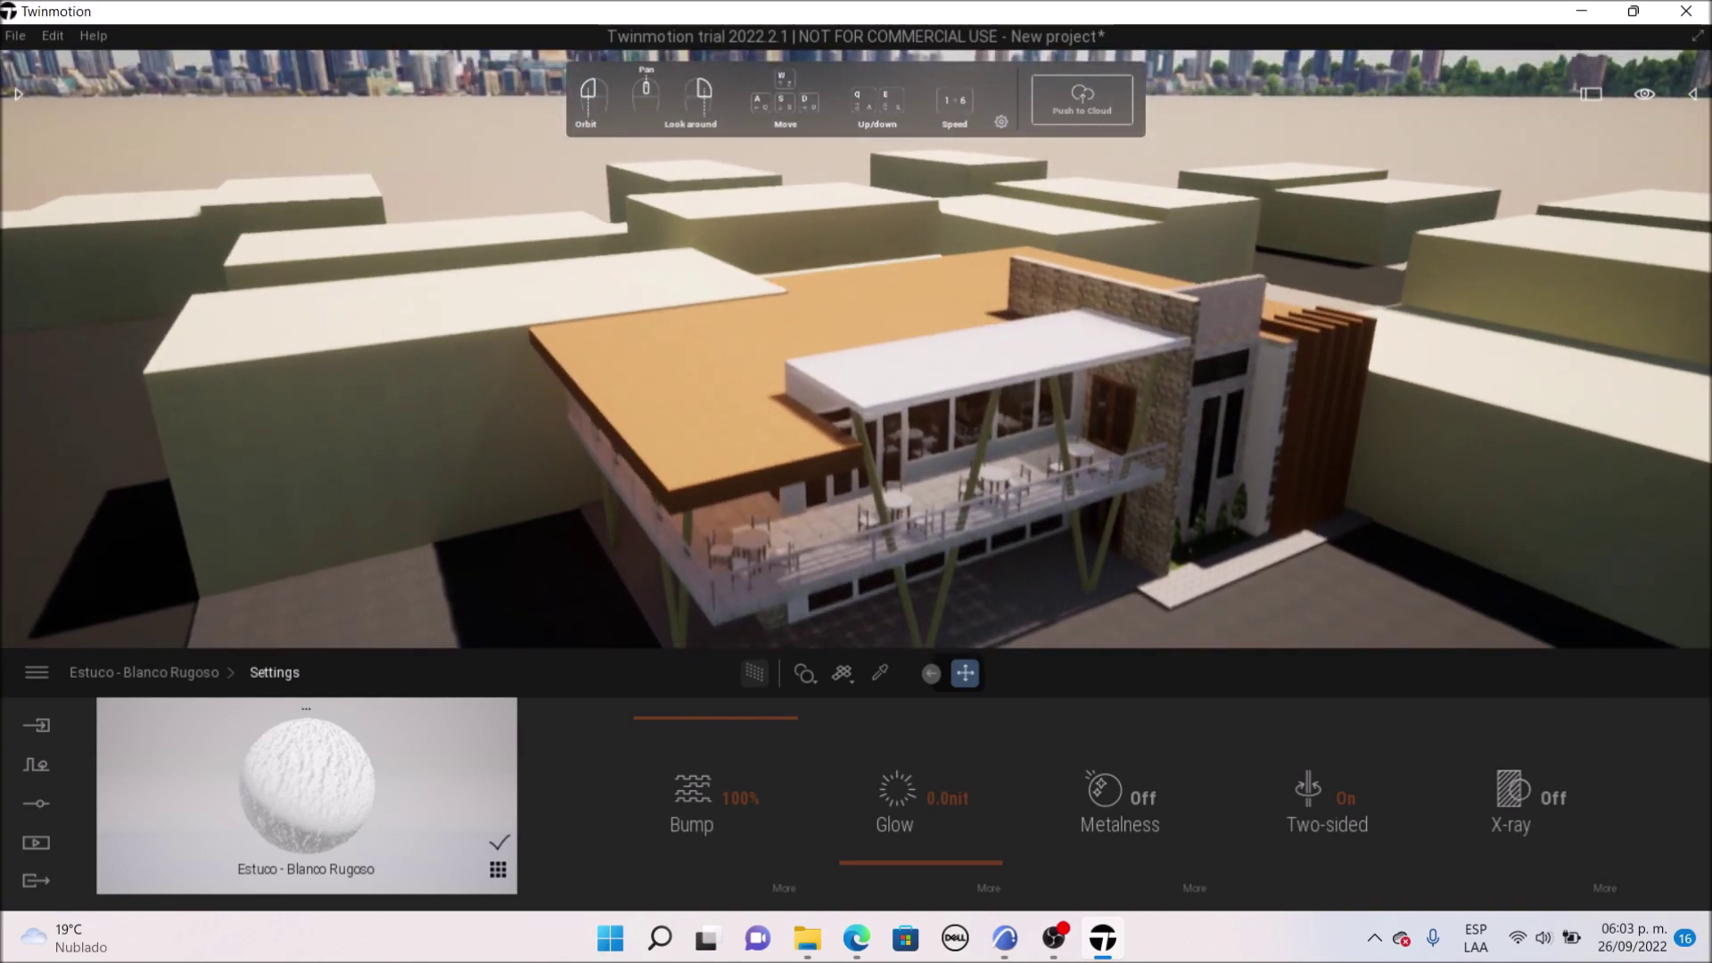
left_click(1005, 938)
middle_click_drag(821, 555, 1189, 513, "shift")
scroll(1035, 519, "up", 5)
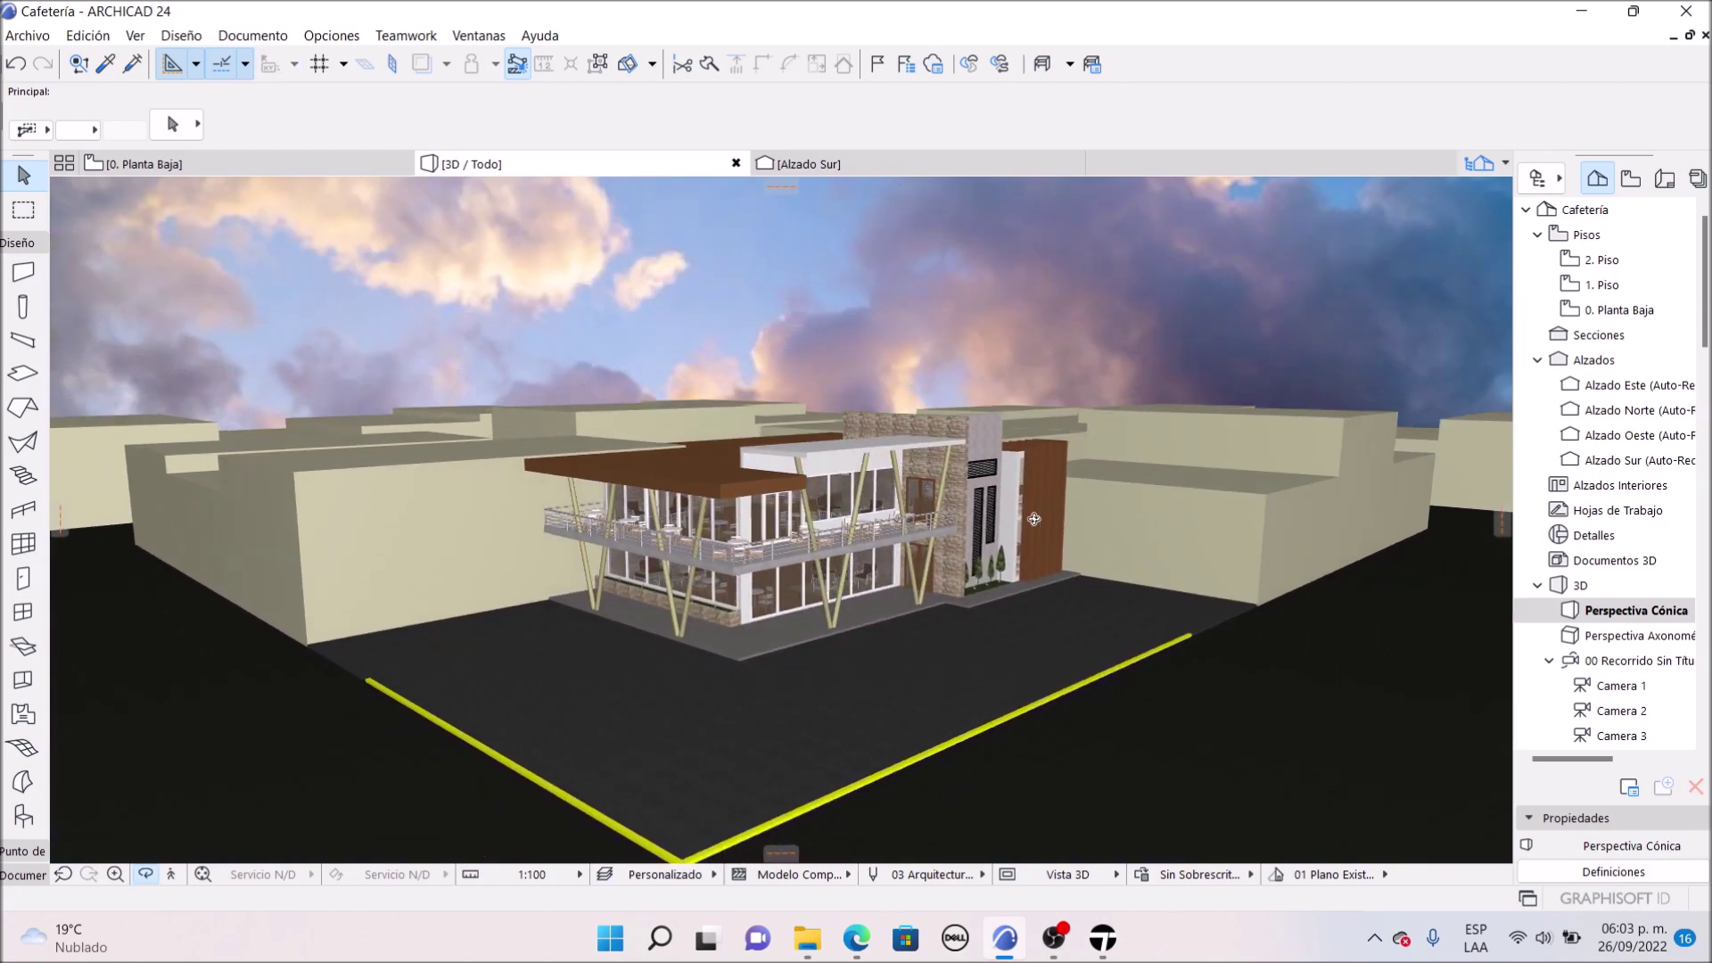
left_click(1593, 8)
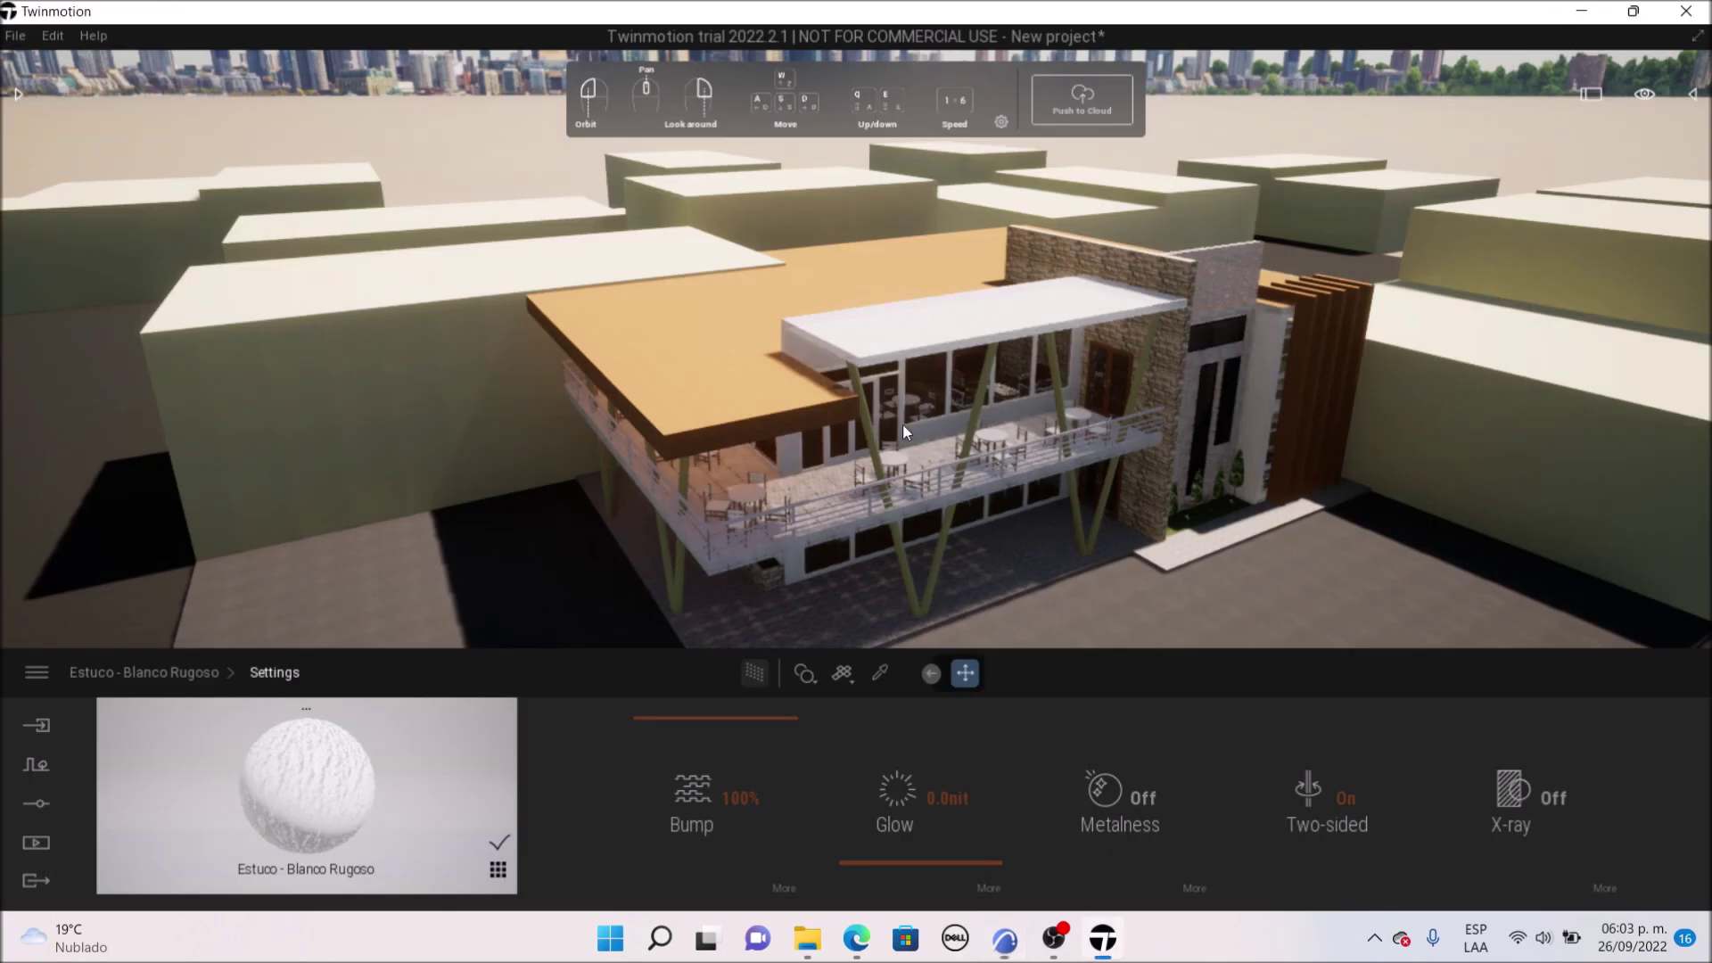
left_click_drag(822, 392, 952, 358)
middle_click_drag(751, 453, 858, 436)
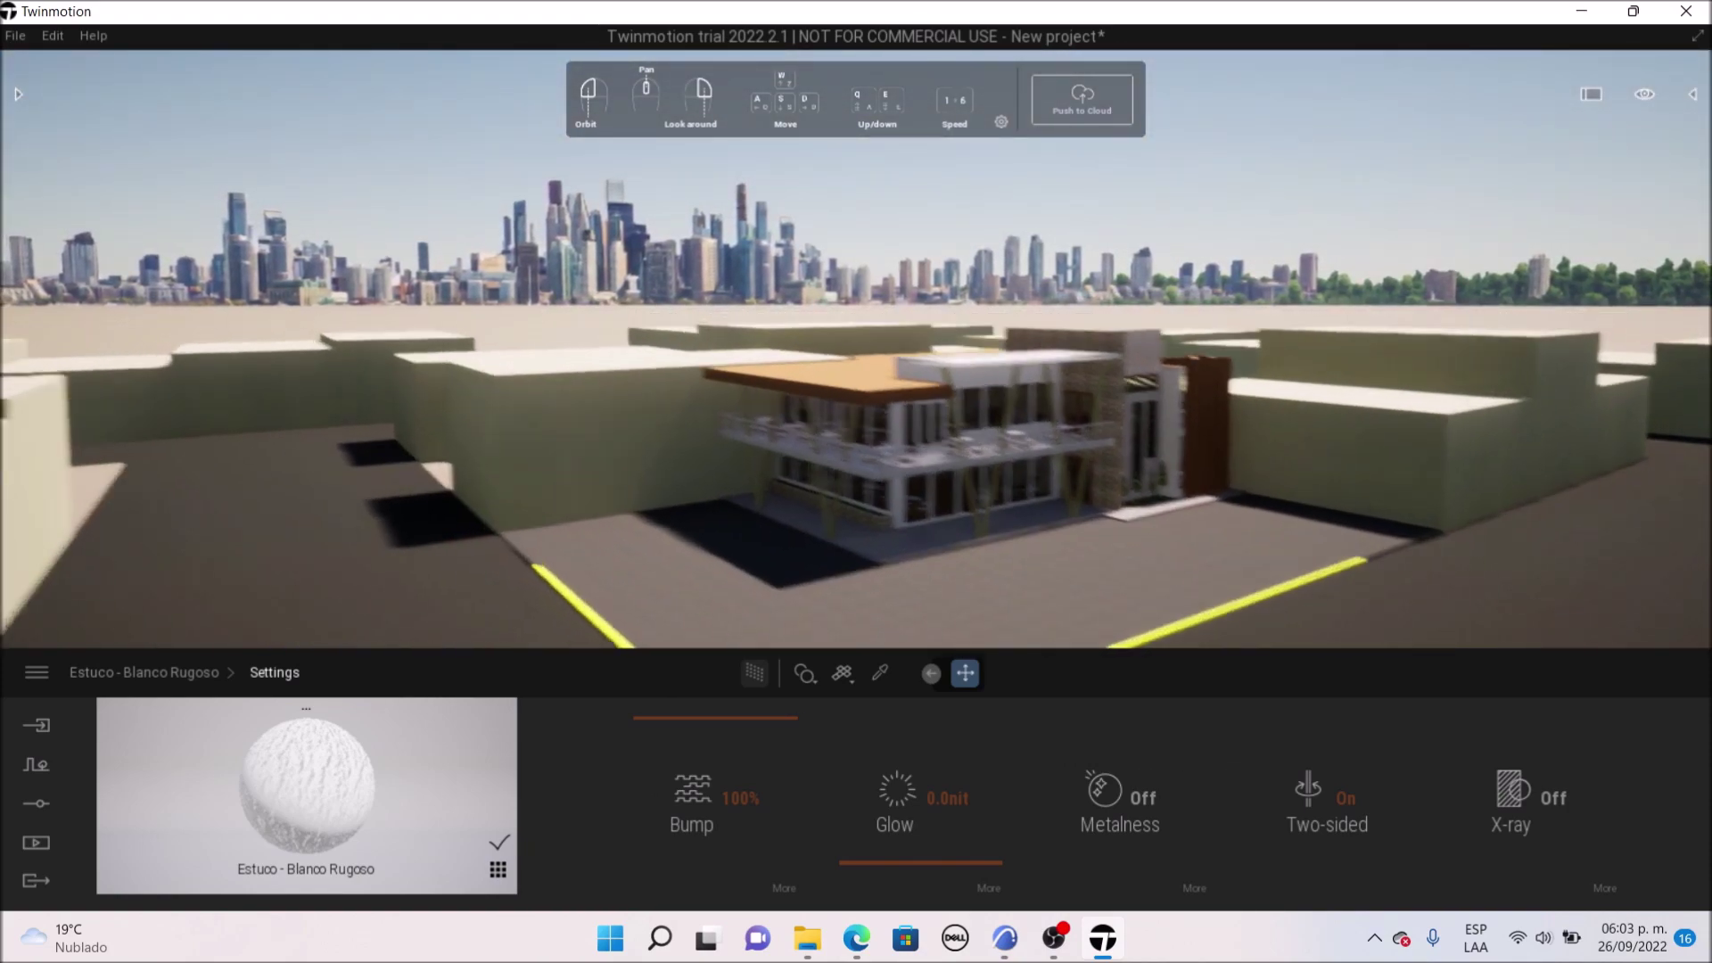
left_click_drag(858, 436, 1102, 346)
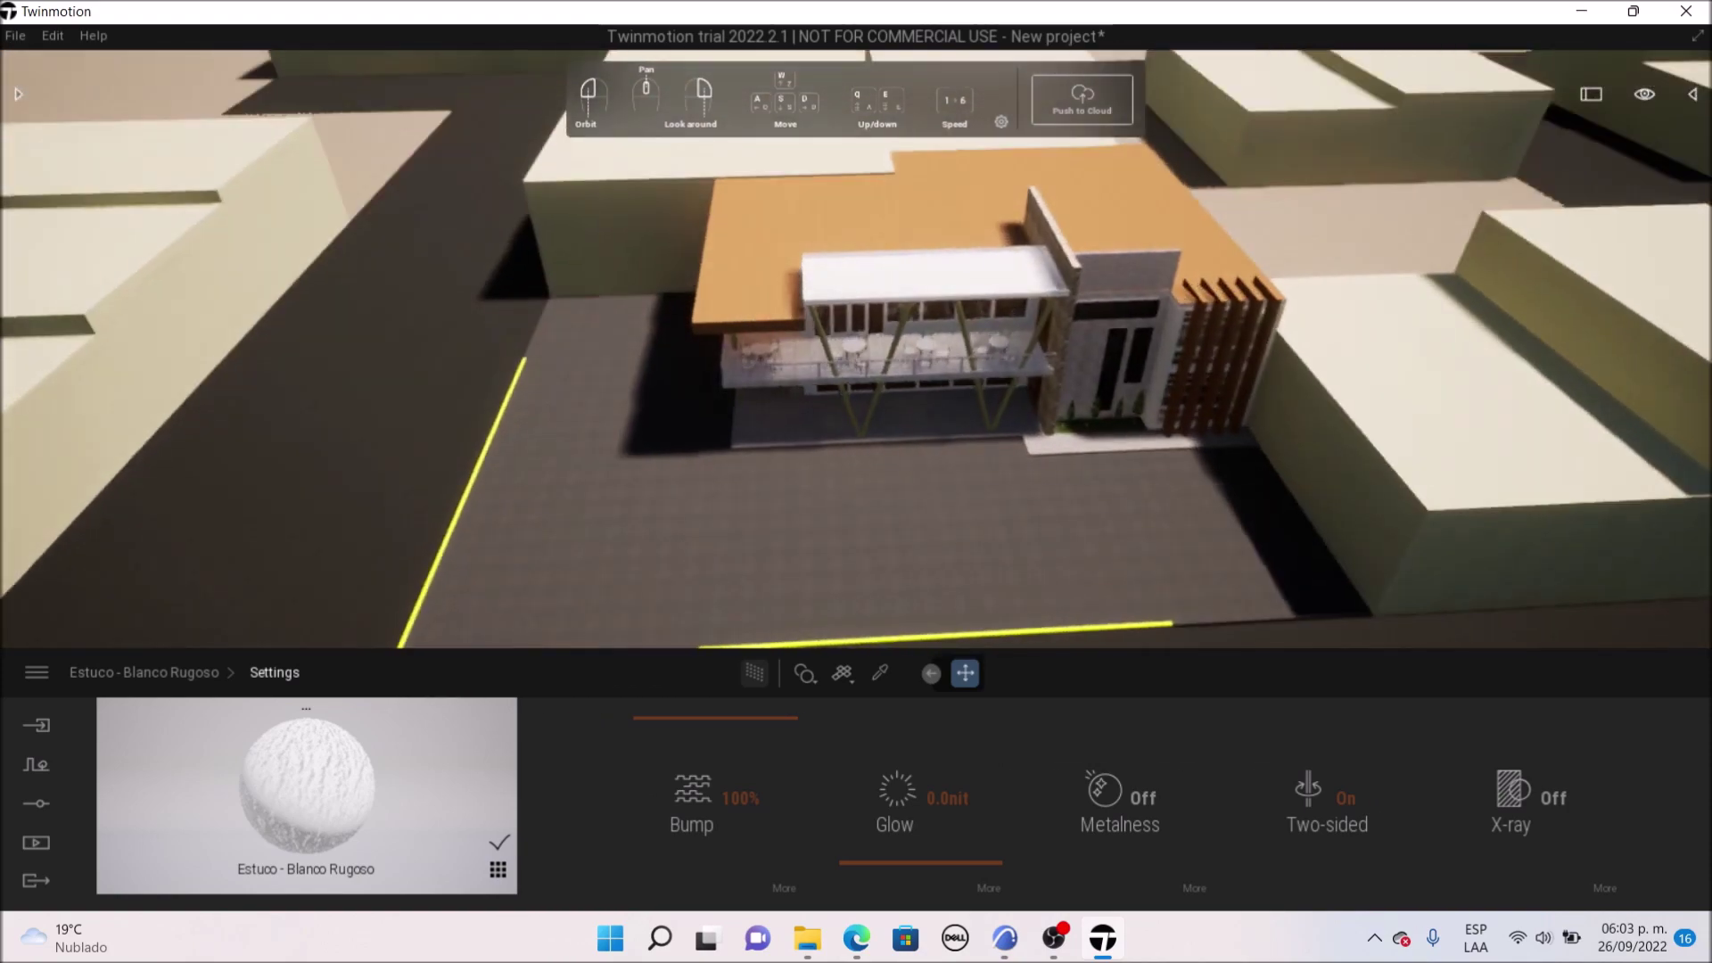
scroll(1100, 355, "down", 3)
left_click_drag(829, 366, 757, 488)
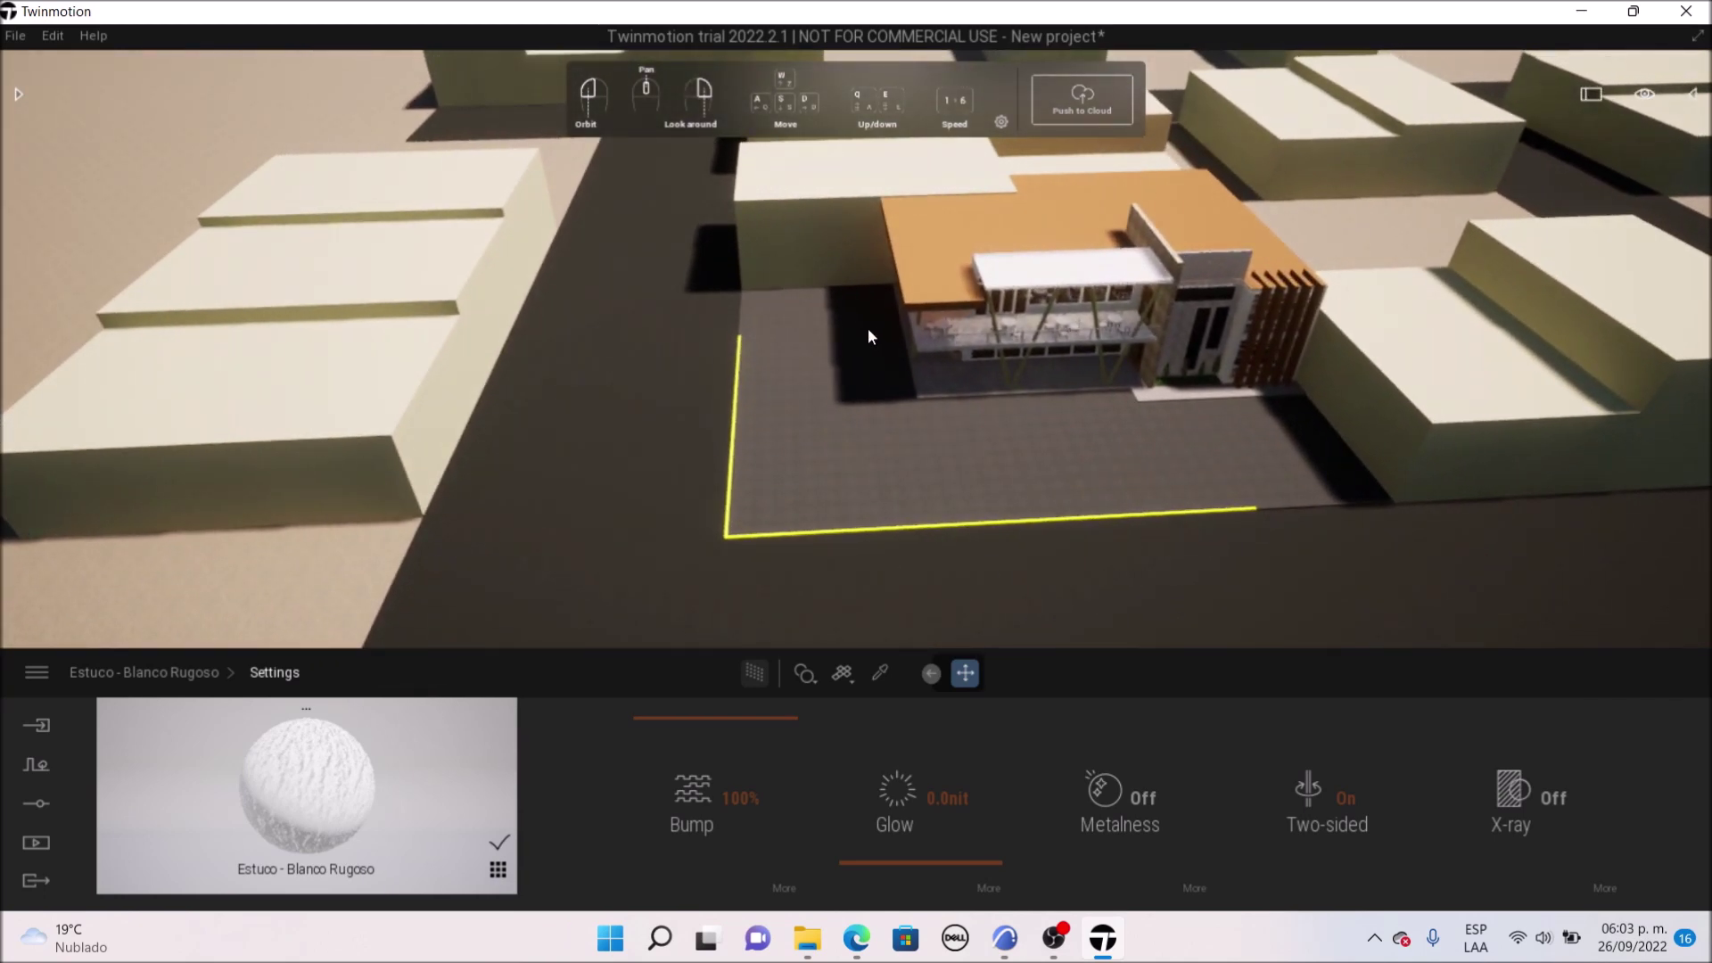
Place a Coupe 01 car from the vehicle library on the side street next to the café lot
mouse_move(20, 94)
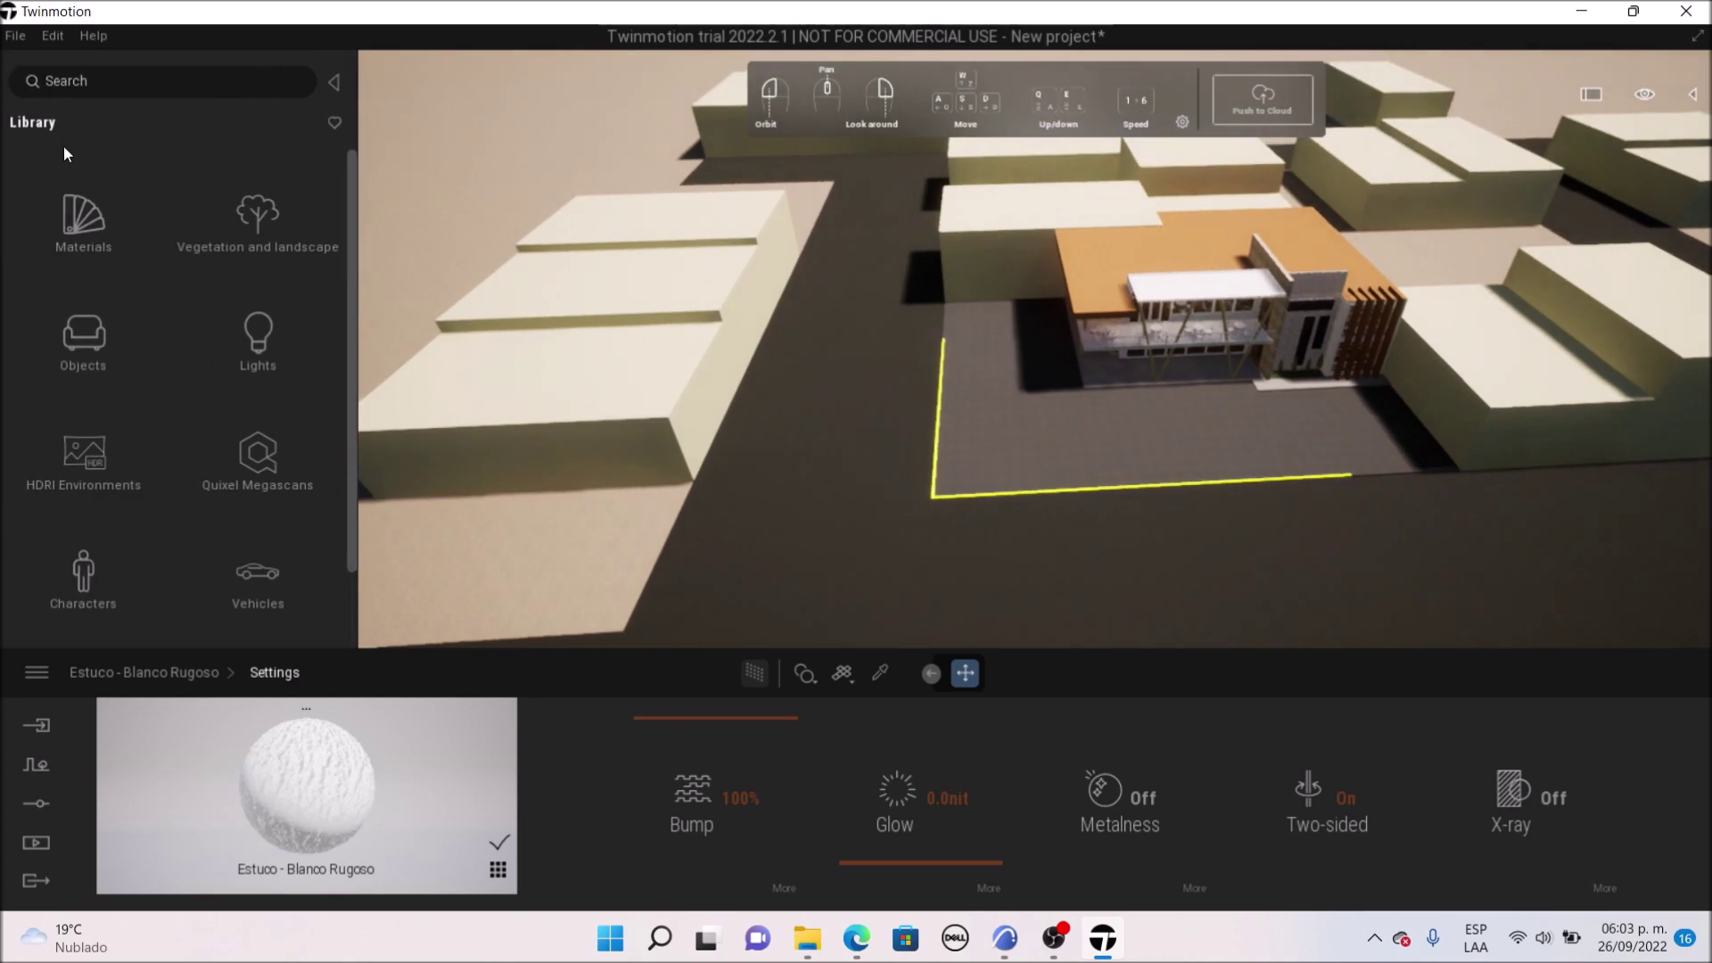
left_click(334, 82)
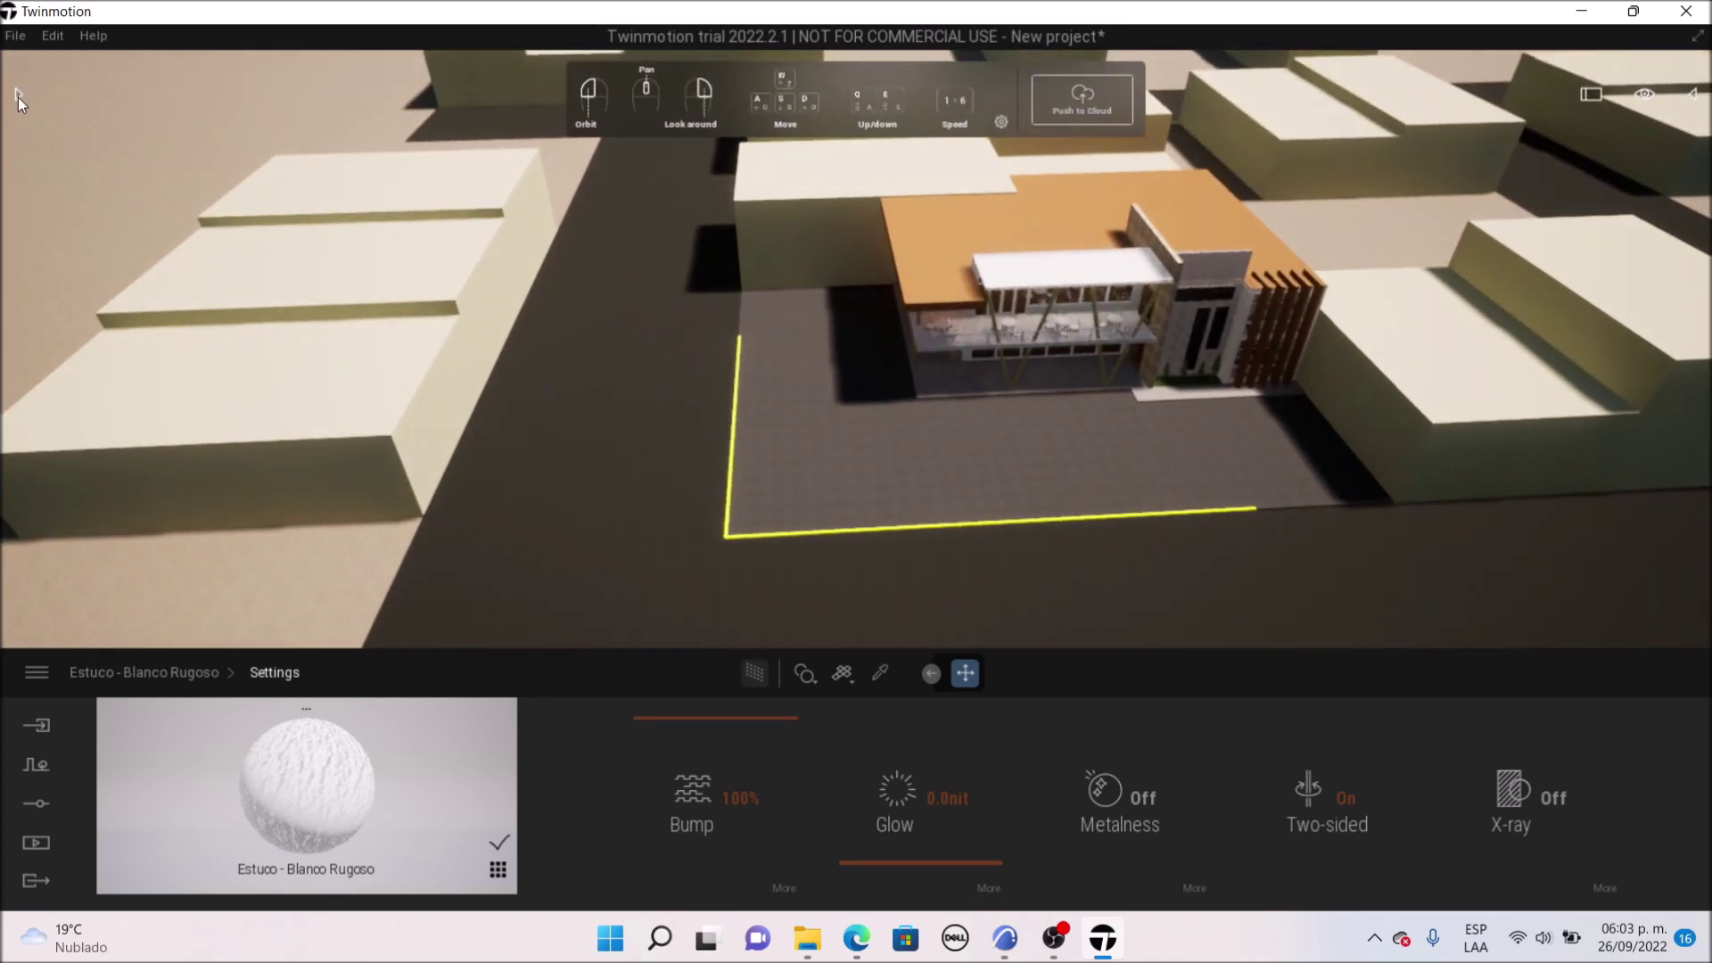
left_click(18, 96)
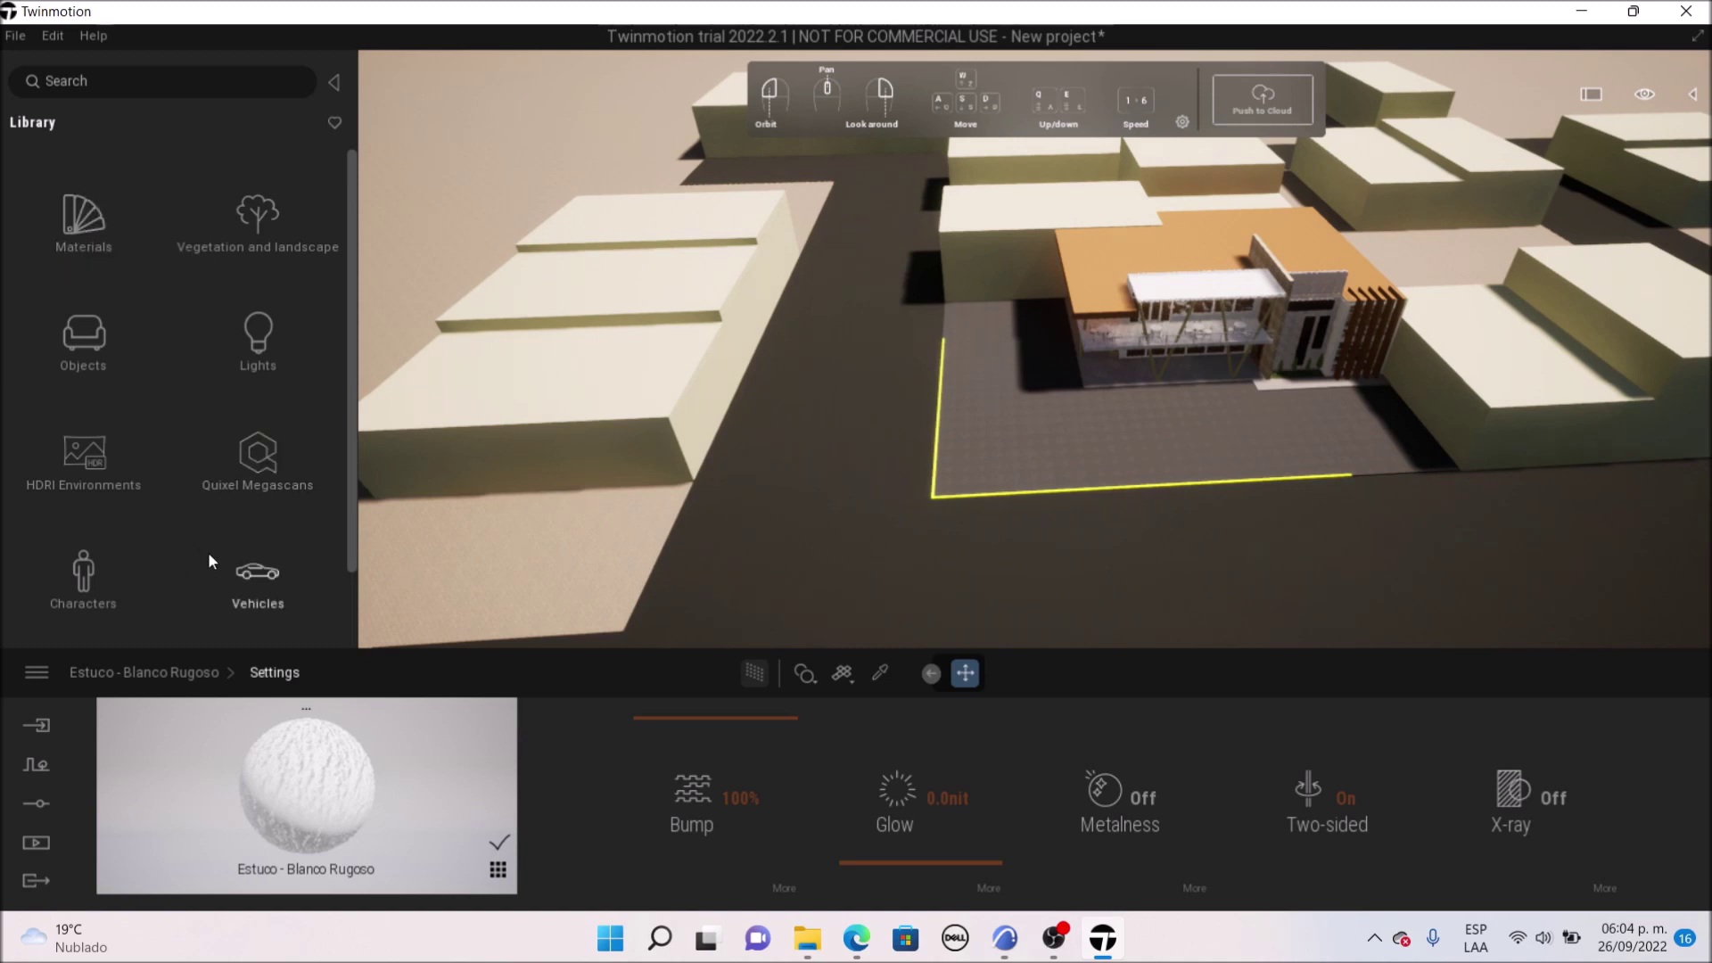
scroll(207, 553, "down", 1)
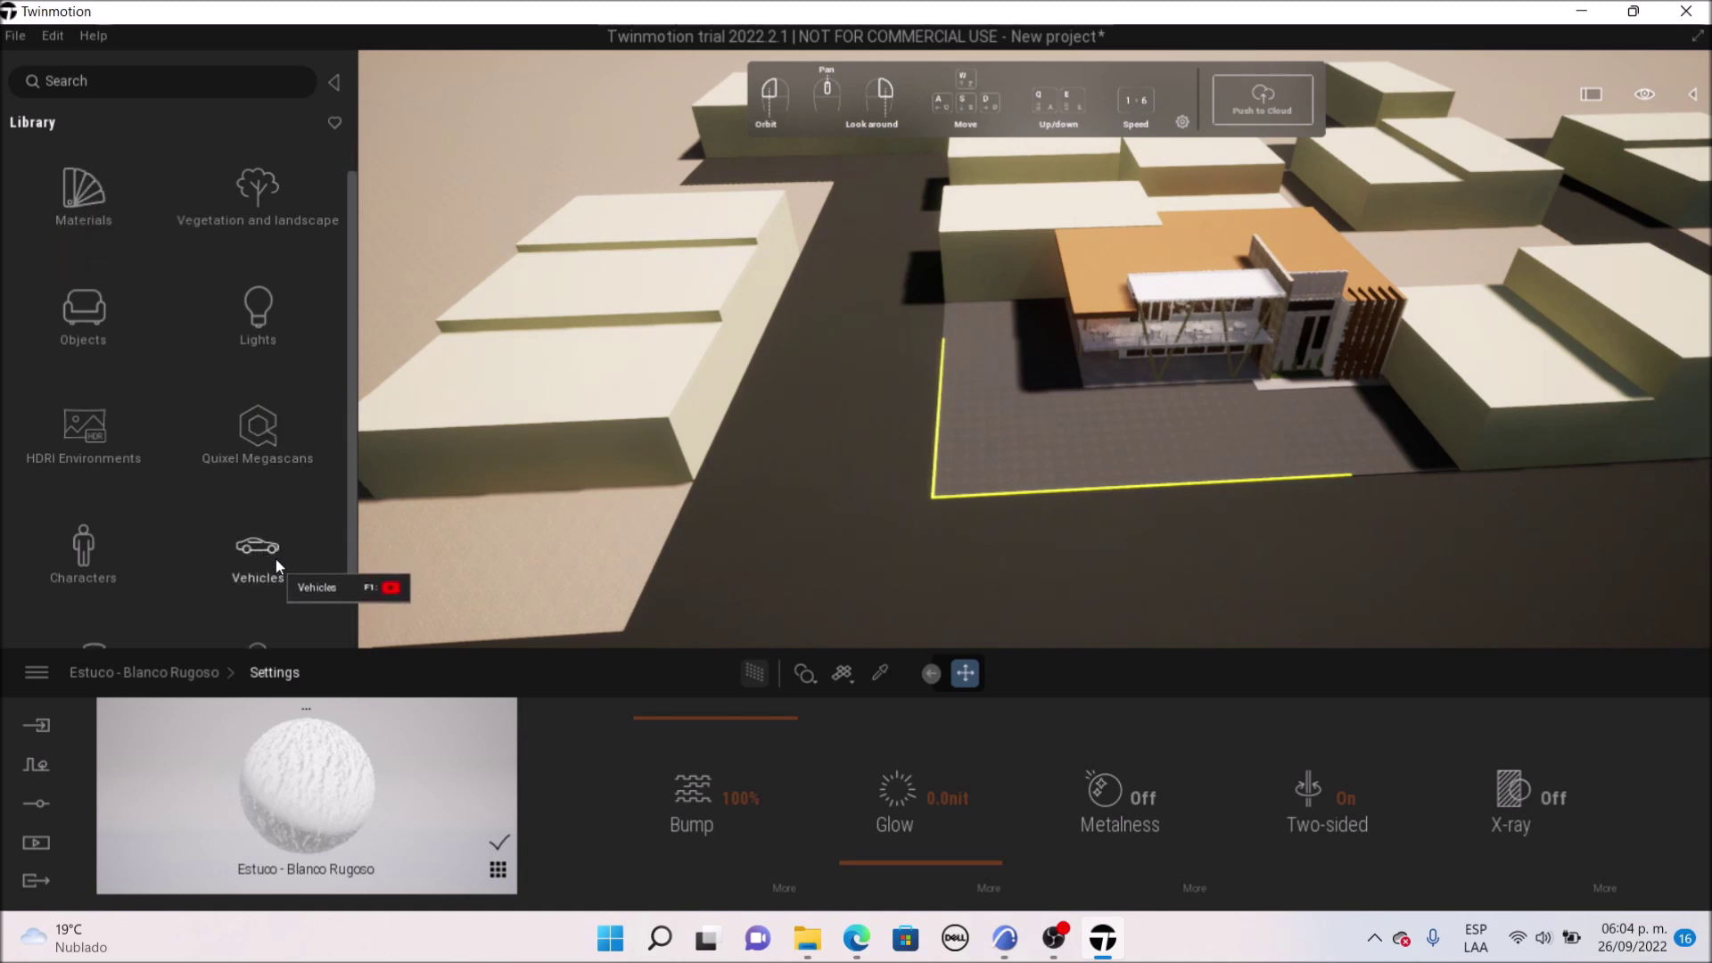
left_click(273, 555)
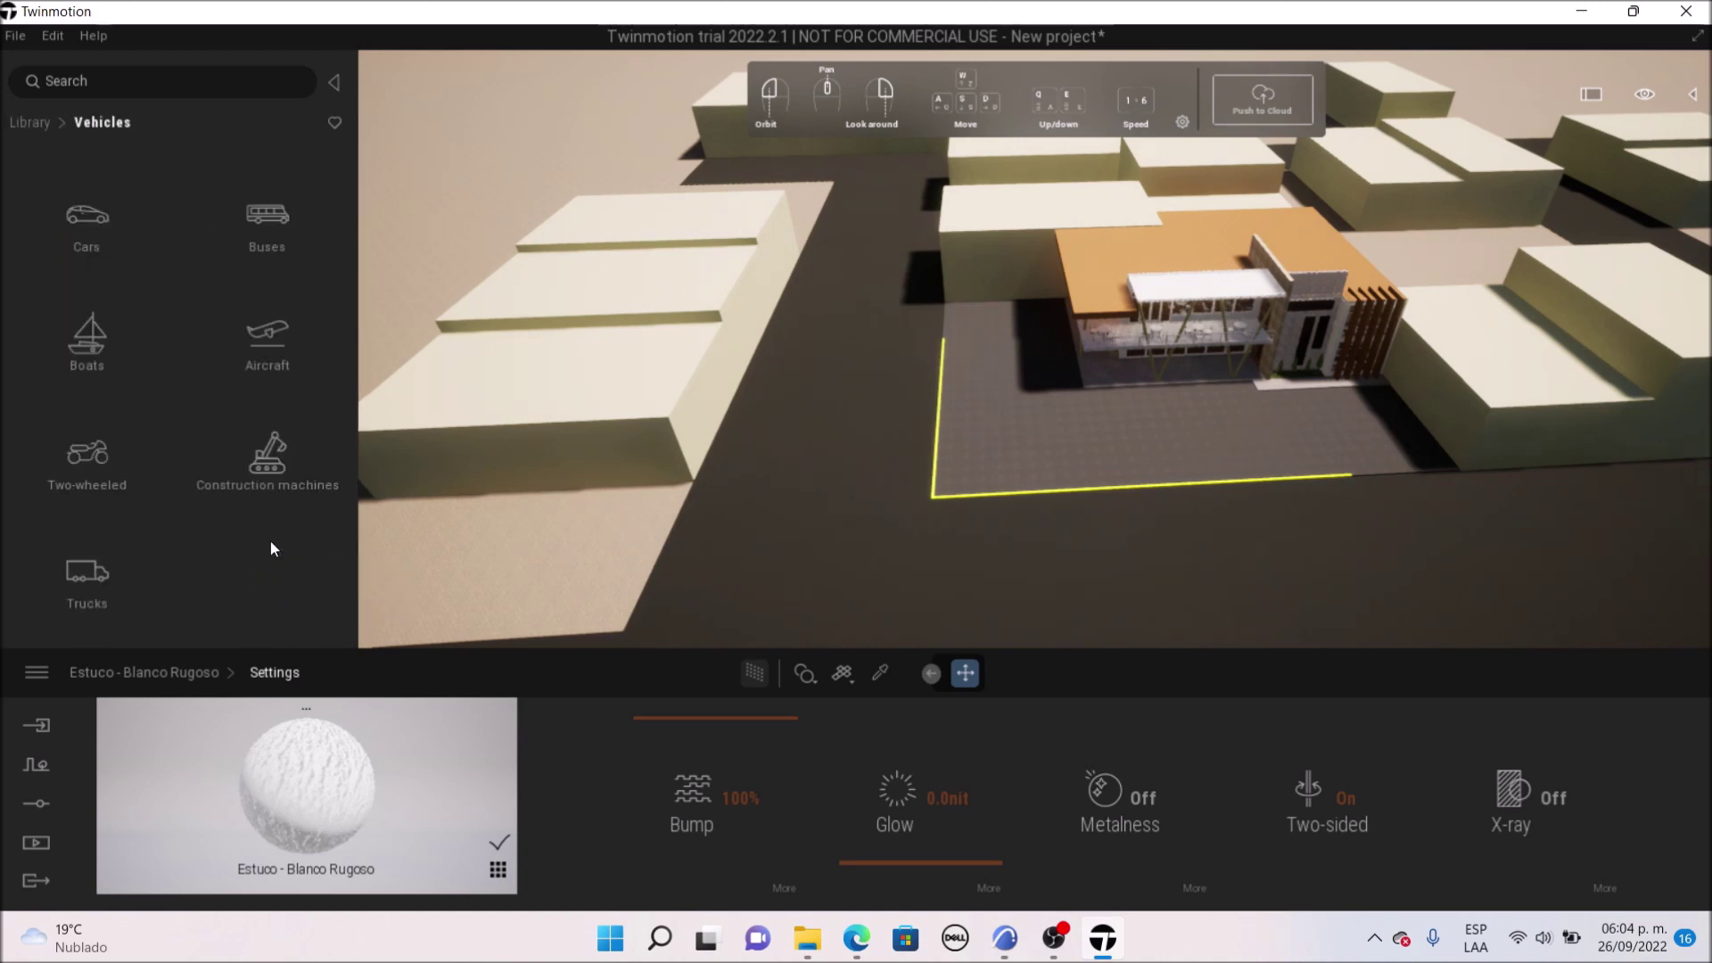
left_click(84, 215)
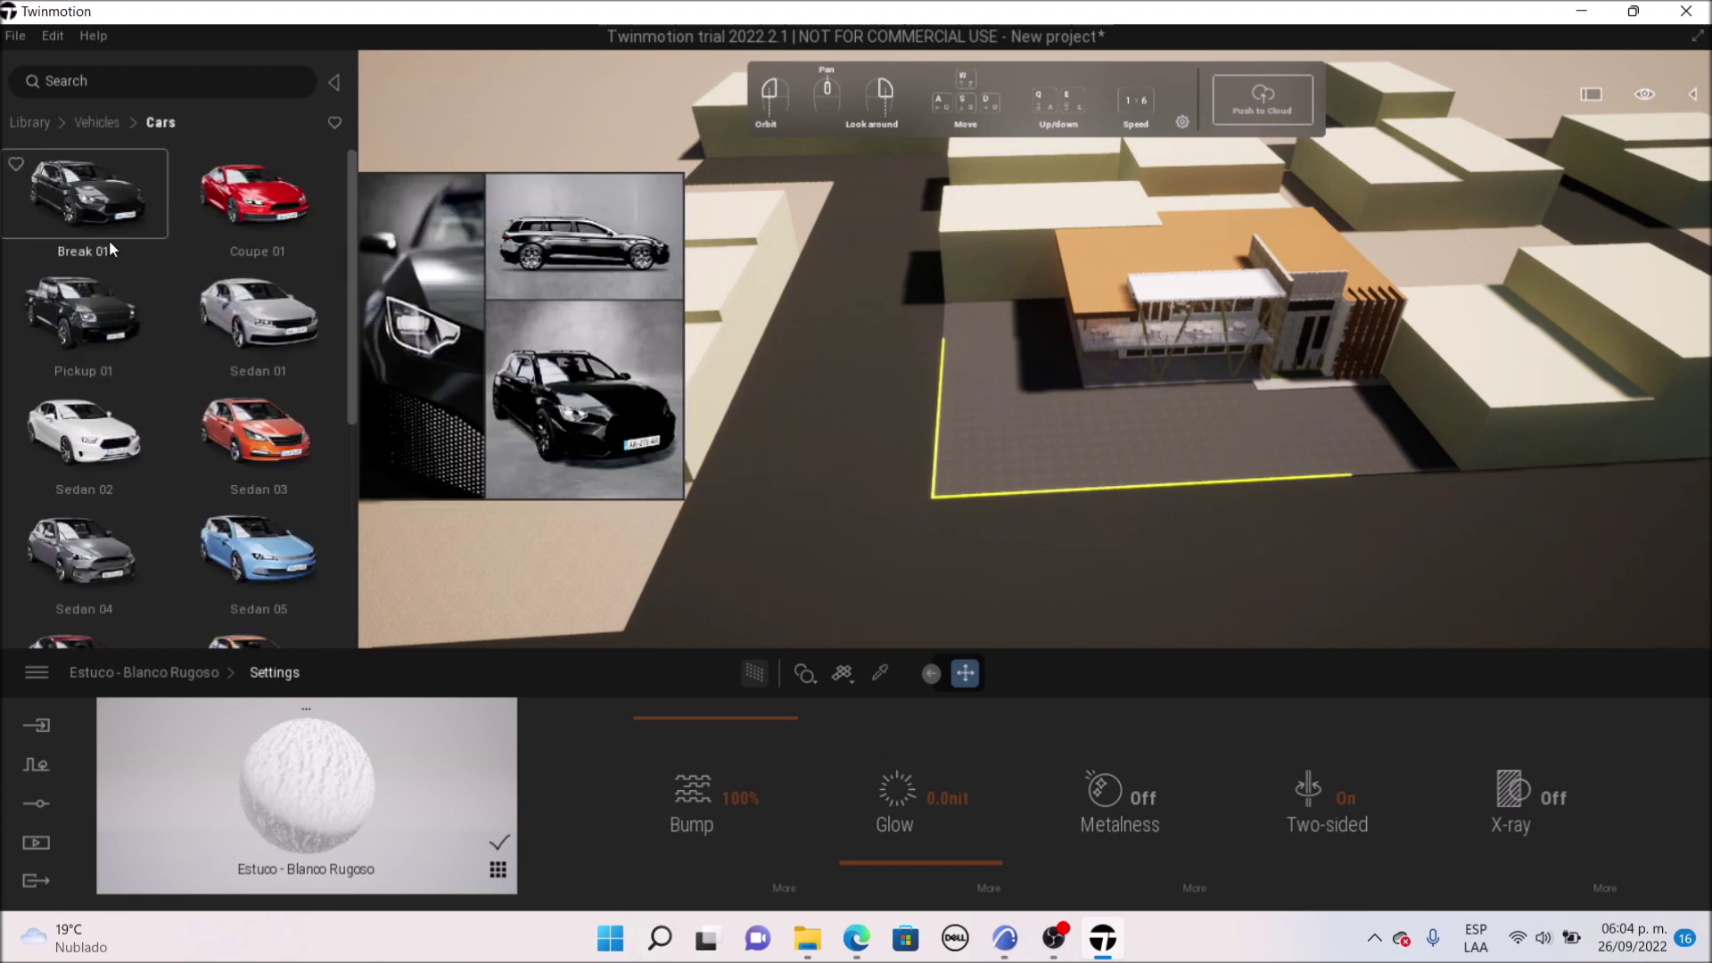
left_click_drag(275, 195, 838, 404)
scroll(838, 405, "up", 3)
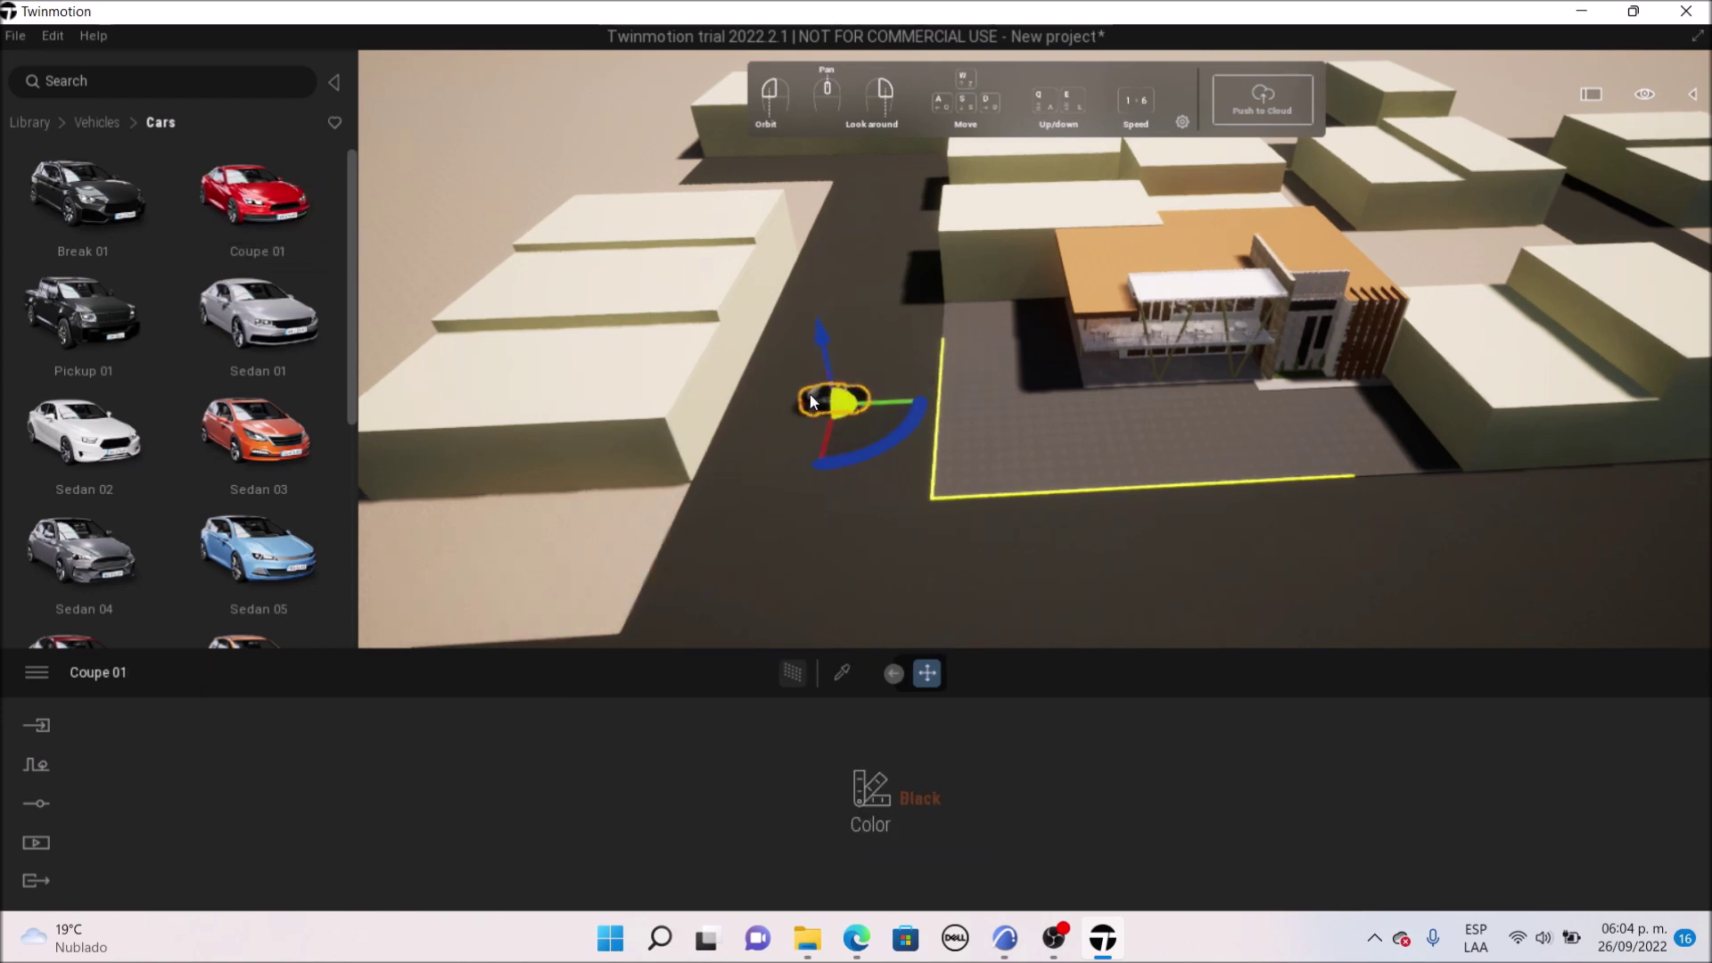
Rotate the Coupe 01 to align with the side street and move it towards the neighbouring buildings
left_click_drag(821, 478, 821, 481)
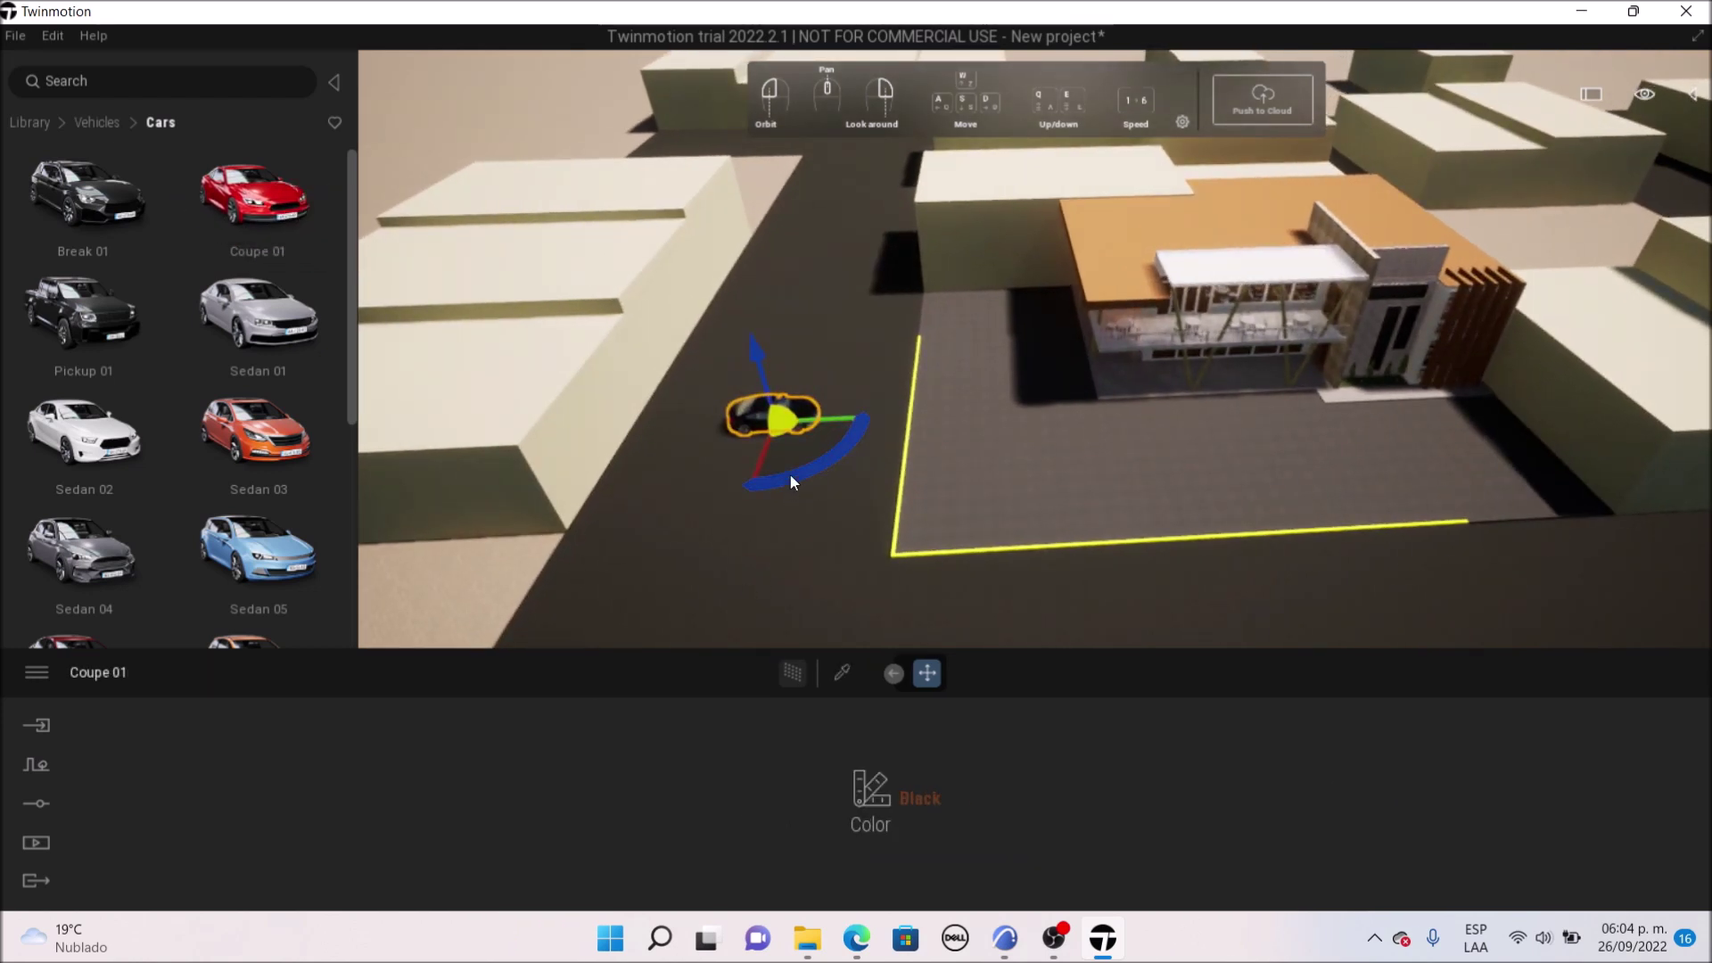
left_click_drag(789, 483, 654, 522)
left_click_drag(780, 414, 709, 403)
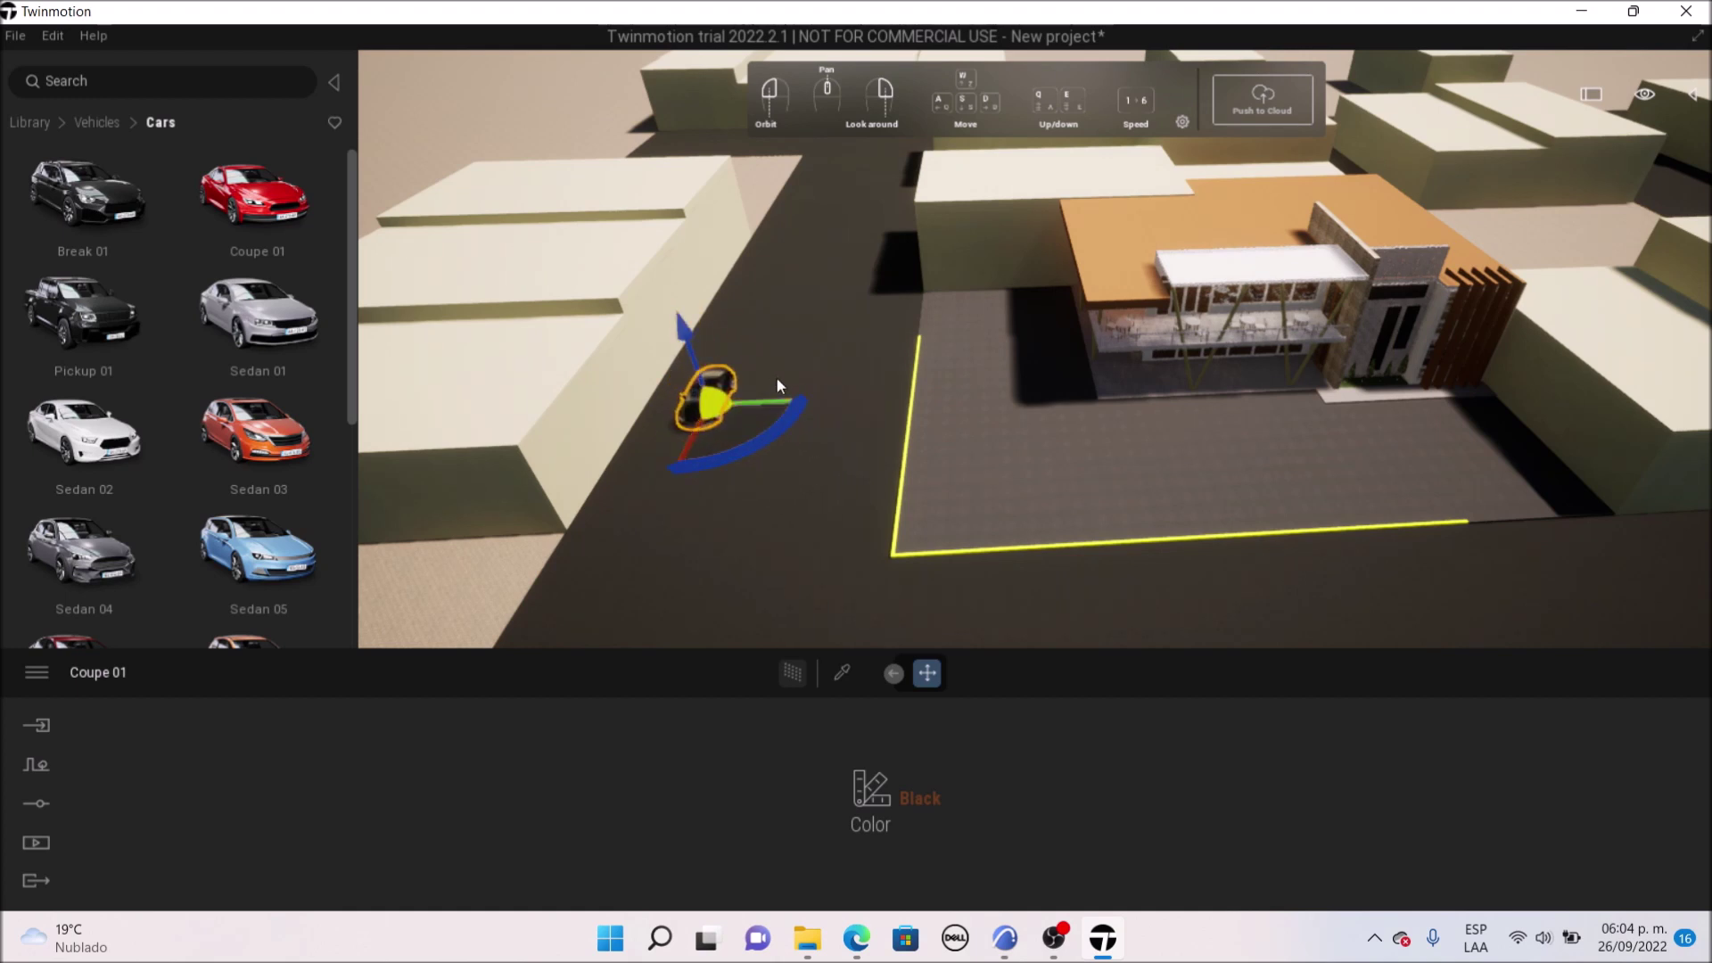
left_click(779, 373)
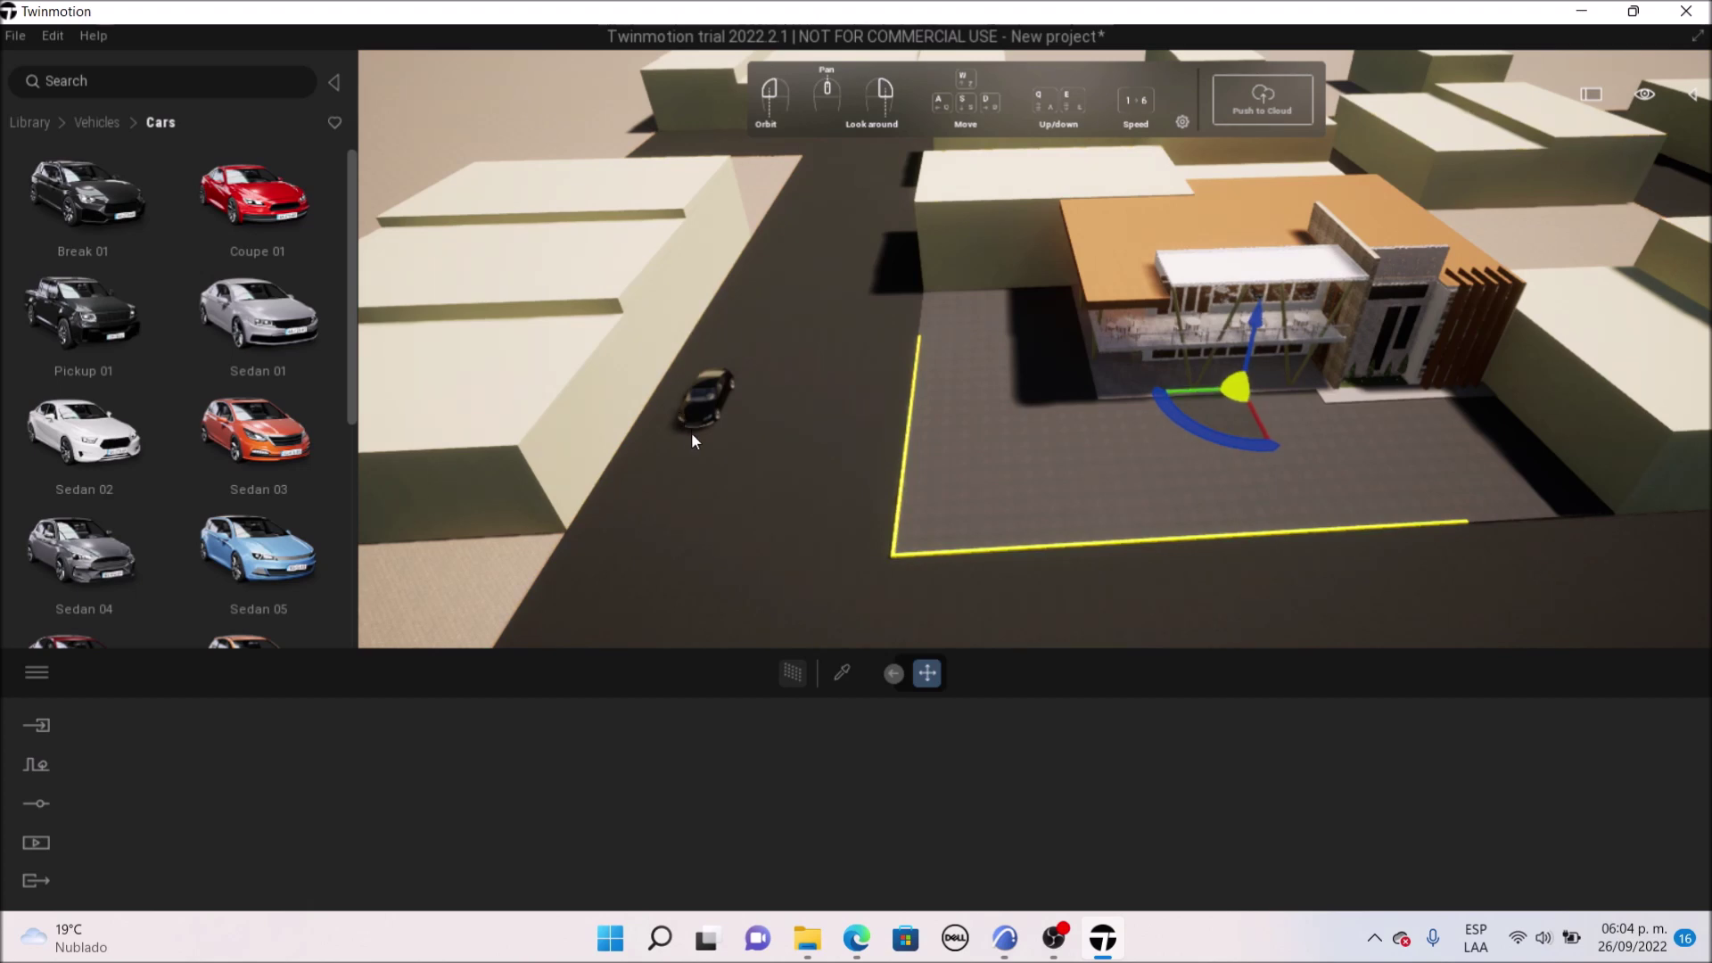
Place a yellow City bus 02 from the vehicle library on the street in front of the café lot
key("w")
scroll(775, 383, "down", 5)
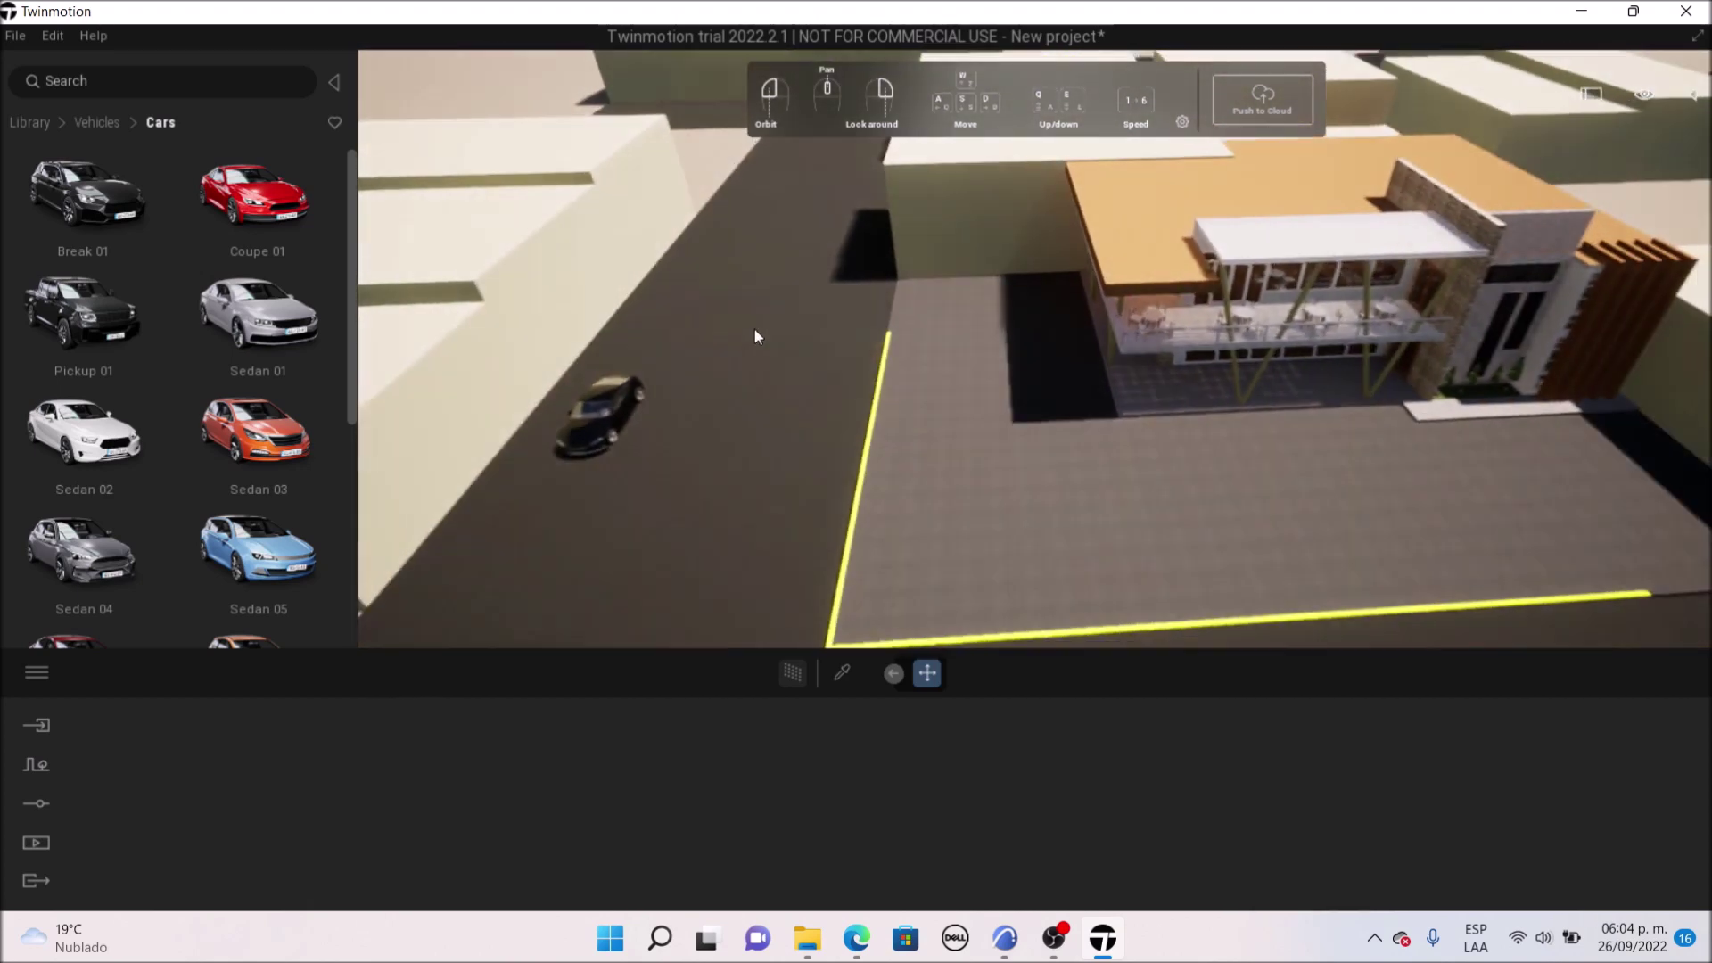
left_click_drag(922, 441, 877, 457)
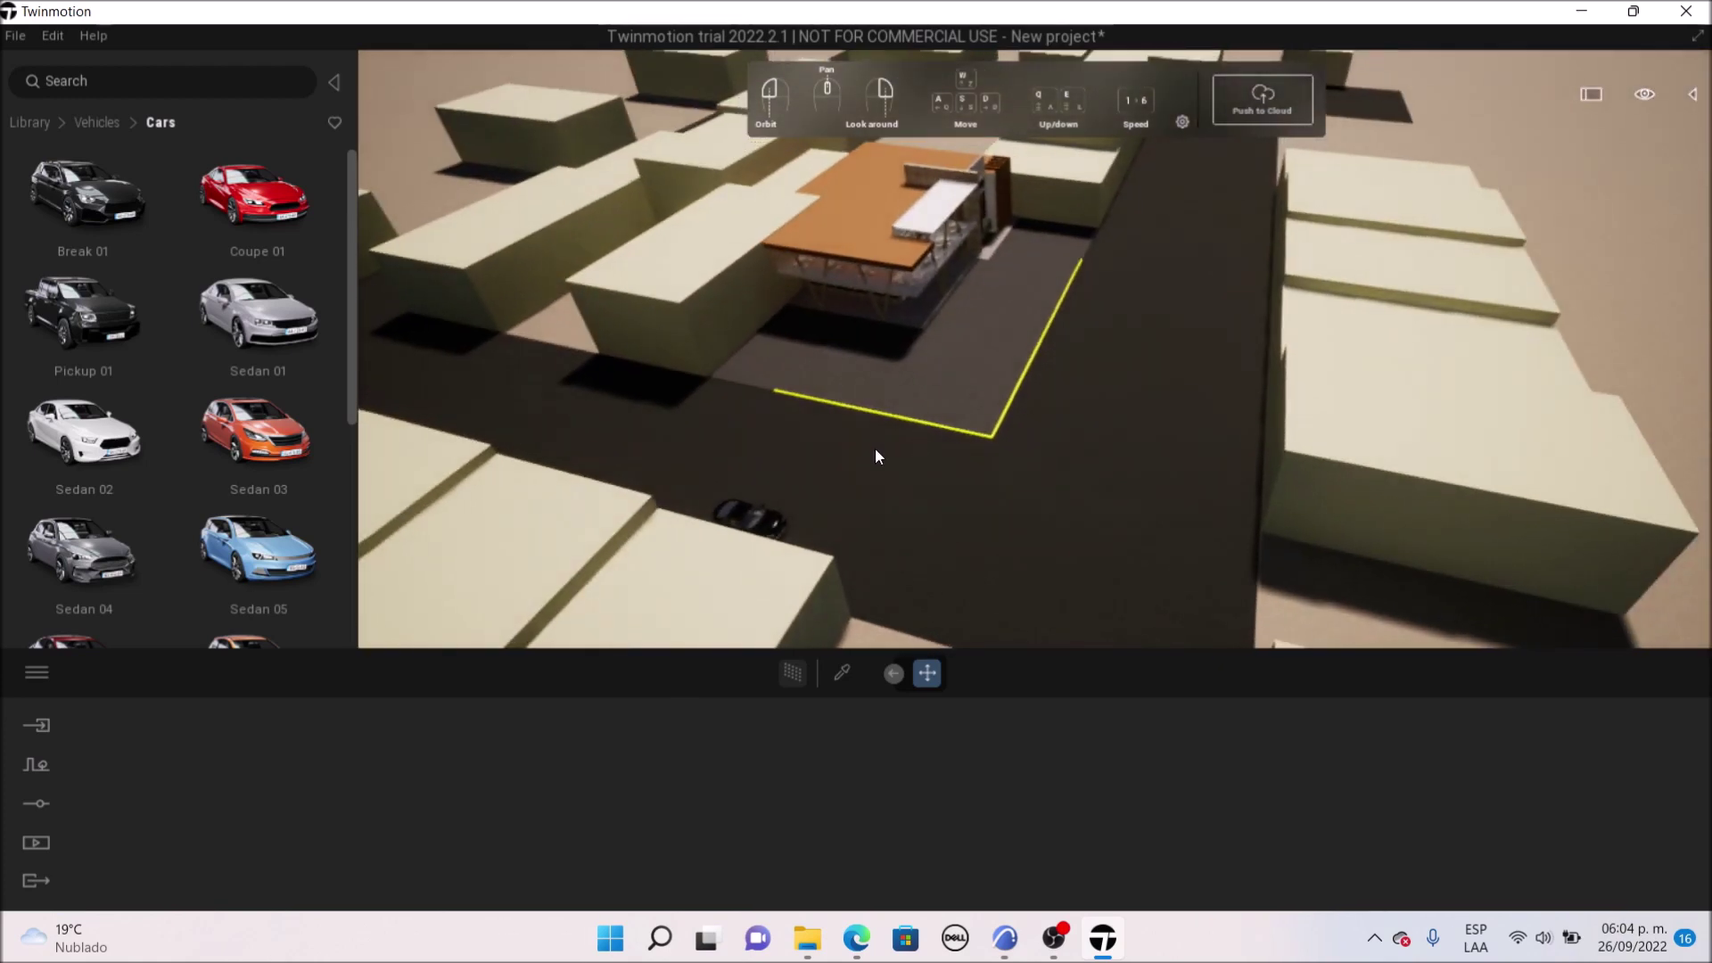
left_click(100, 122)
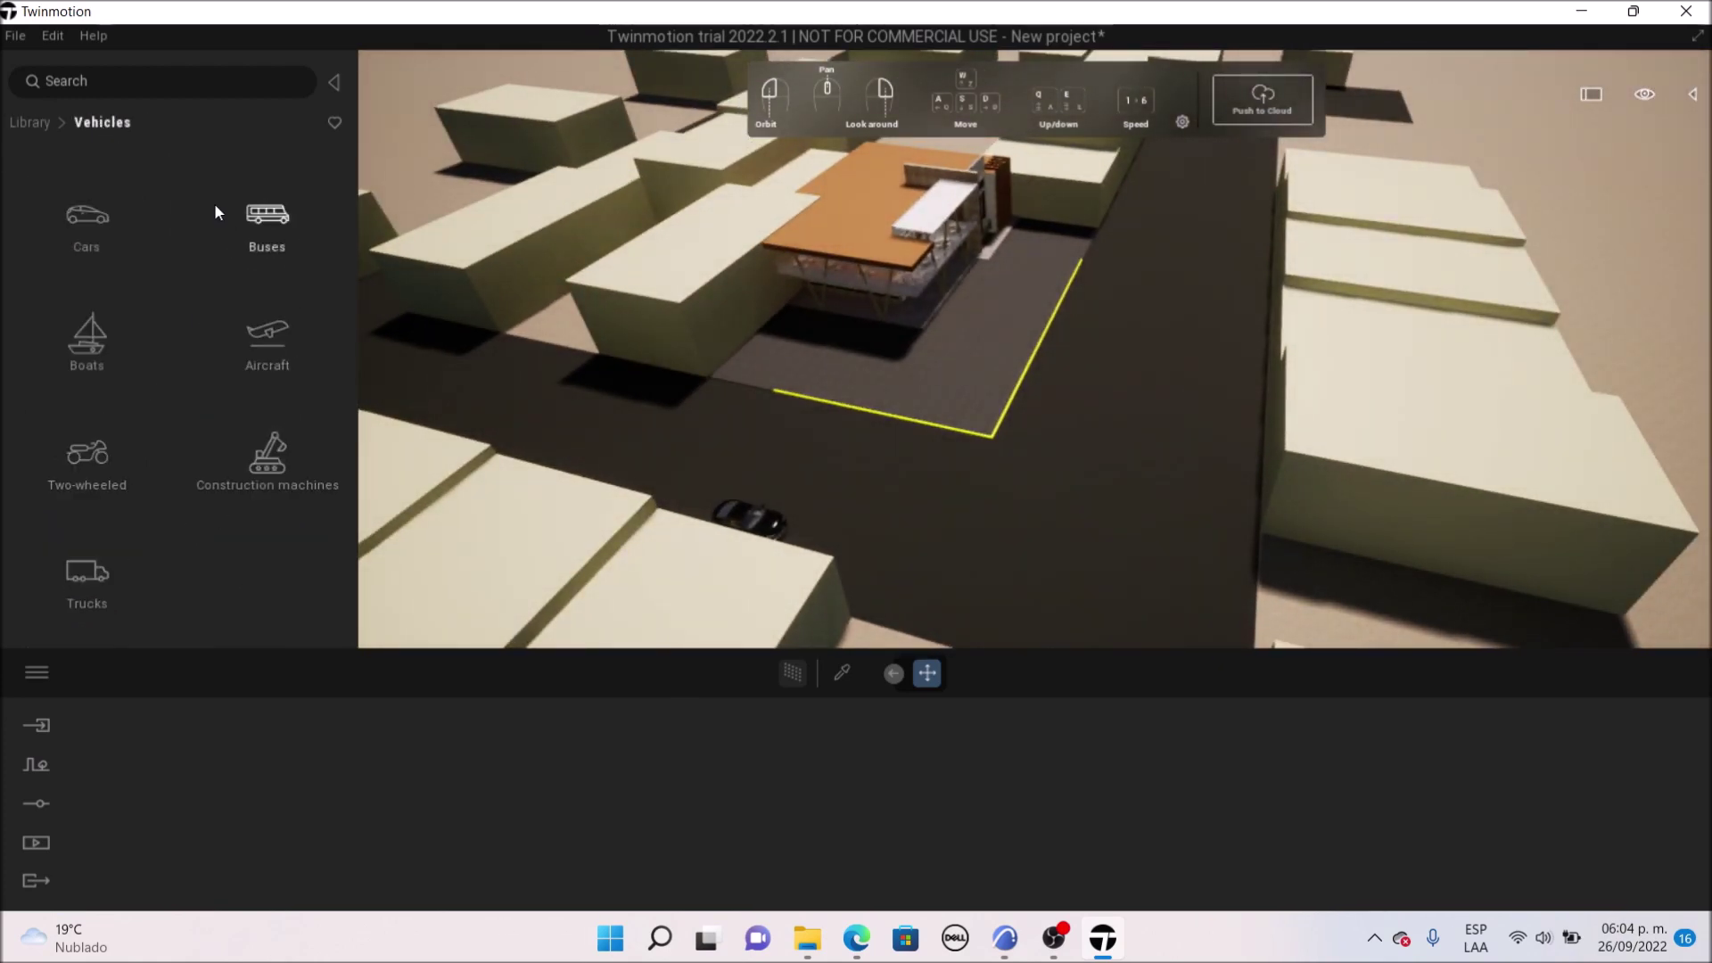
left_click(277, 216)
left_click_drag(276, 212, 1107, 329)
left_click(1119, 326)
key("Escape")
mouse_move(1189, 284)
left_mouse_down()
mouse_move(856, 285)
mouse_move(1160, 294)
mouse_move(1190, 260)
left_mouse_up()
Place the Group02 character group on the paved corner beneath the café's terrace
middle_click_drag(1040, 192, 1040, 372)
scroll(1006, 501, "up", 3)
left_click_drag(1006, 501, 999, 339)
scroll(1111, 519, "up", 5)
middle_click_drag(1059, 550, 1034, 365)
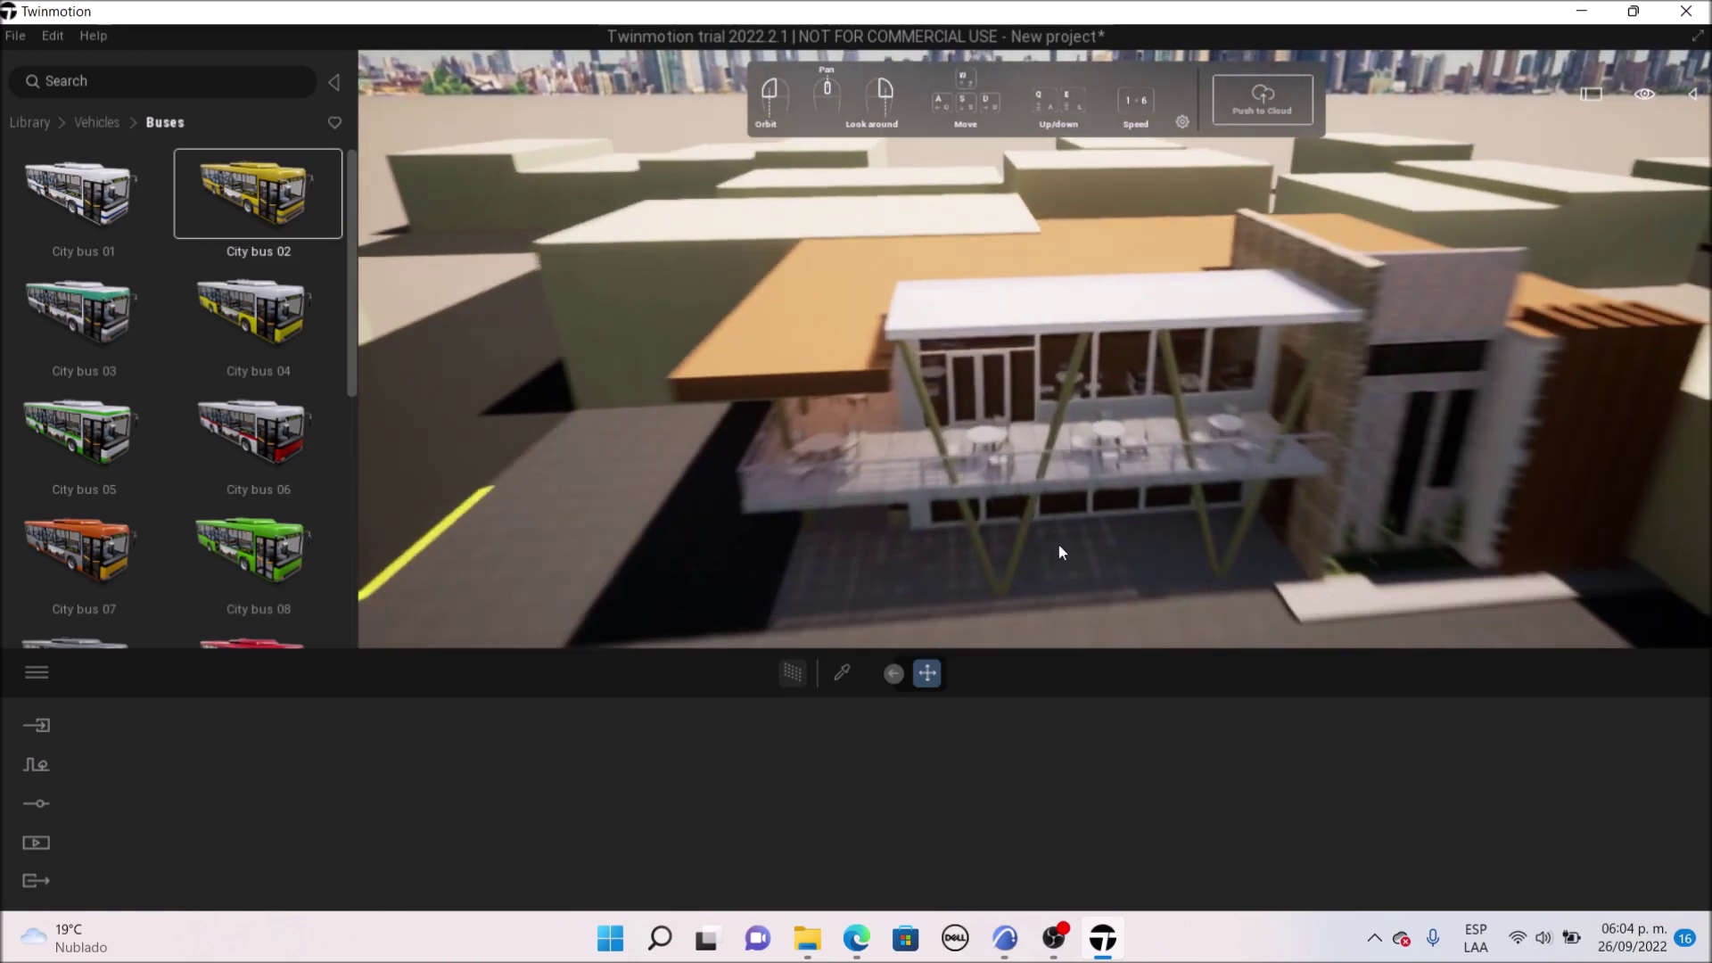
scroll(1041, 495, "down", 8)
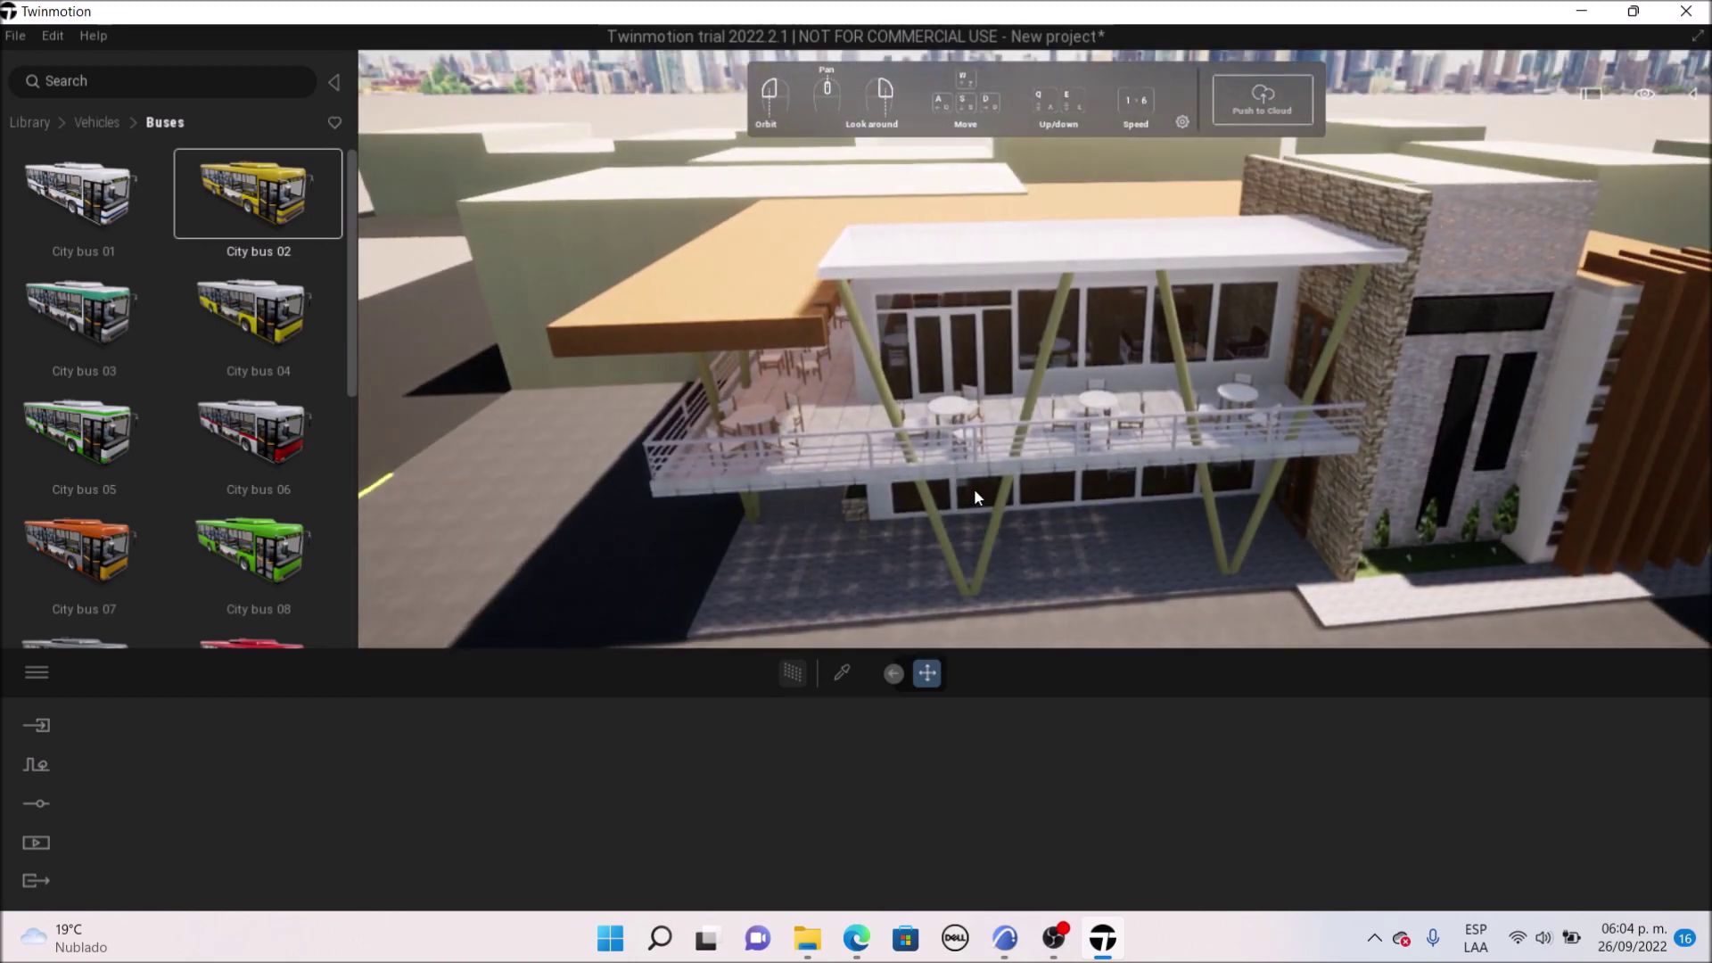
left_click(39, 125)
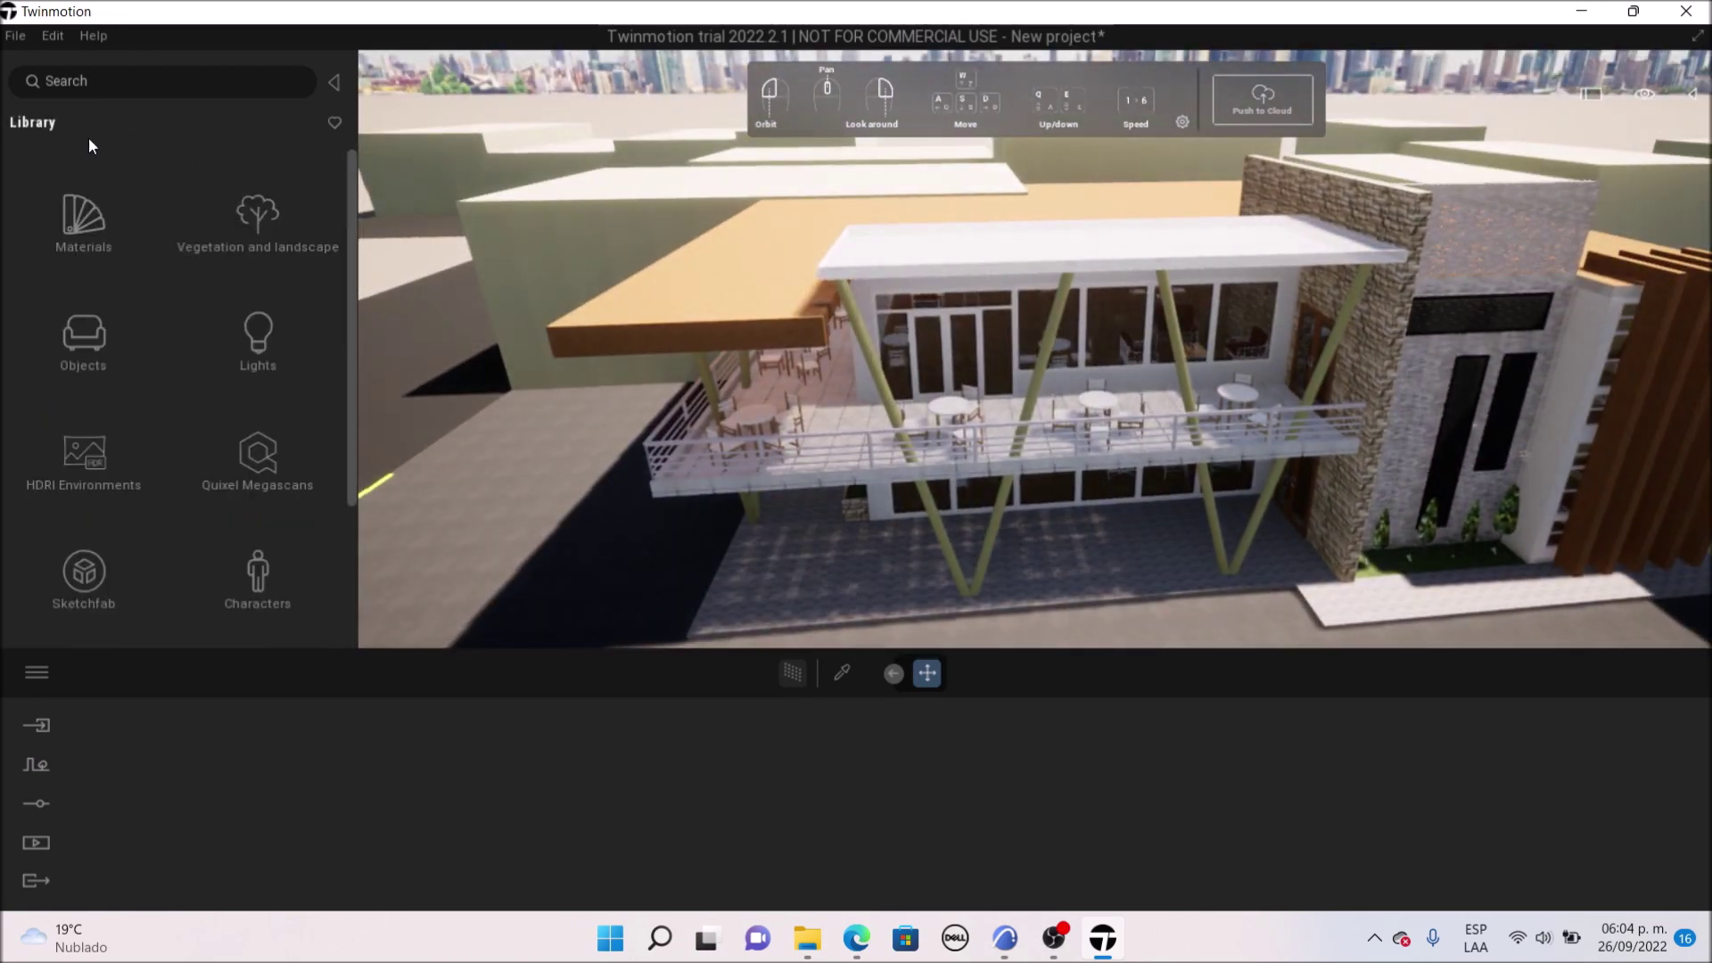
left_click(266, 597)
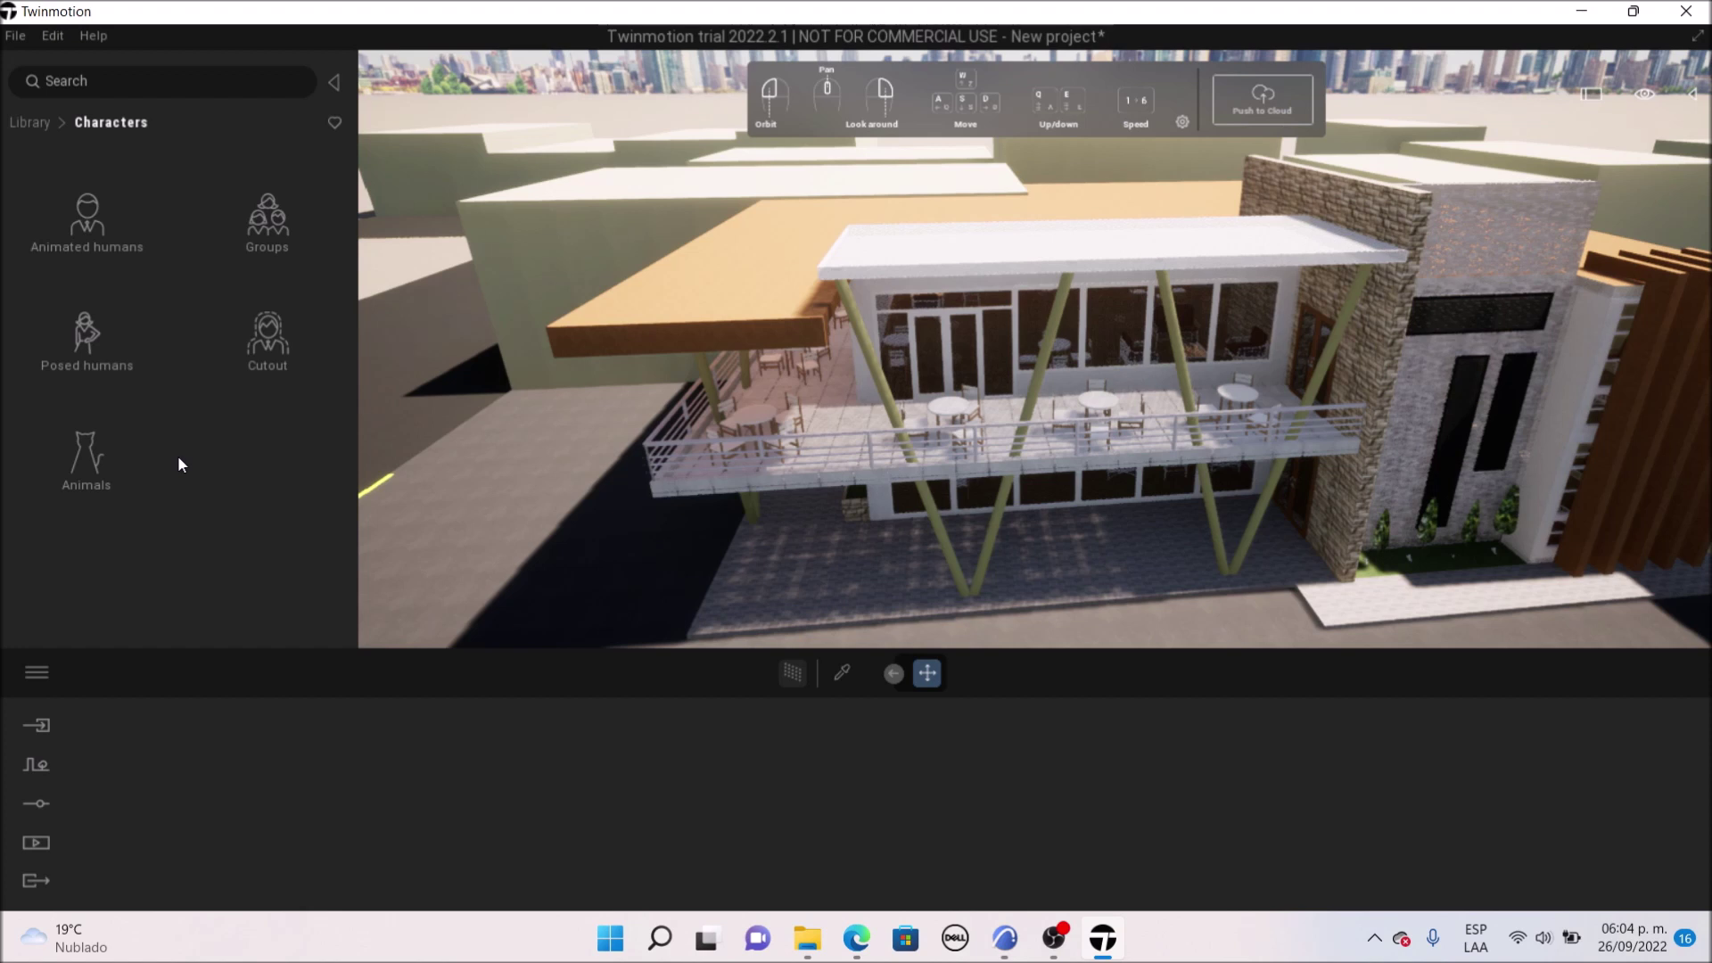
left_click(261, 229)
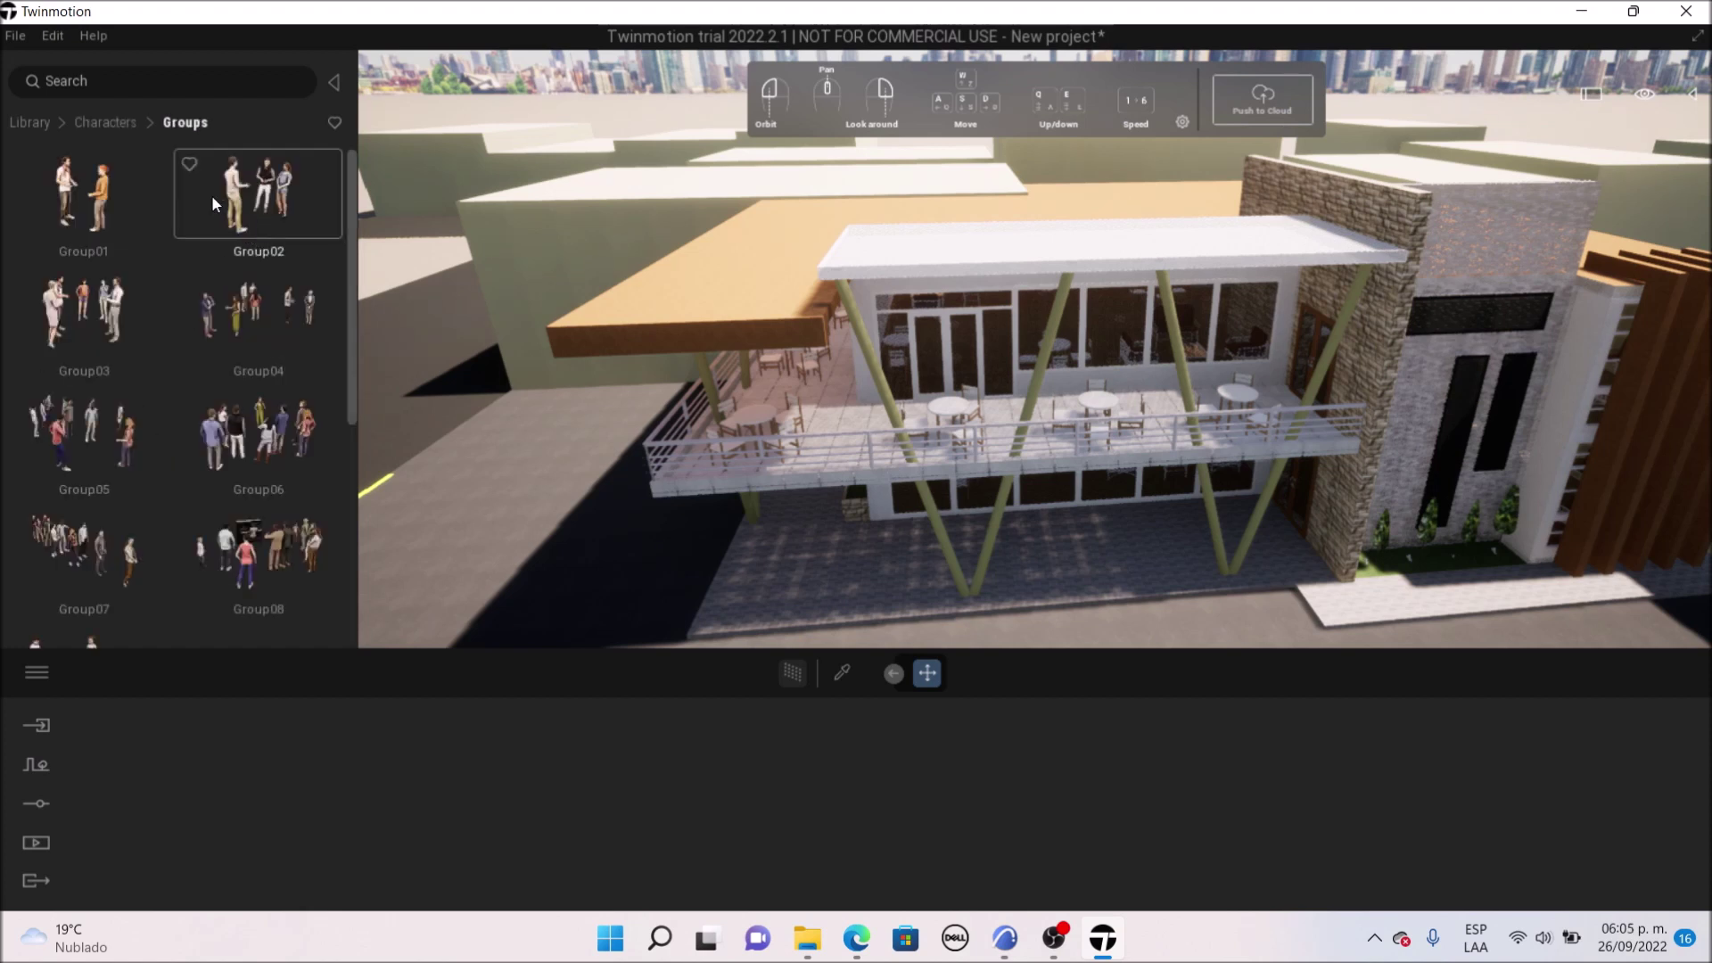
left_click_drag(230, 183, 766, 363)
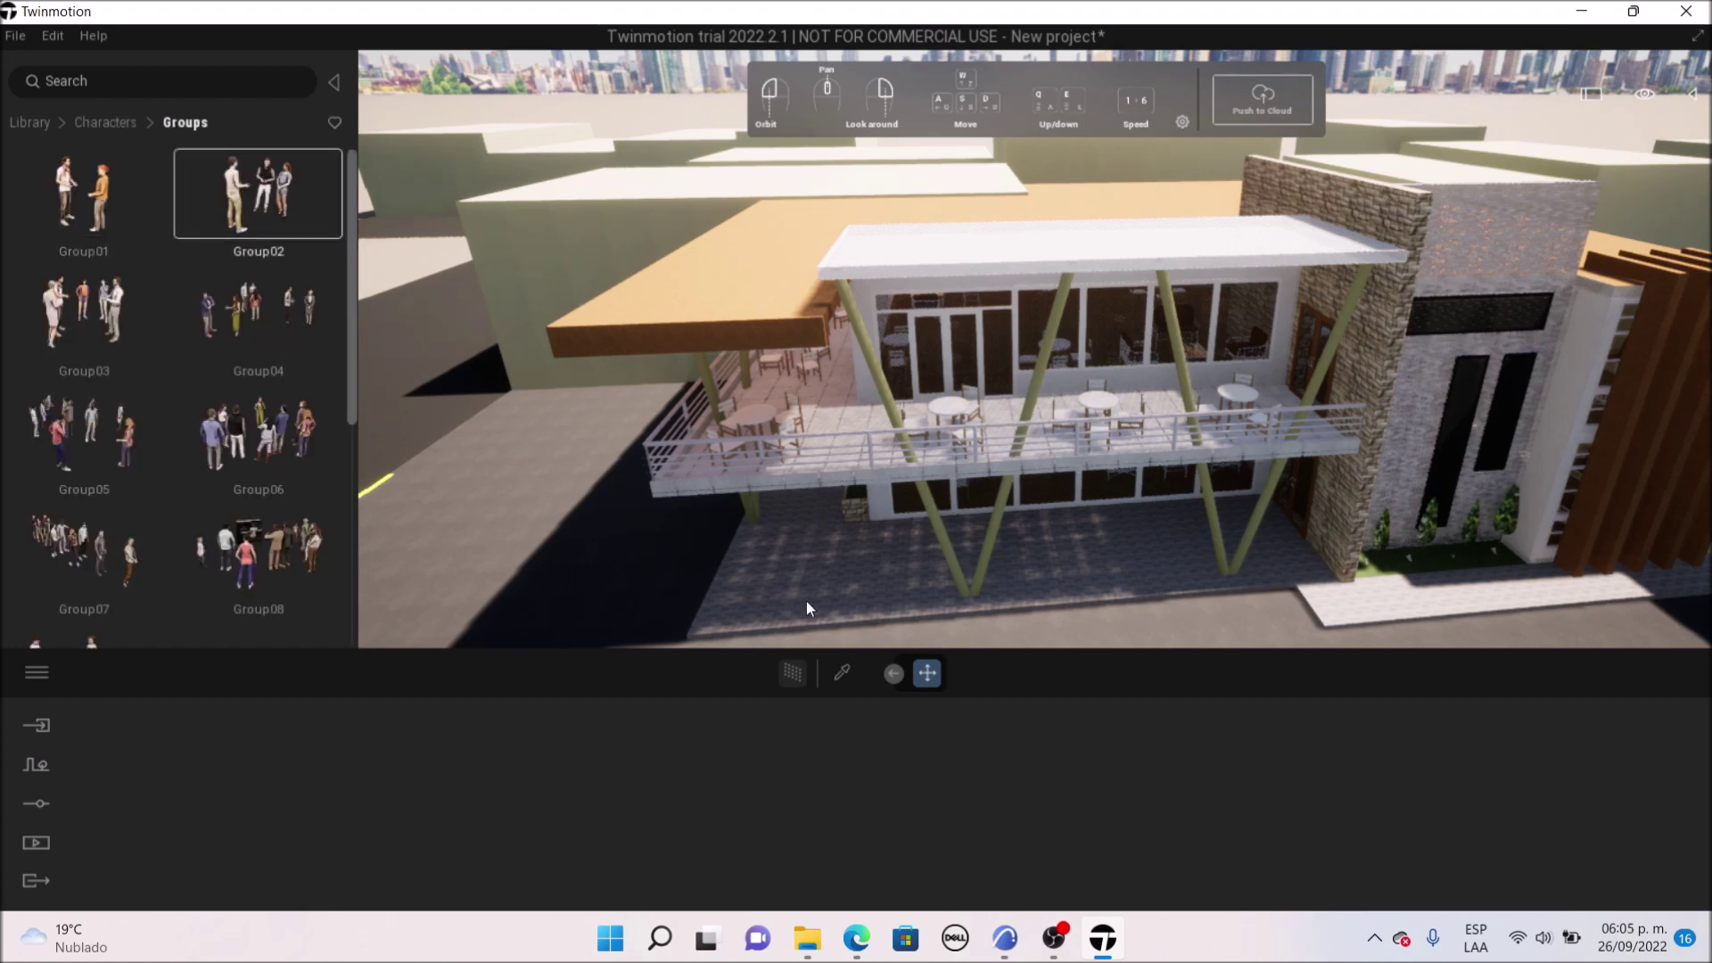
left_click_drag(285, 205, 806, 578)
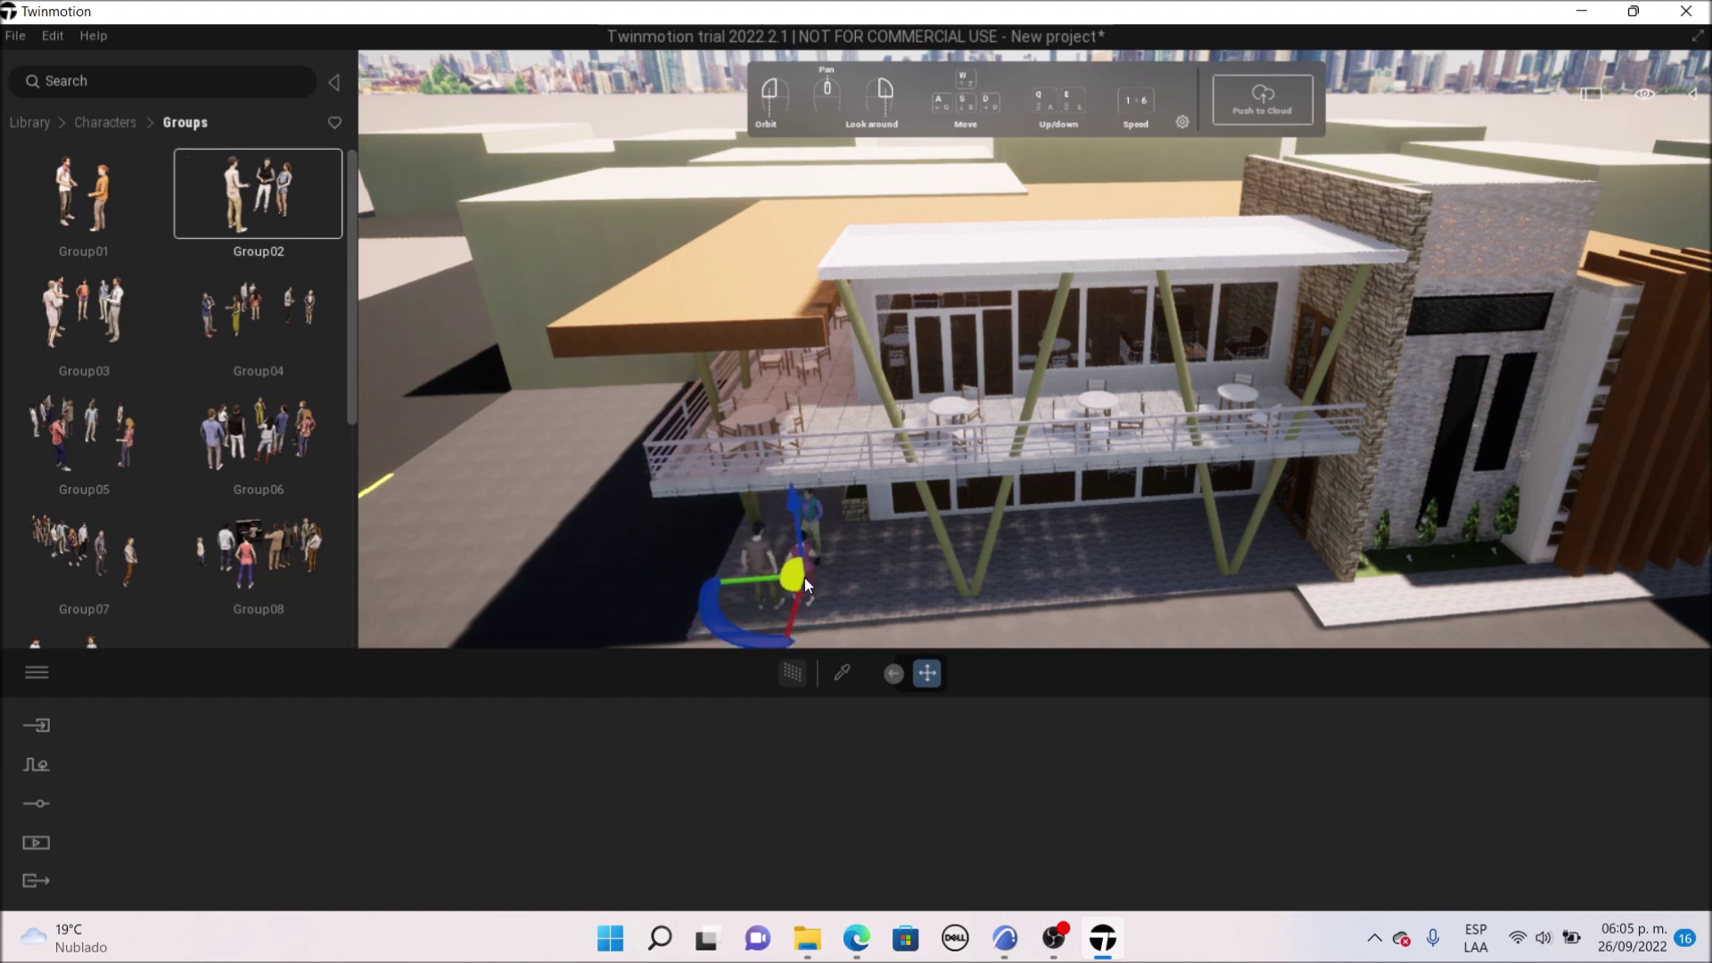
left_click_drag(864, 578, 998, 583)
key("ctrl+z")
Place the Group01 pair of people on the paving in front of the ground-floor windows near the entrance
scroll(823, 559, "up", 3)
scroll(801, 533, "down", 3)
middle_click_drag(801, 532, 715, 346)
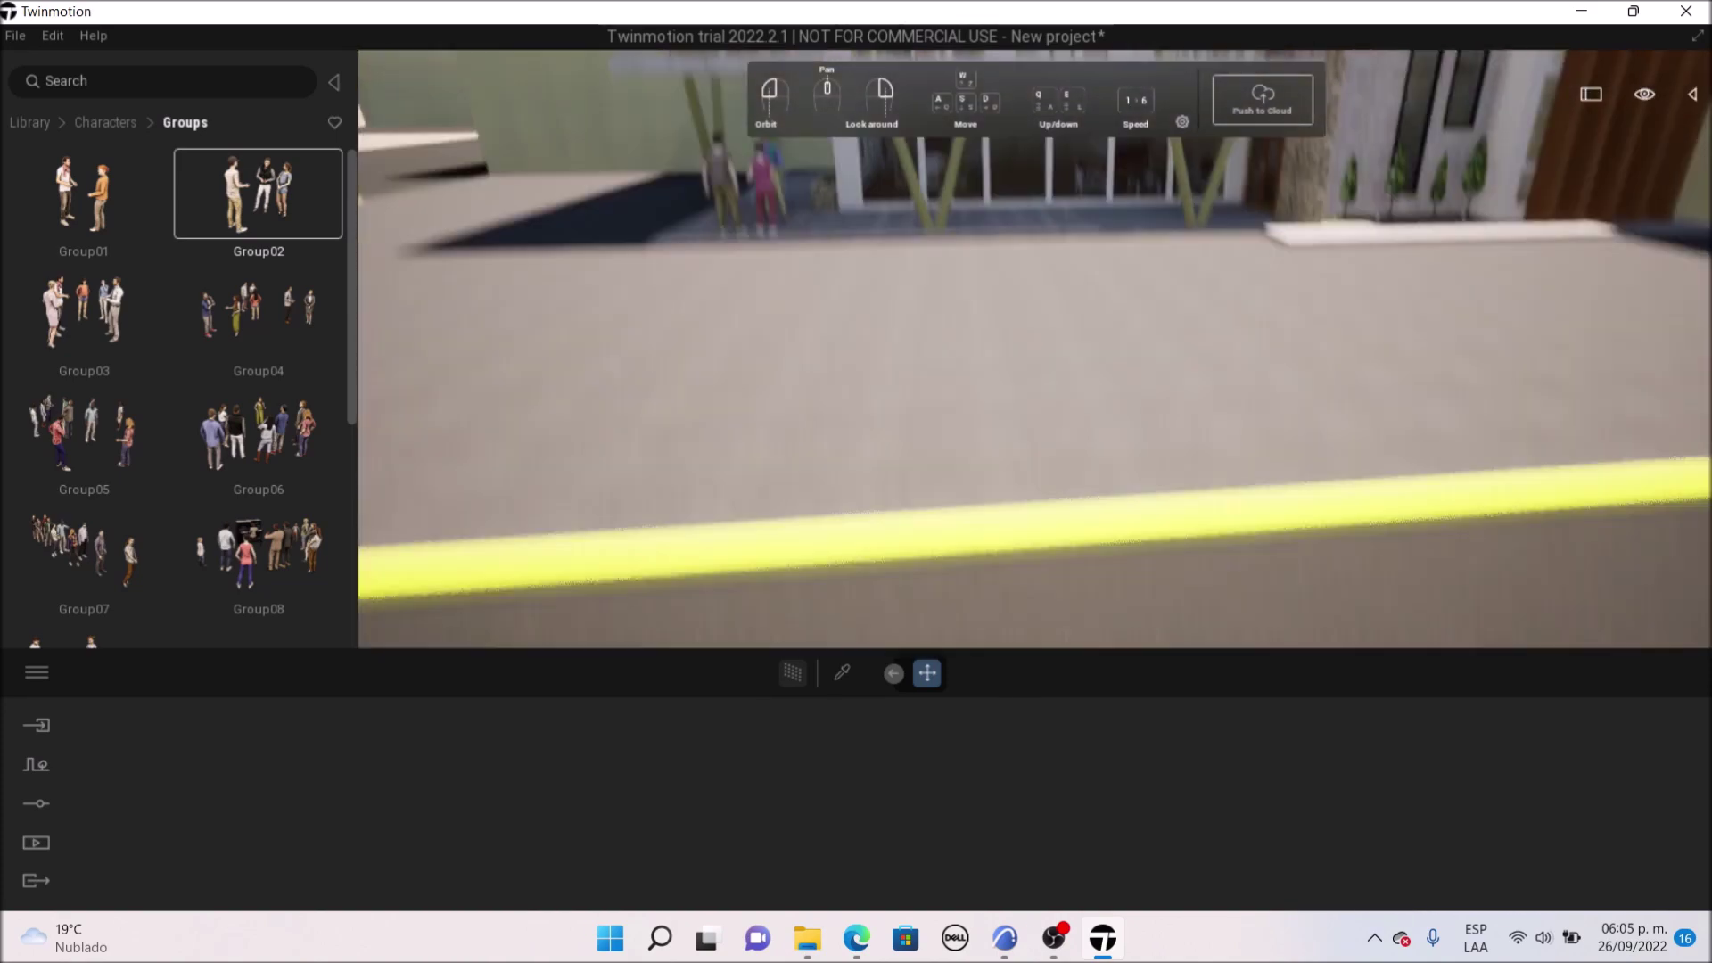
scroll(716, 346, "up", 3)
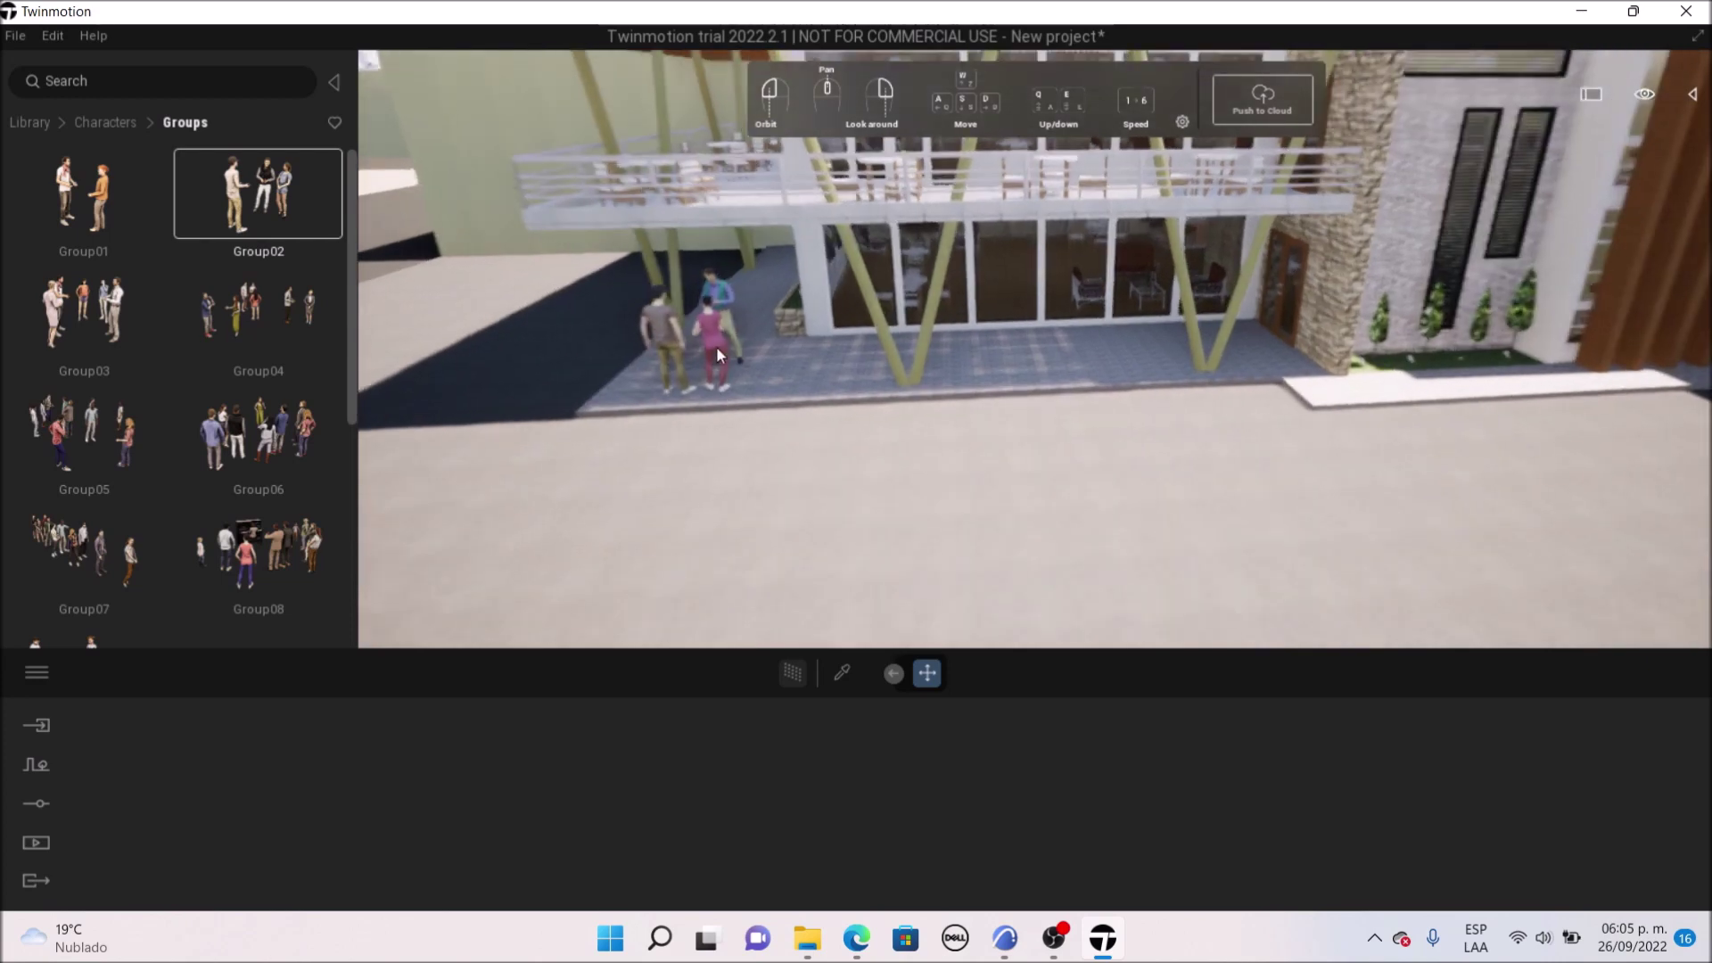
scroll(777, 371, "down", 2)
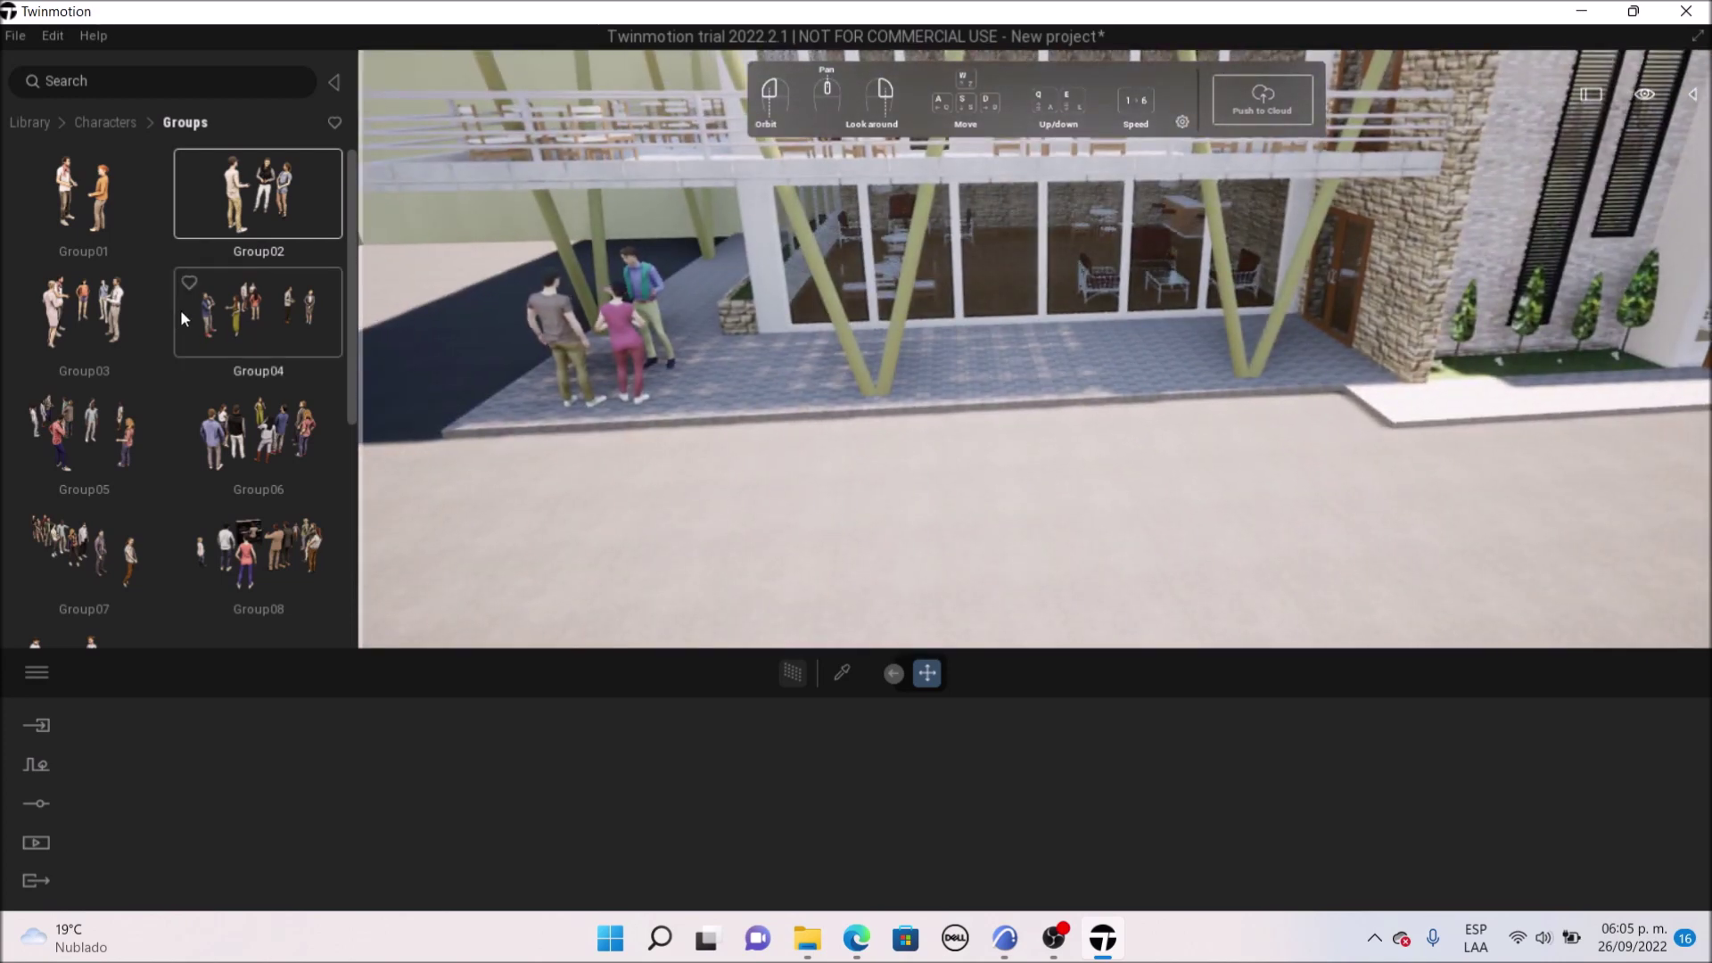
left_click_drag(75, 206, 1163, 385)
left_click(1173, 512)
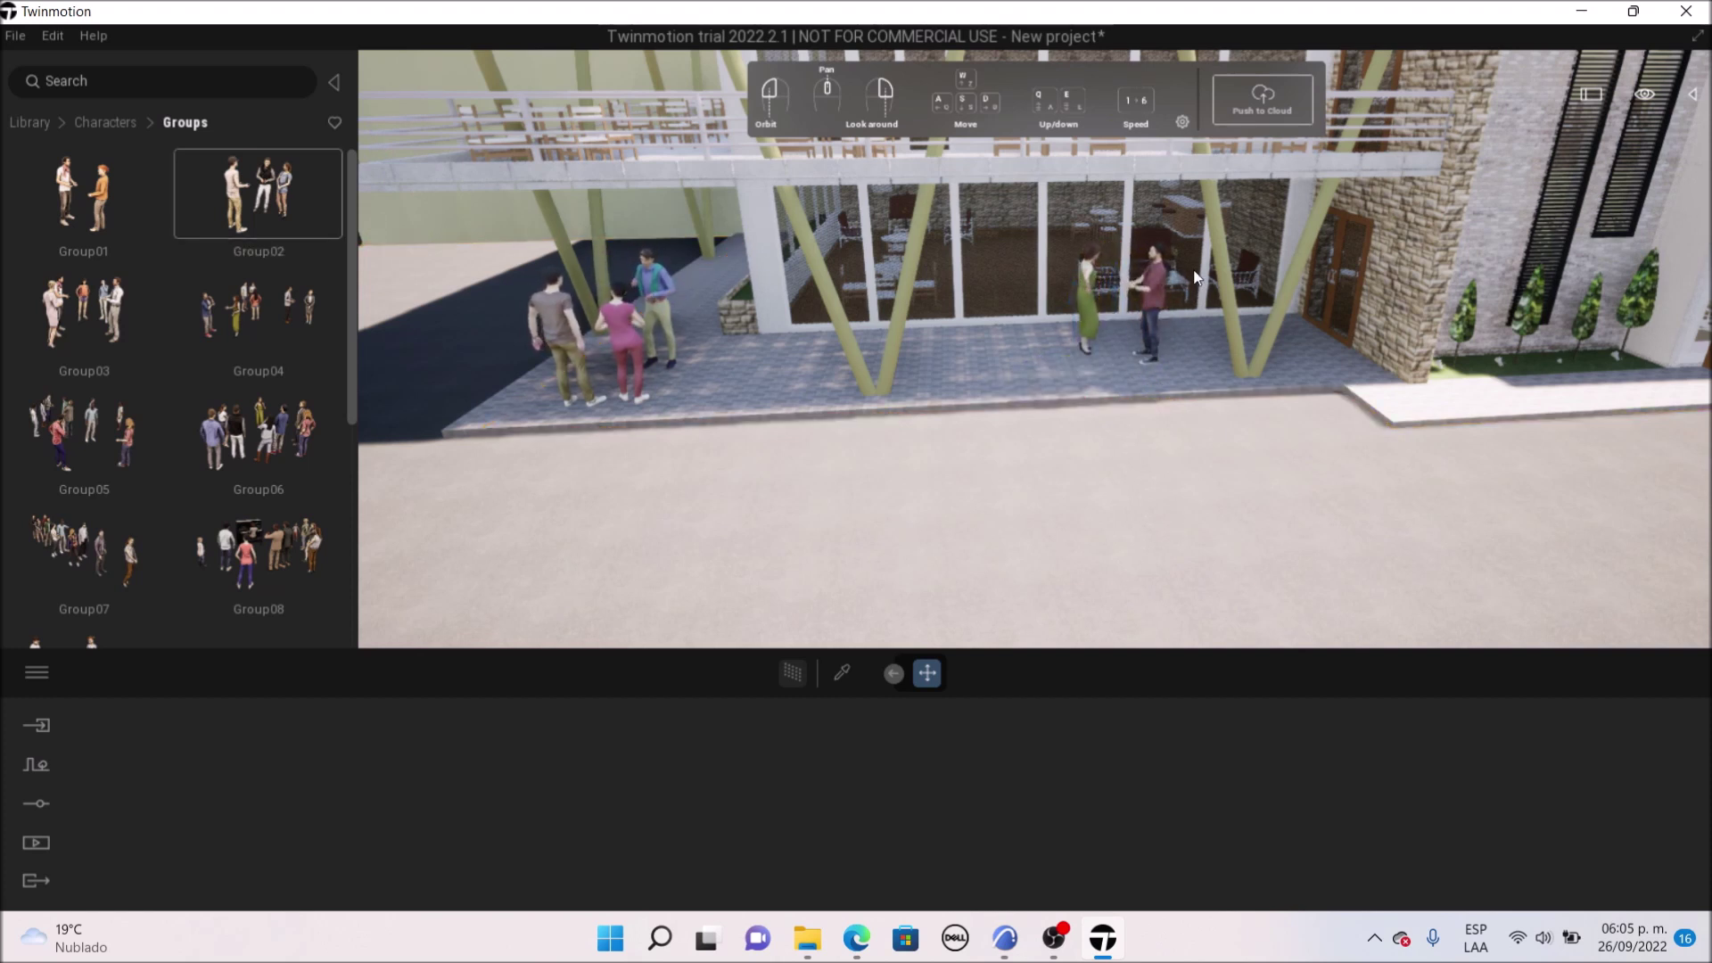
Inspect the placed people up close, and the whole café frontage from across the street
scroll(1163, 270, "up", 4)
mouse_move(1190, 274)
right_mouse_down()
mouse_move(1217, 419)
mouse_move(1221, 347)
mouse_move(1192, 273)
right_mouse_up()
scroll(1192, 273, "up", 3)
scroll(1270, 303, "down", 5)
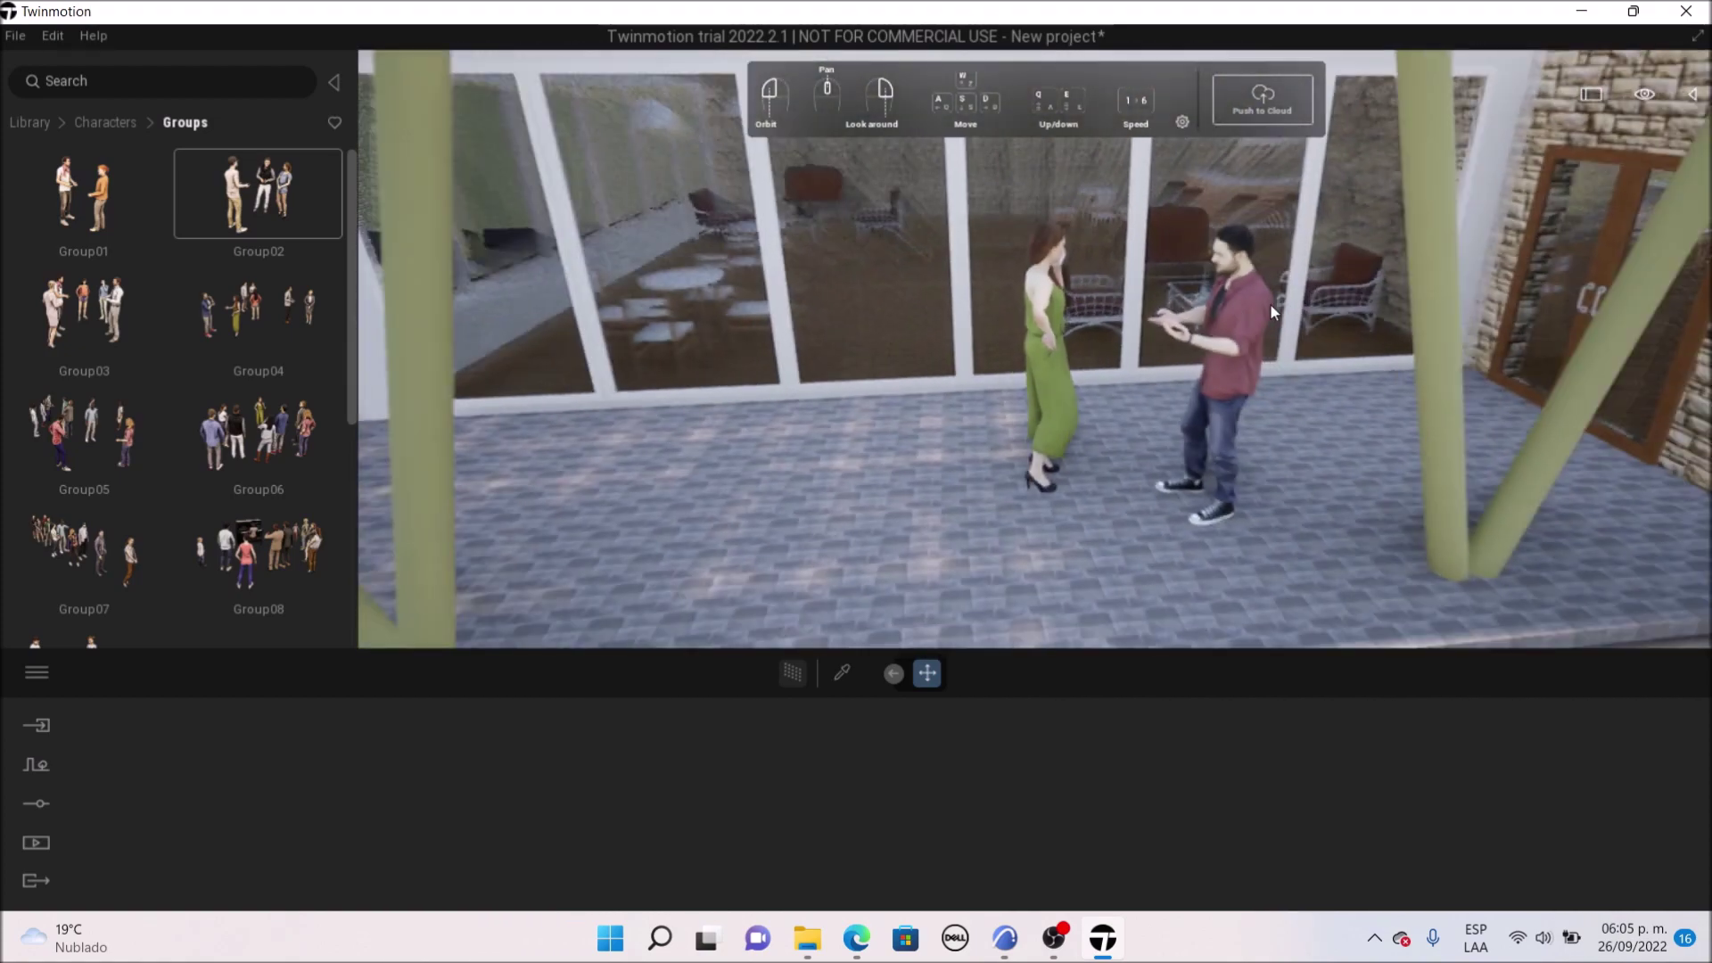
scroll(1265, 312, "down", 8)
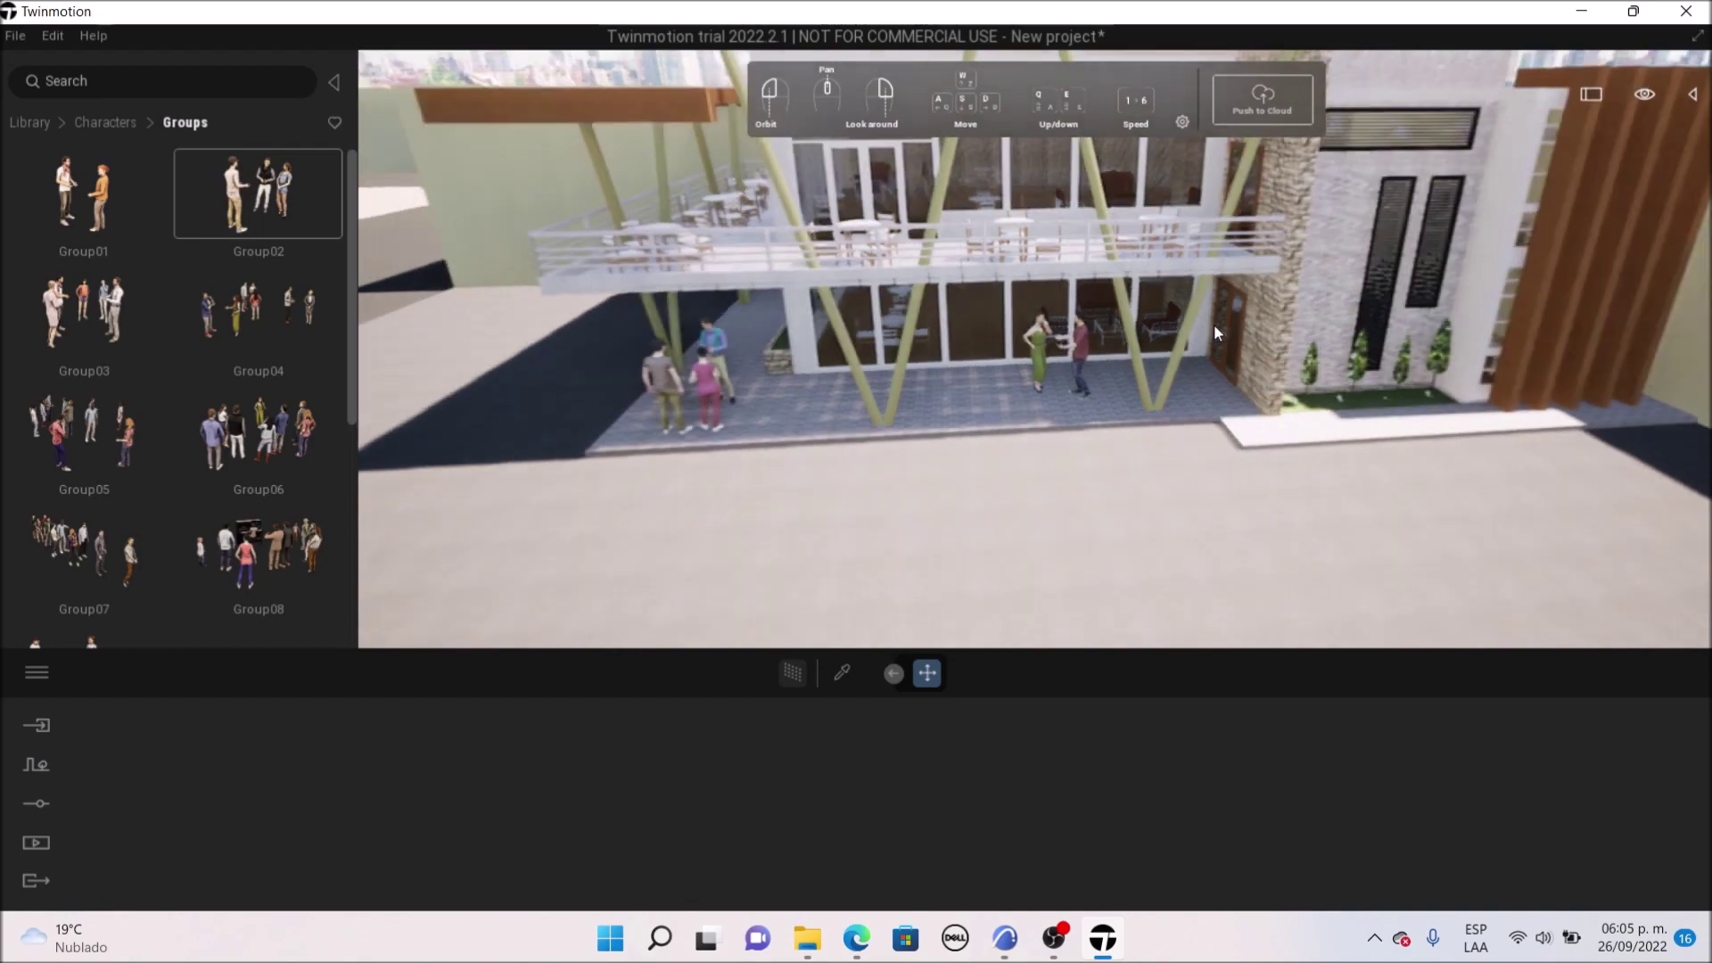
scroll(1164, 339, "down", 5)
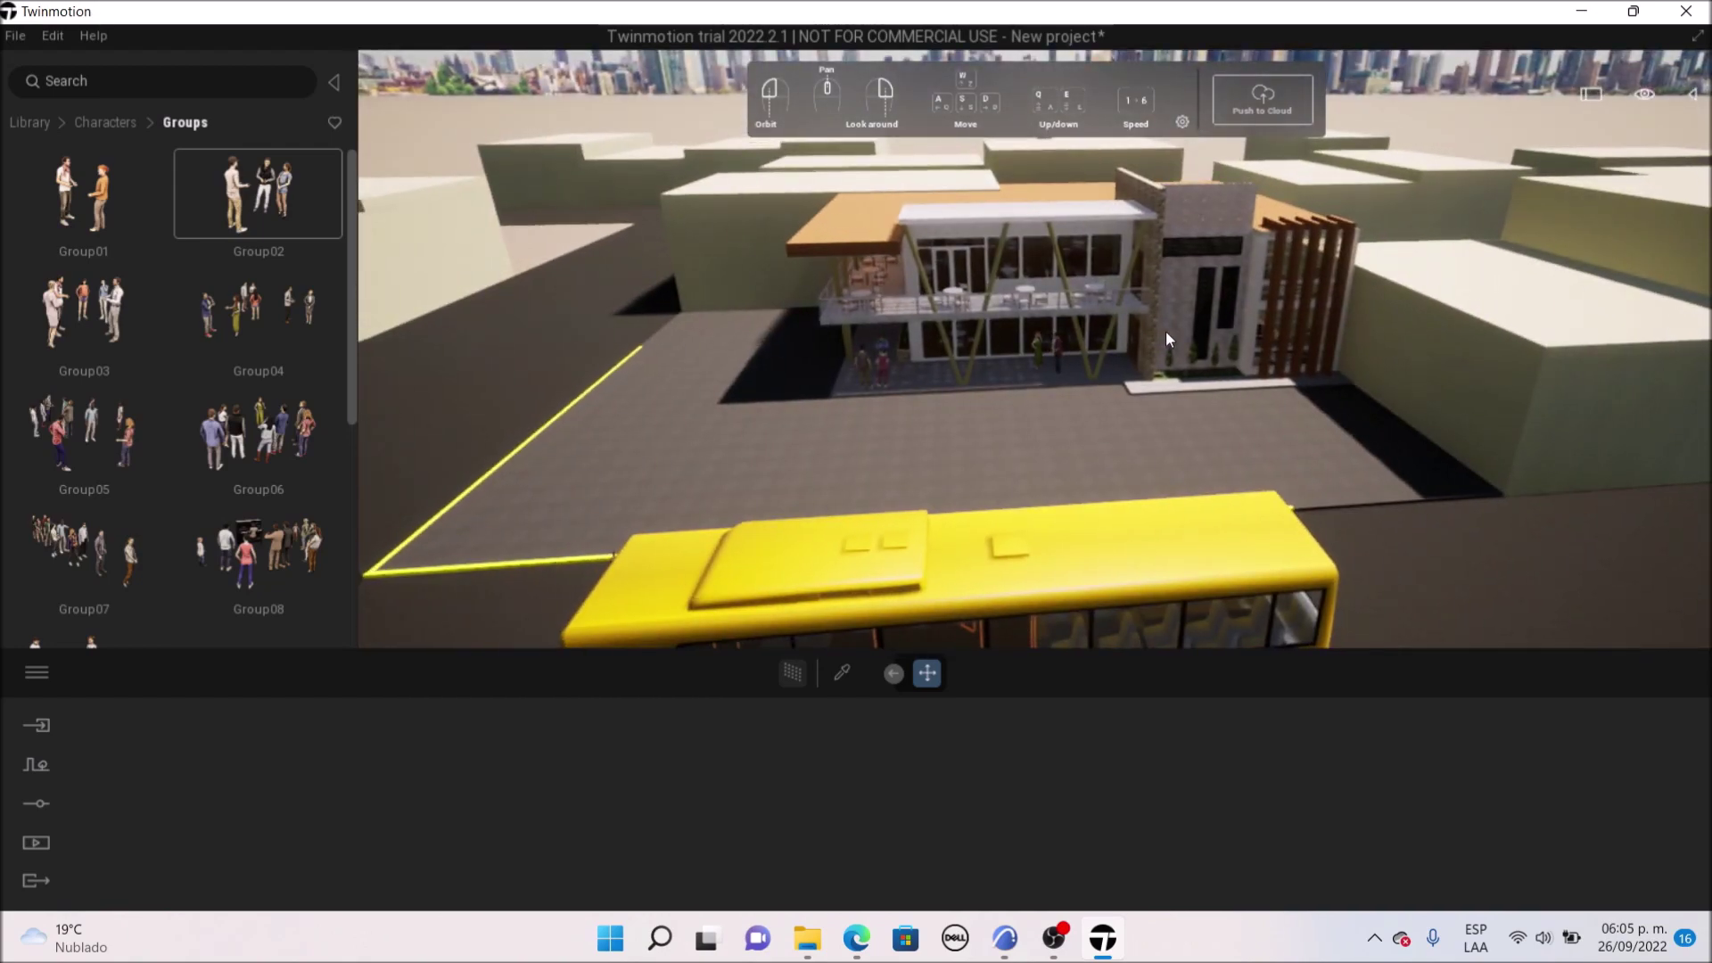
Place the Gideon dog from the Animals library on the paved lot beside the café's terrace
scroll(1186, 337, "down", 4)
scroll(865, 365, "up", 10)
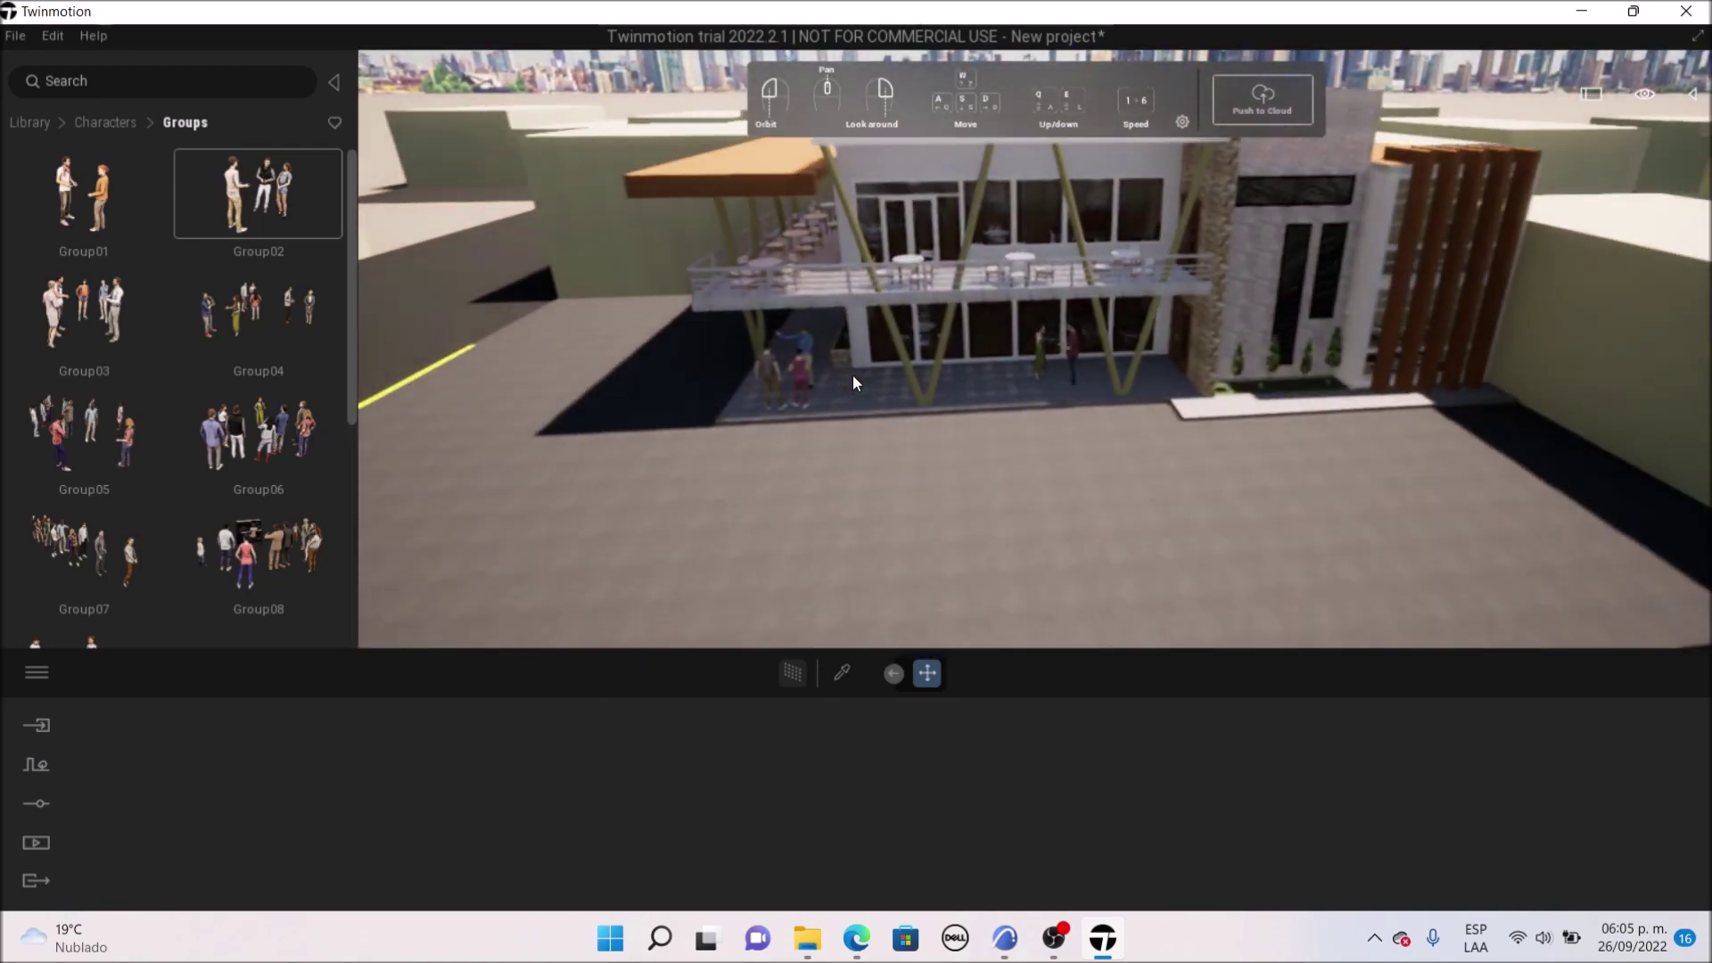
scroll(1026, 330, "down", 7)
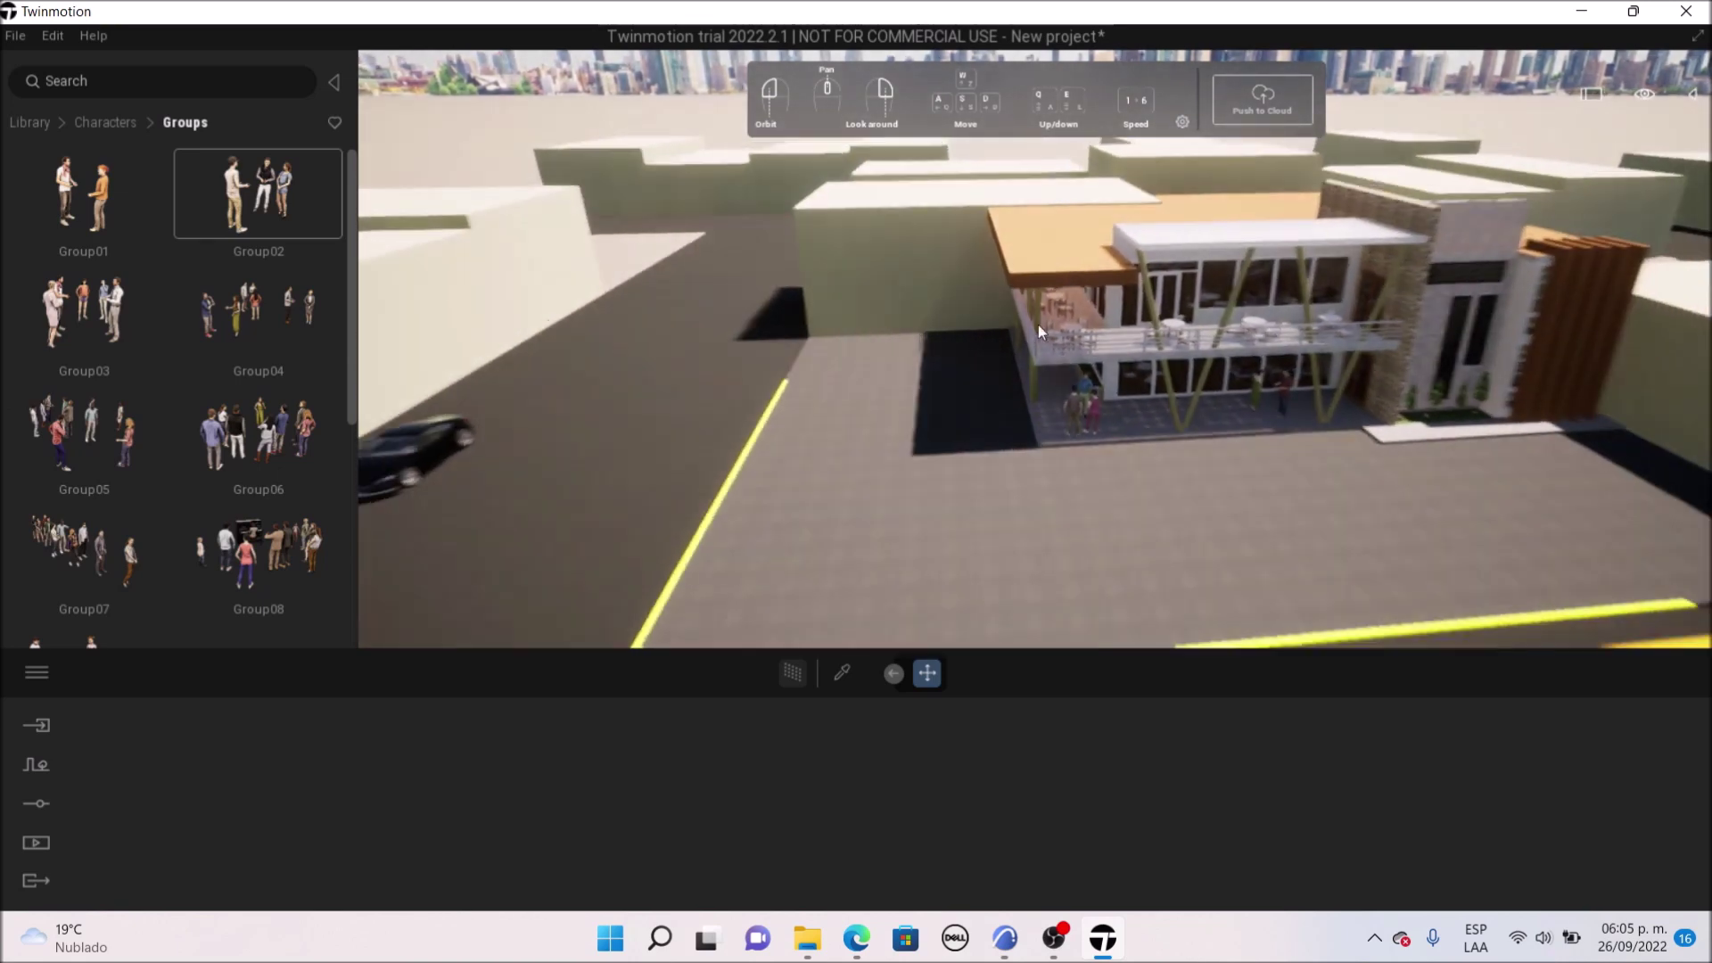
middle_click_drag(1025, 357, 959, 401)
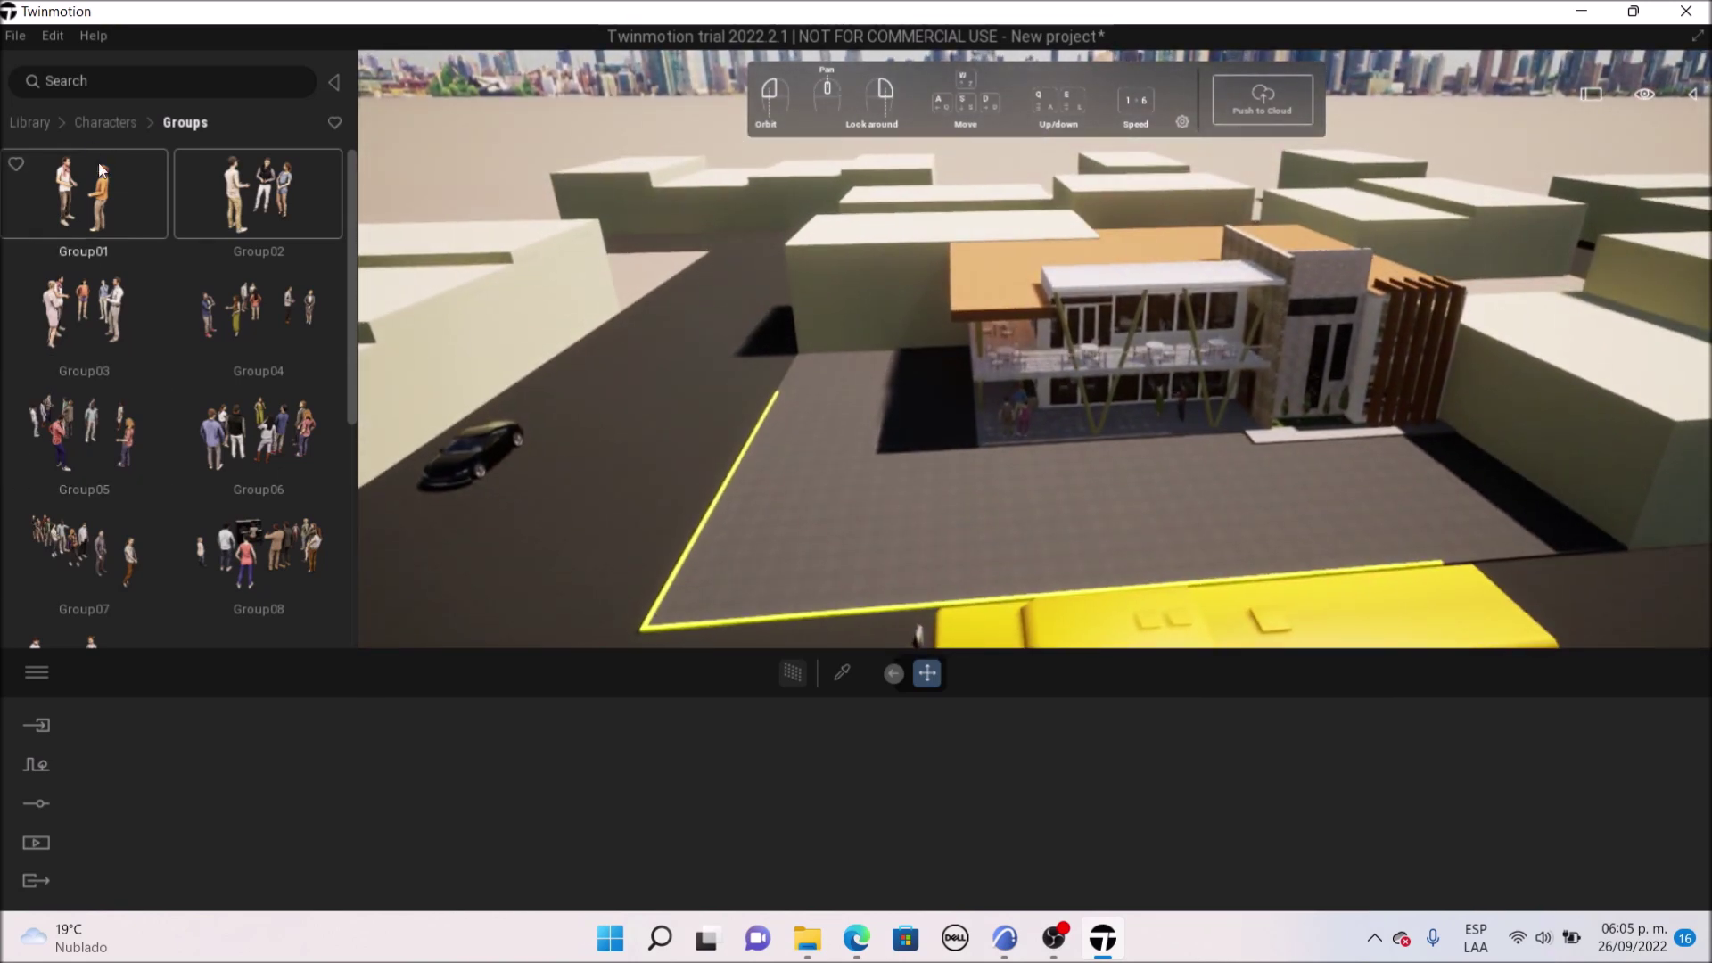
left_click(103, 123)
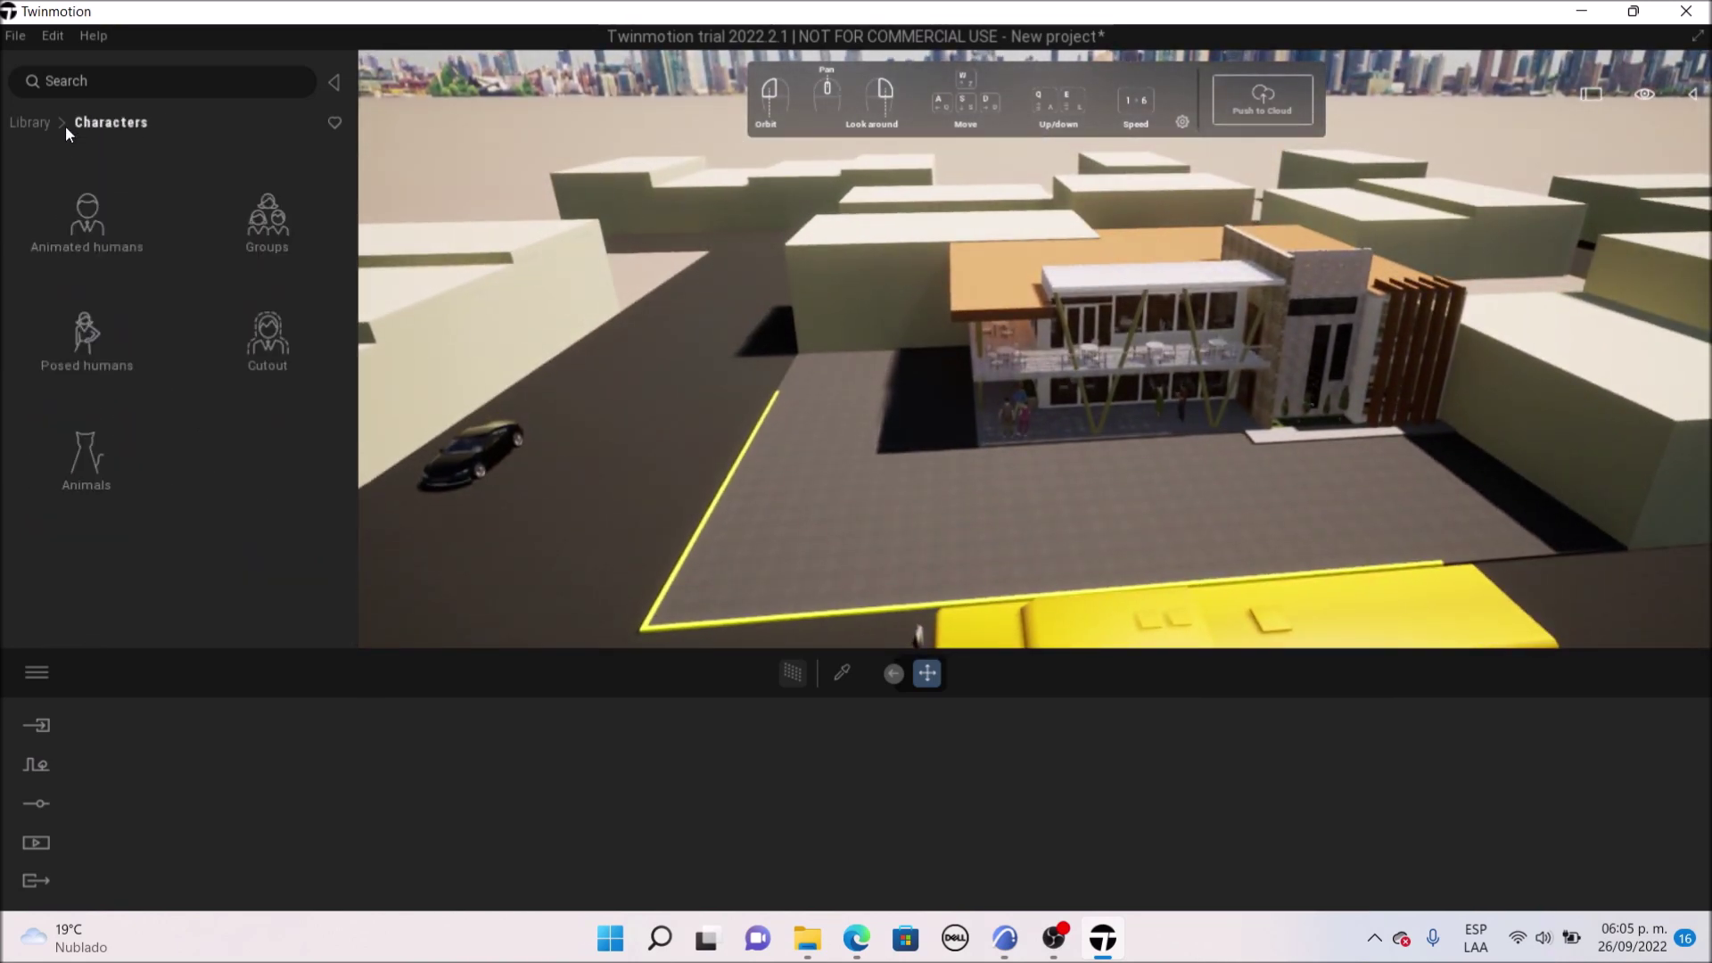
left_click(92, 458)
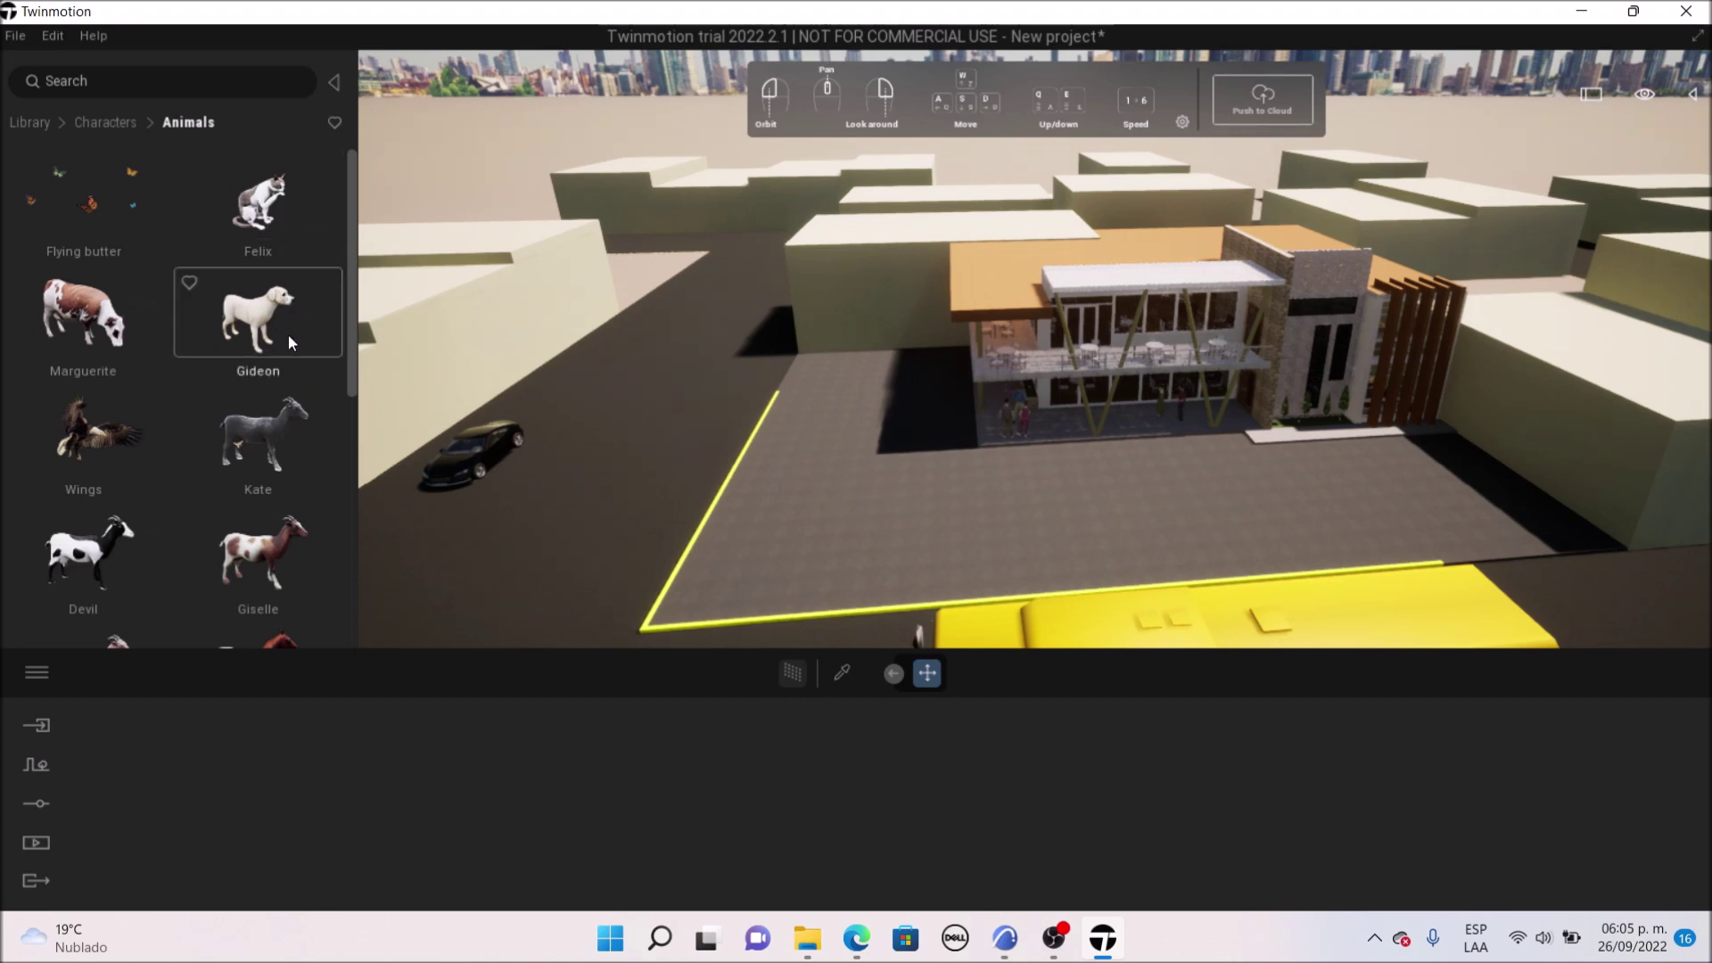
left_click_drag(276, 337, 897, 451)
left_click(853, 432)
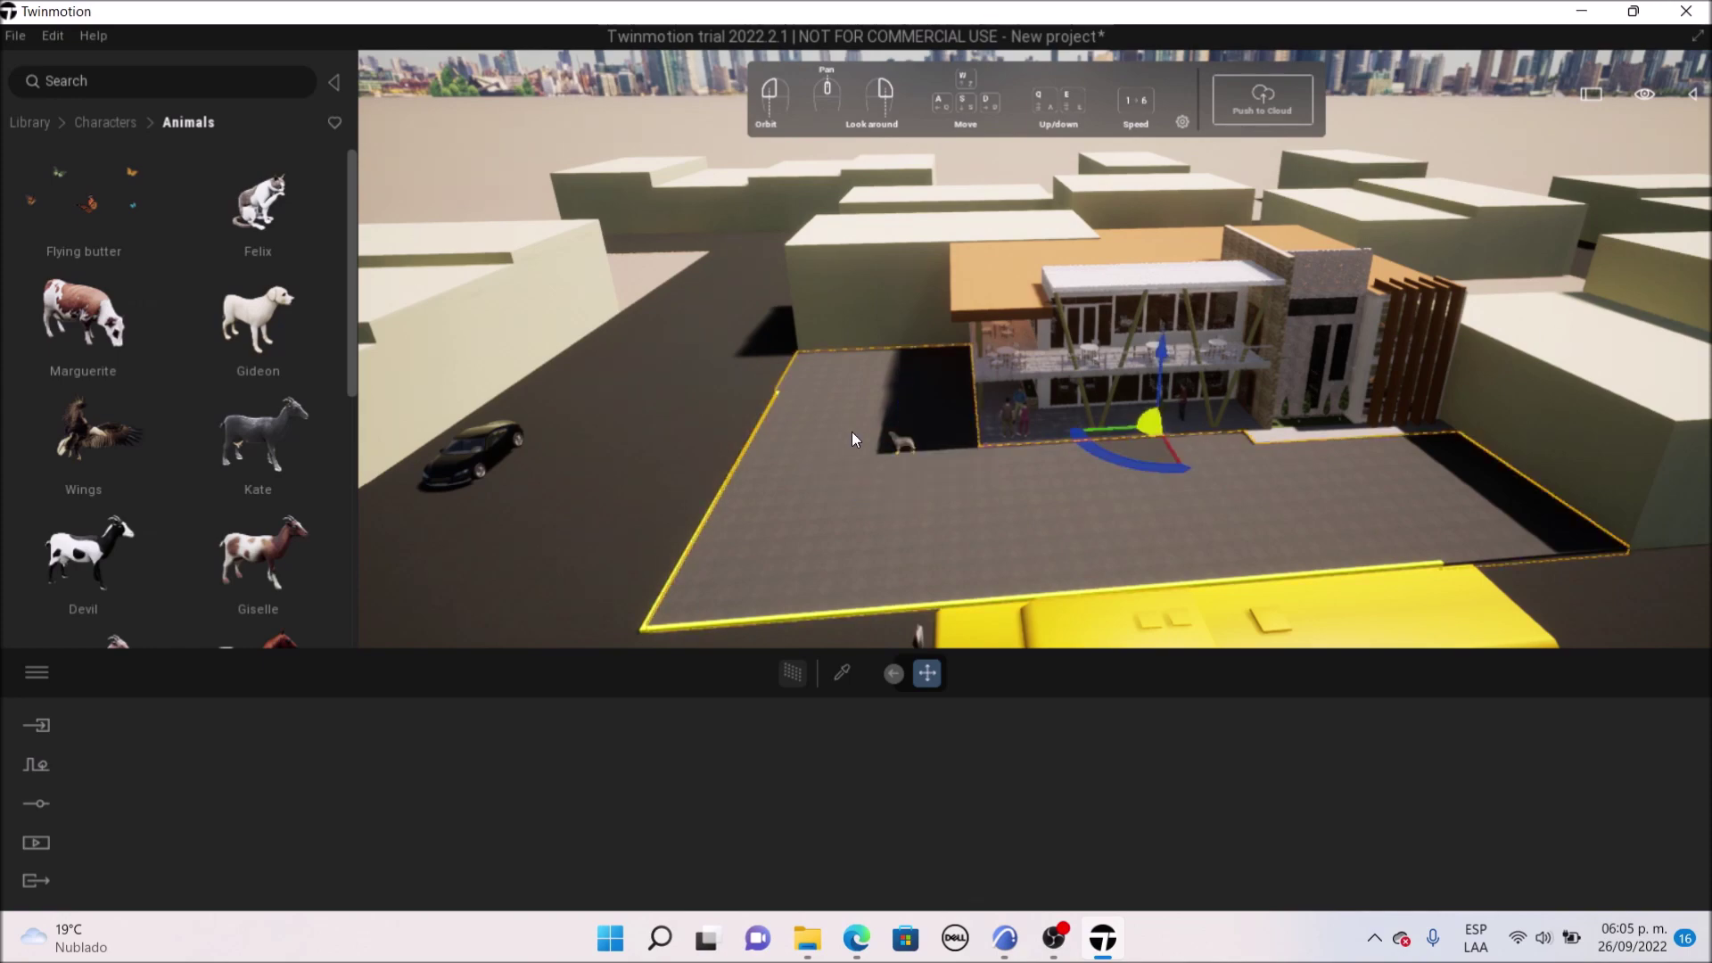
scroll(931, 452, "up", 5)
scroll(783, 387, "down", 4)
middle_click_drag(726, 546, 779, 388)
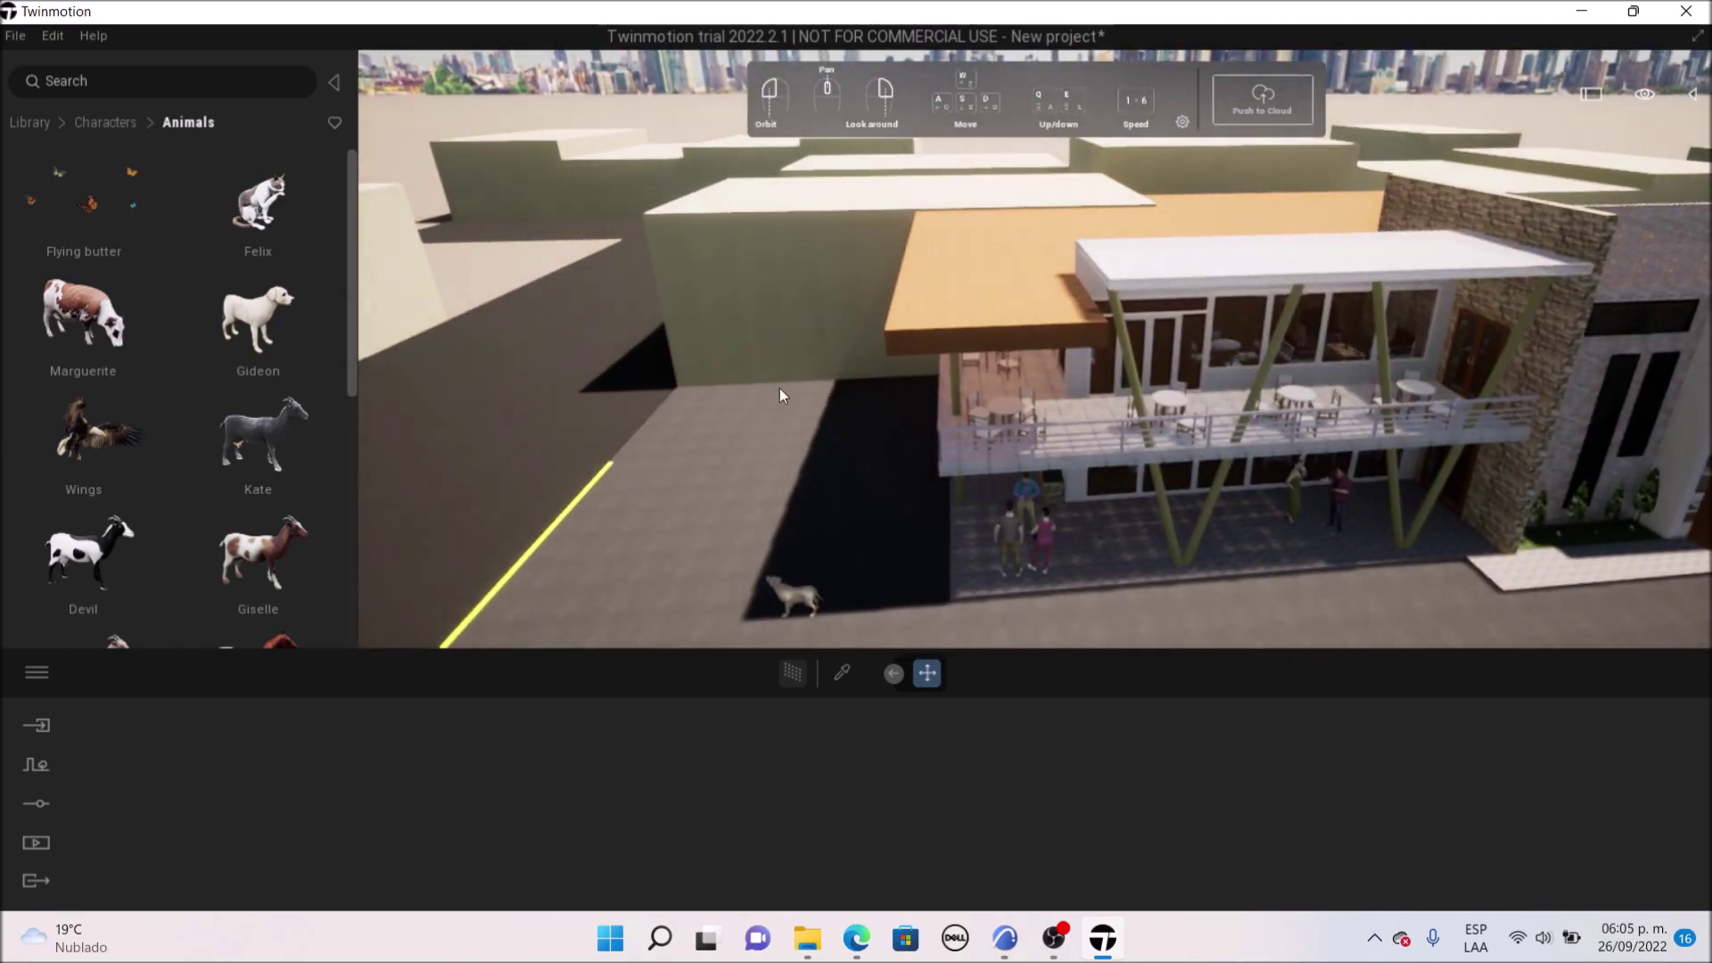
Look through the library's main categories and the subcategories under Objects
scroll(771, 363, "down", 8)
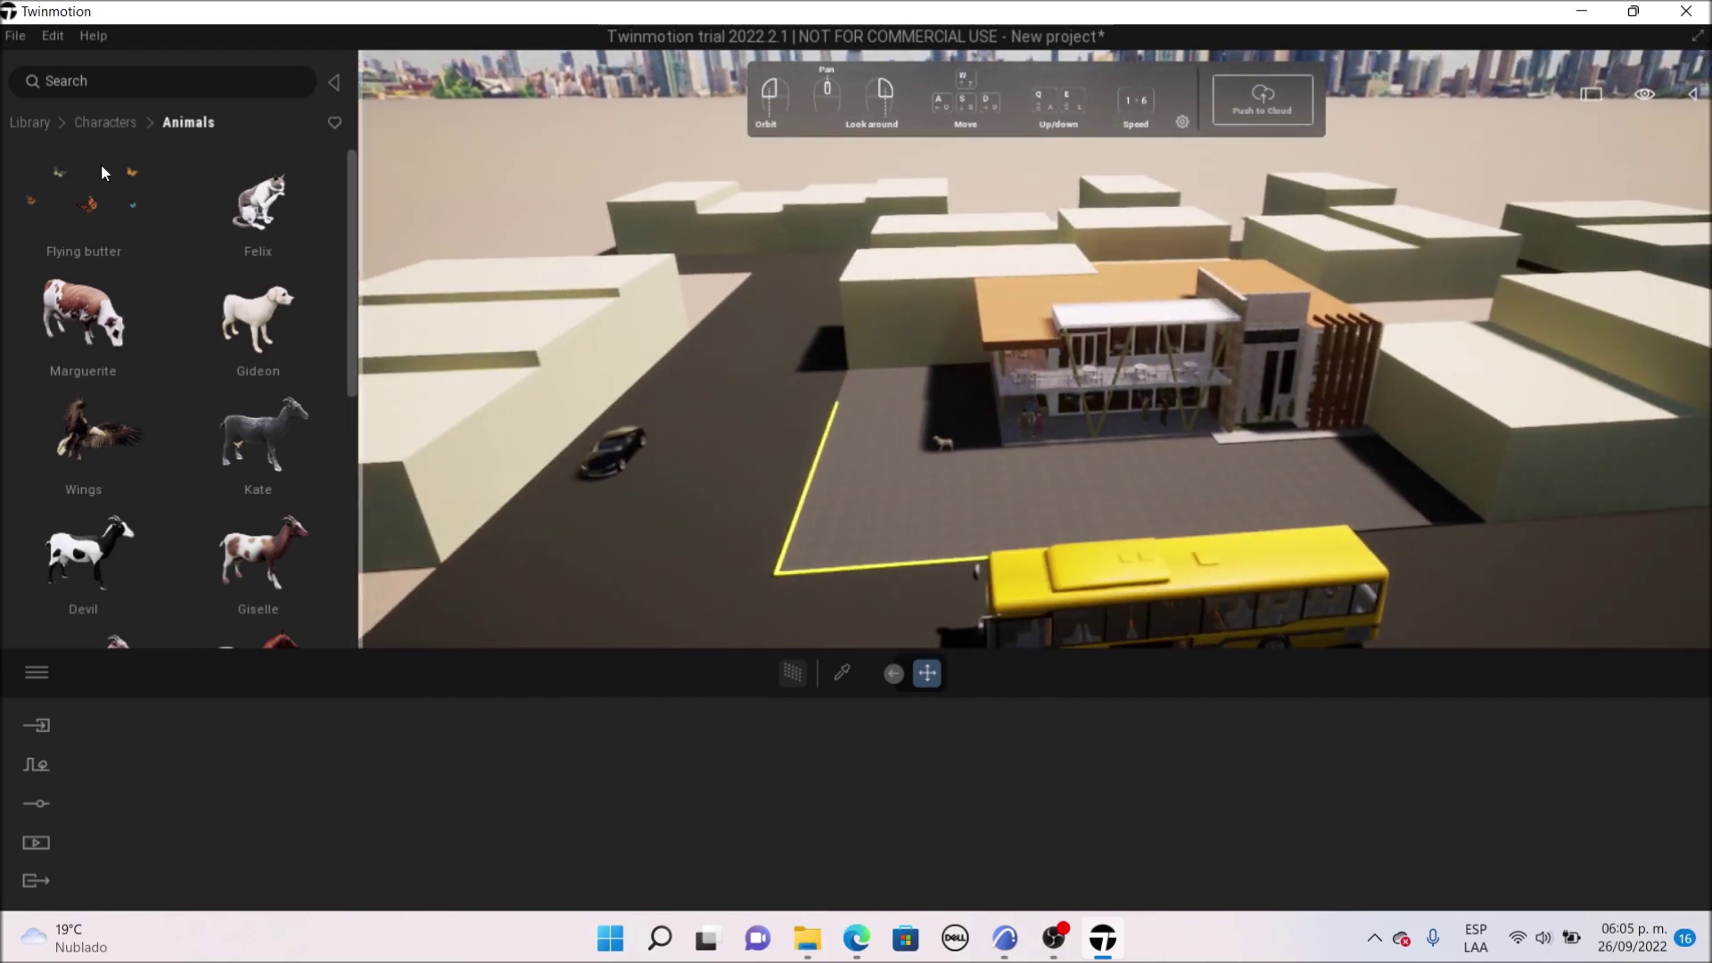
left_click(17, 128)
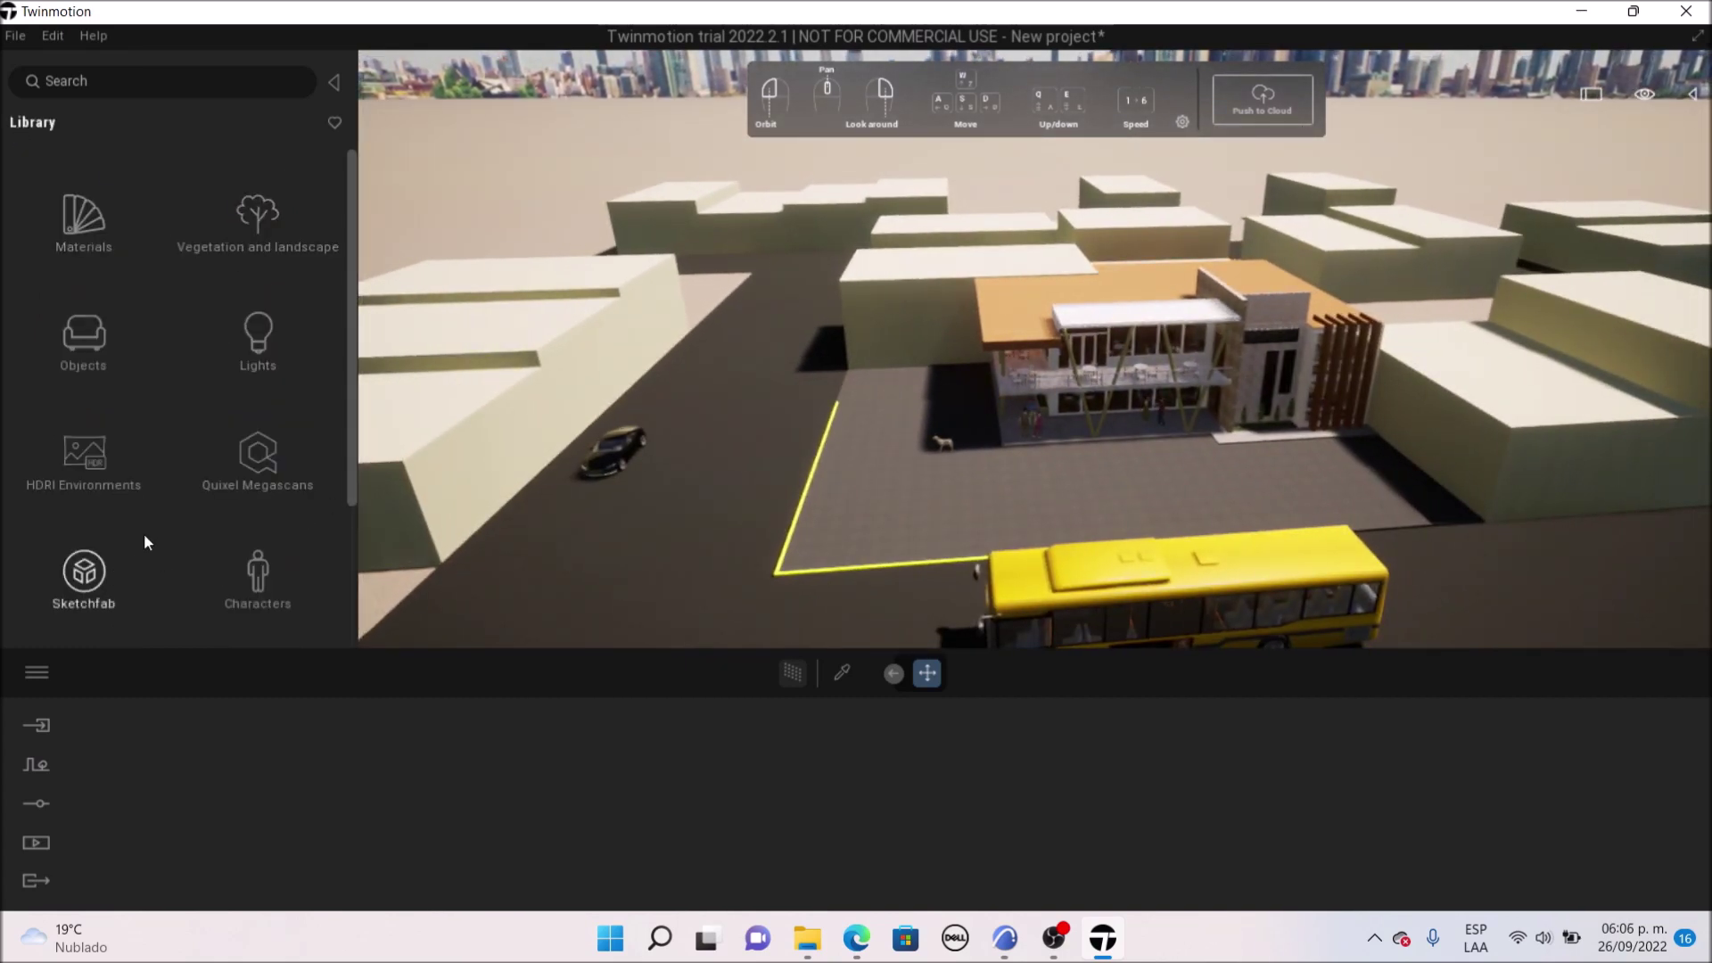
scroll(169, 539, "down", 3)
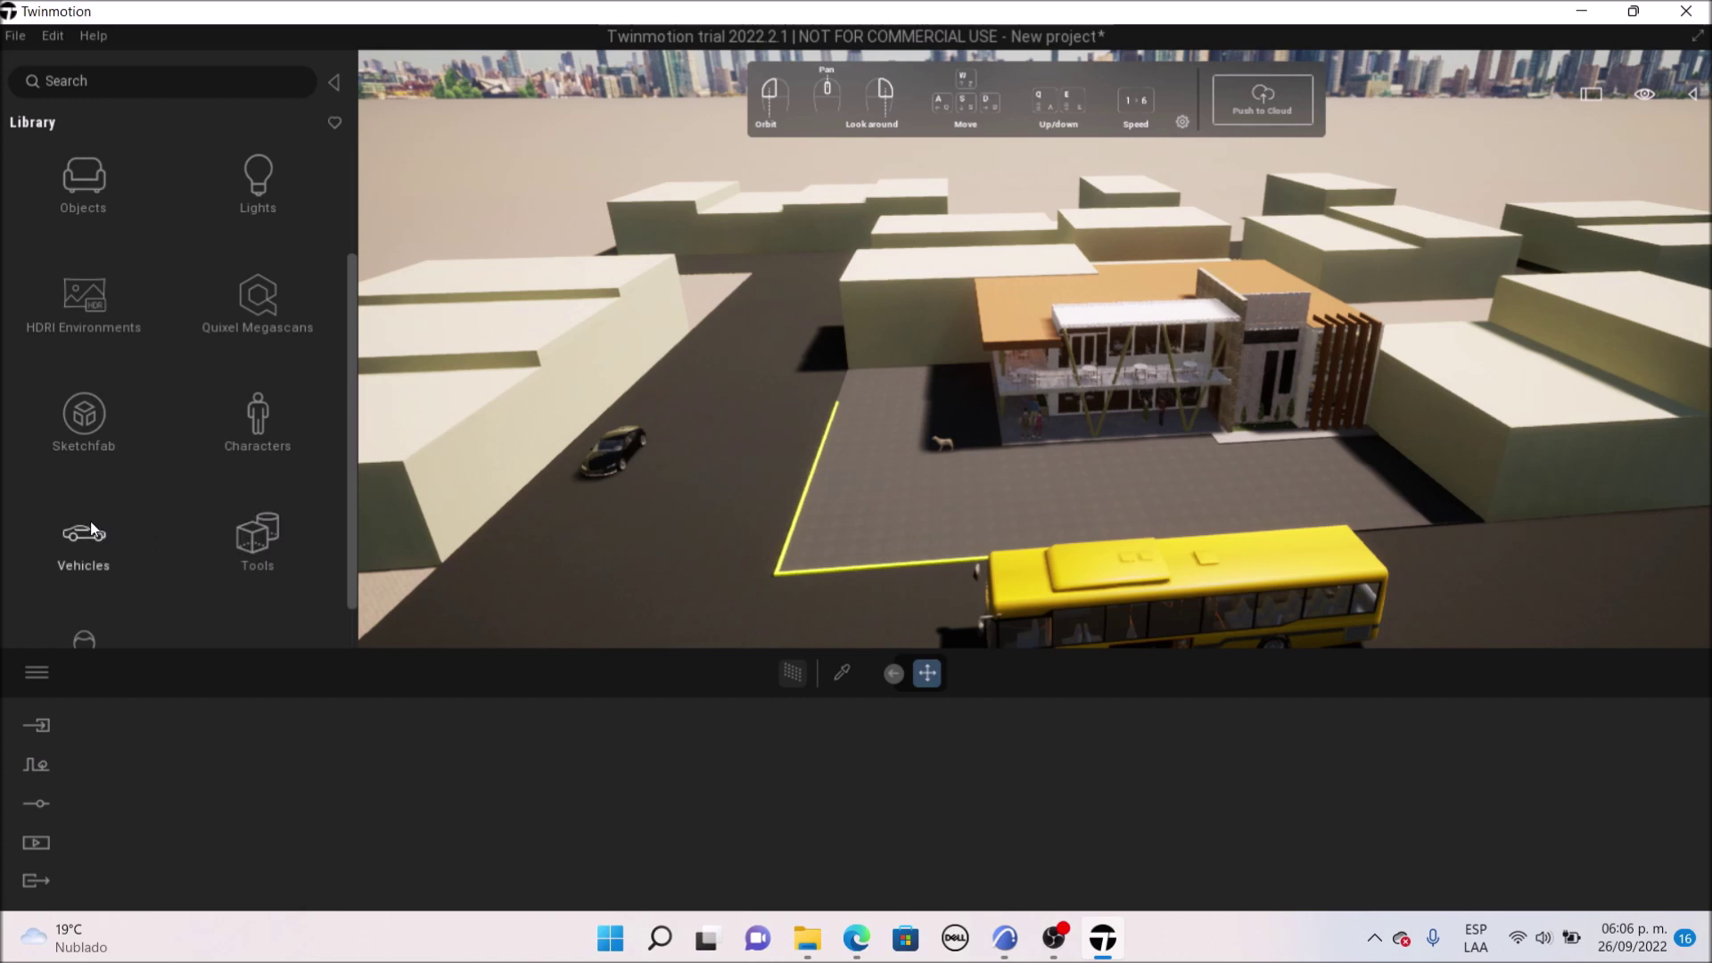
scroll(164, 384, "up", 3)
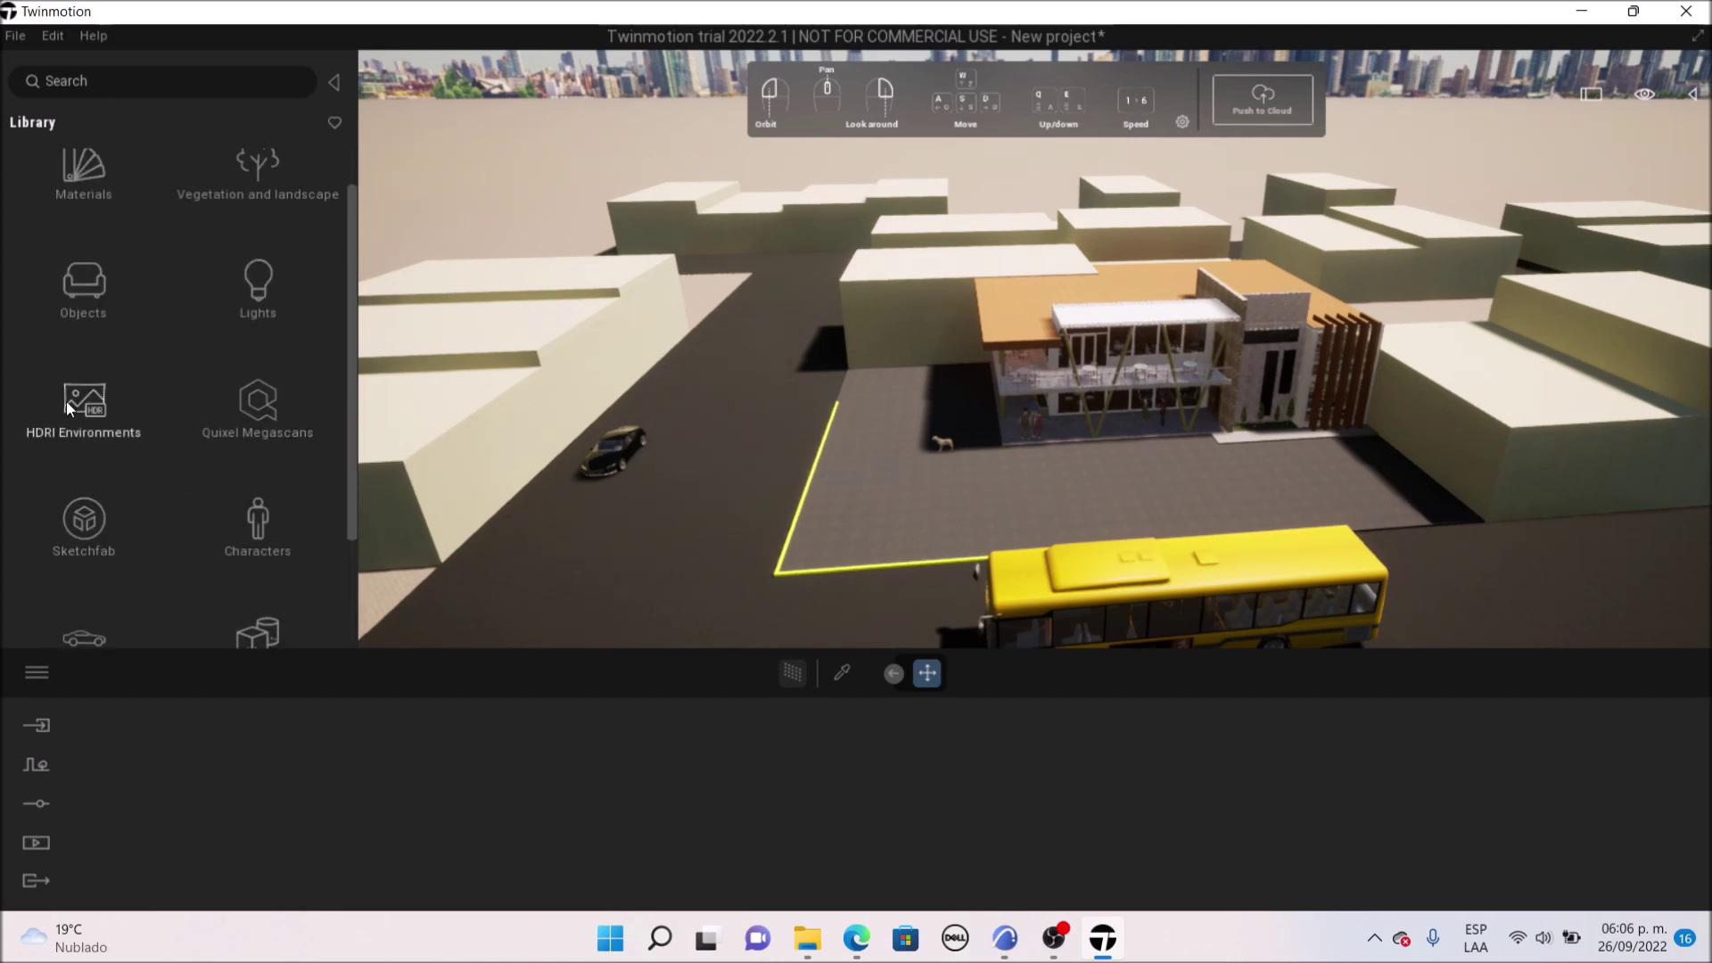
scroll(680, 512, "down", 3)
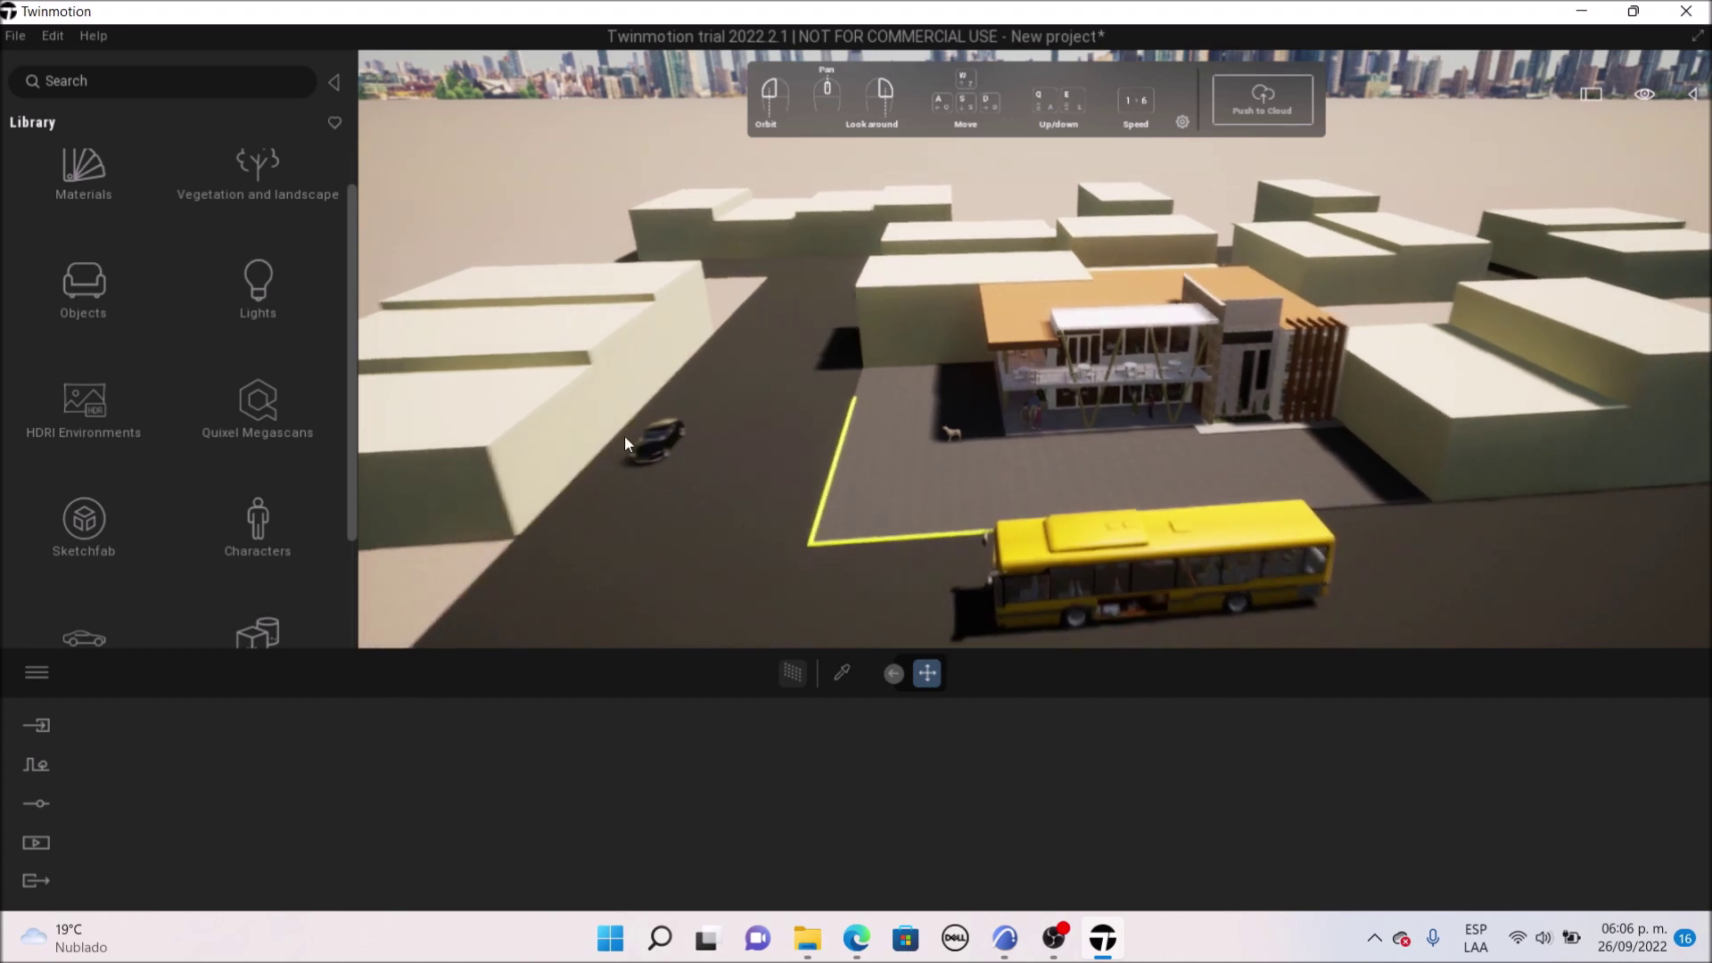
scroll(143, 285, "up", 1)
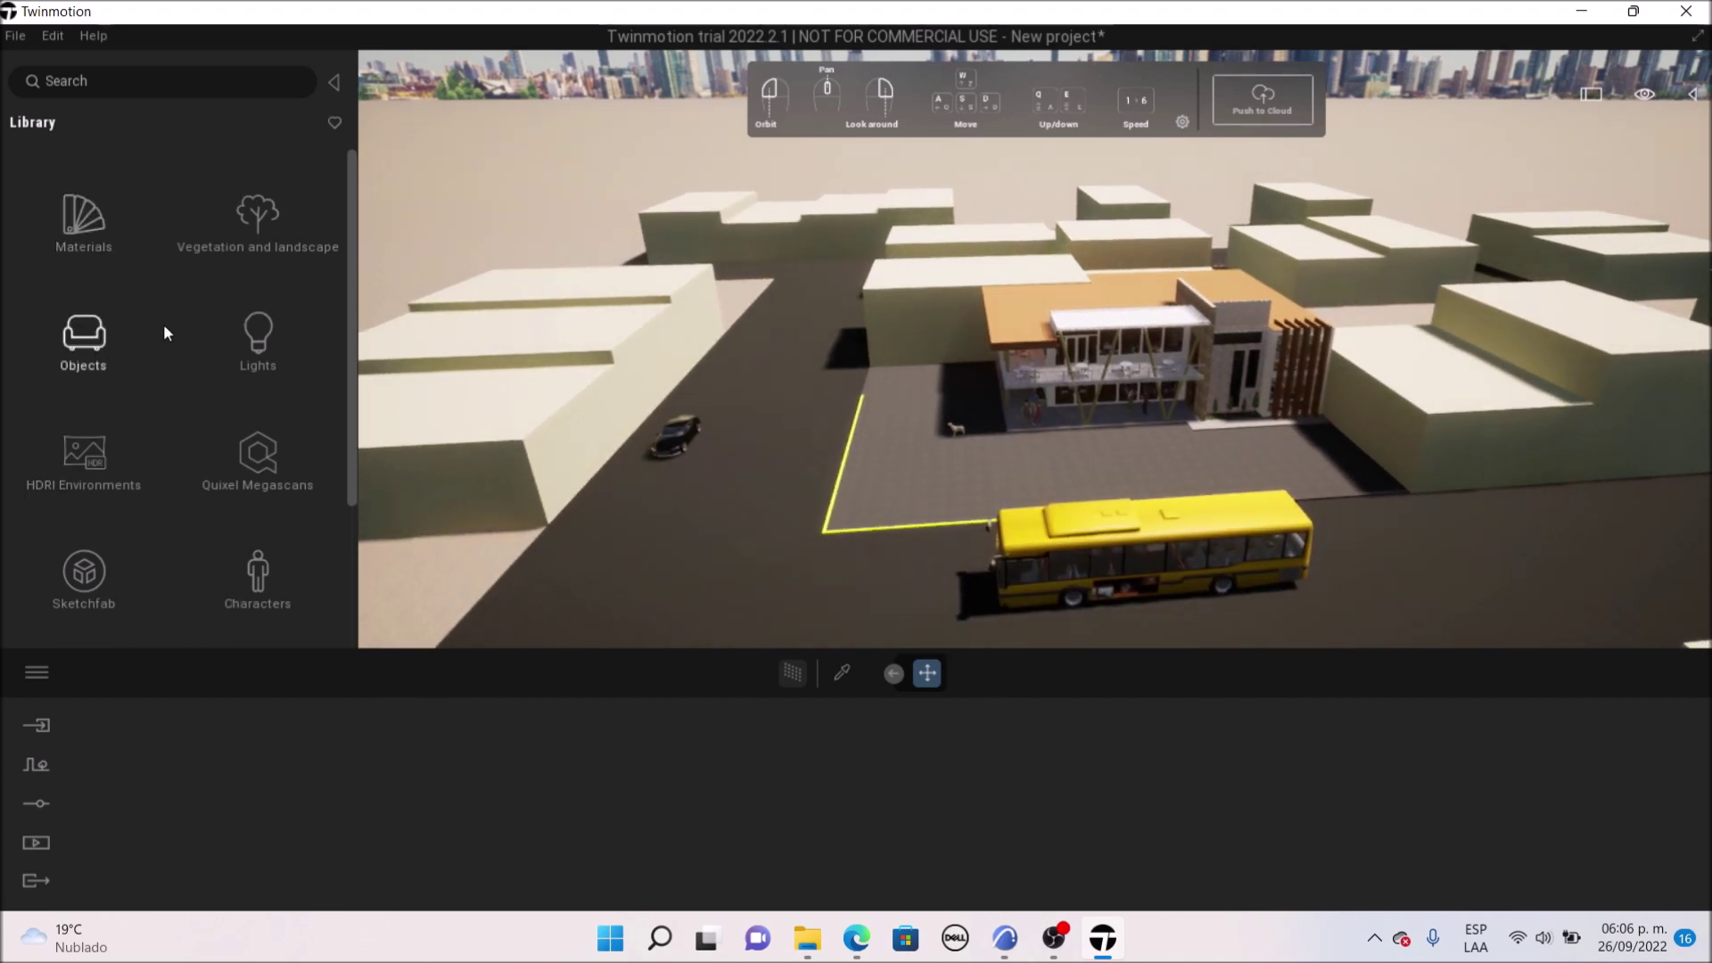
left_click(103, 335)
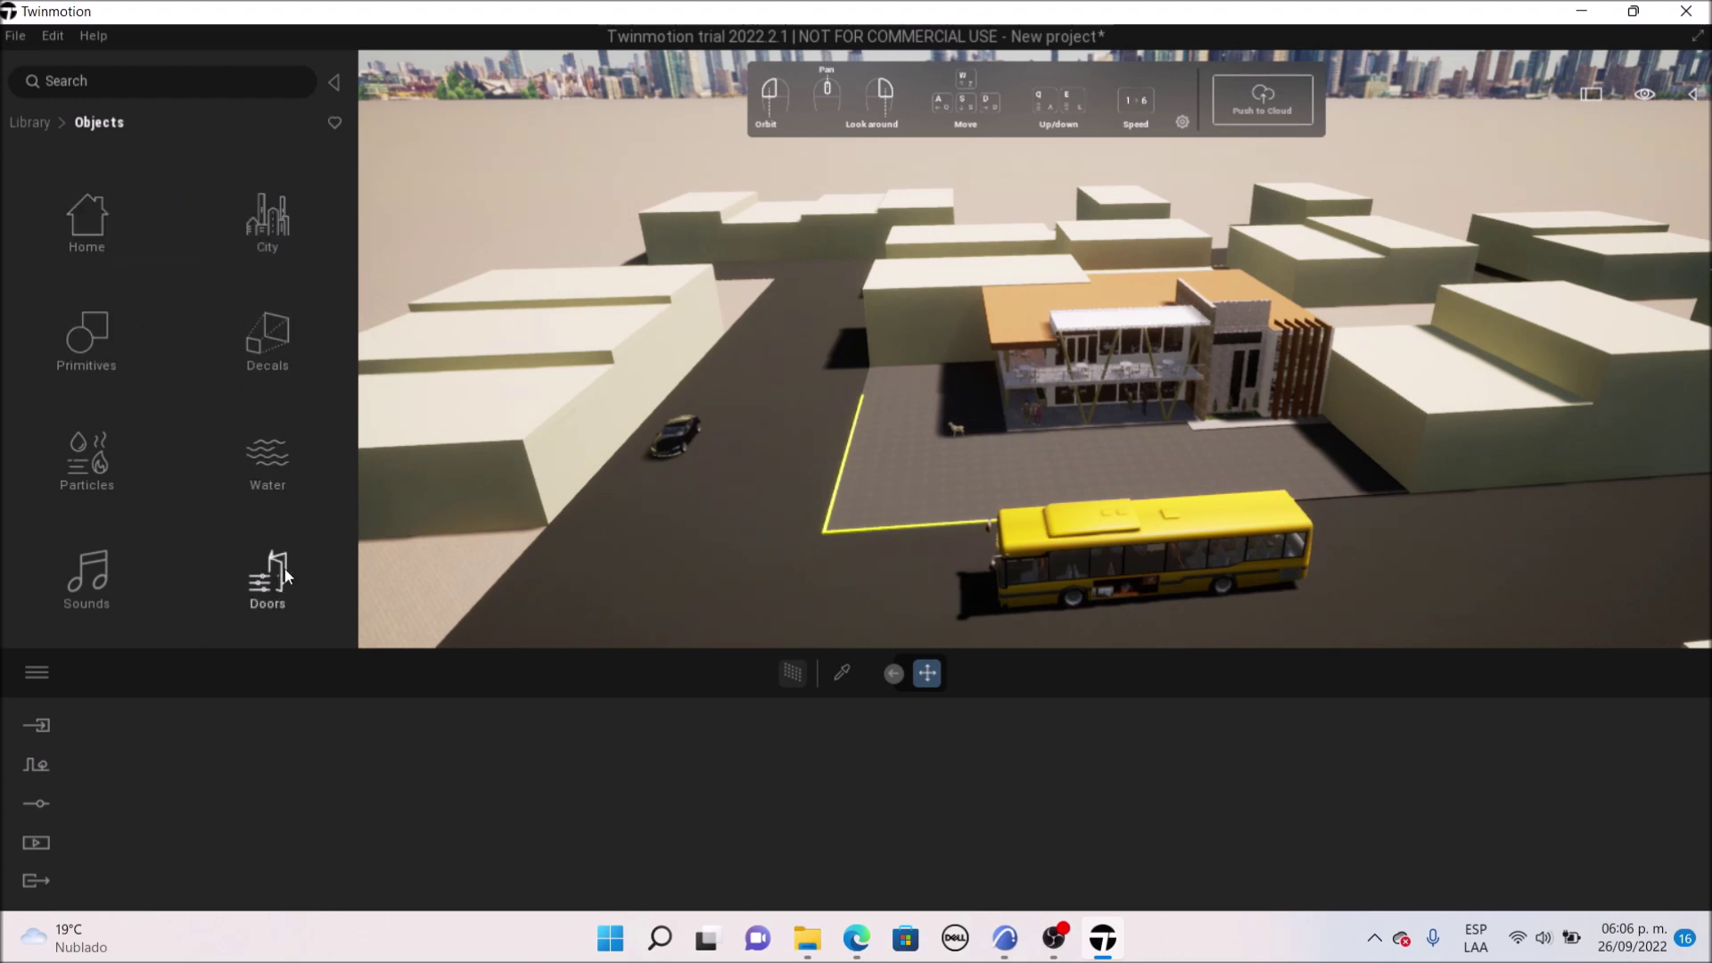
left_click(36, 124)
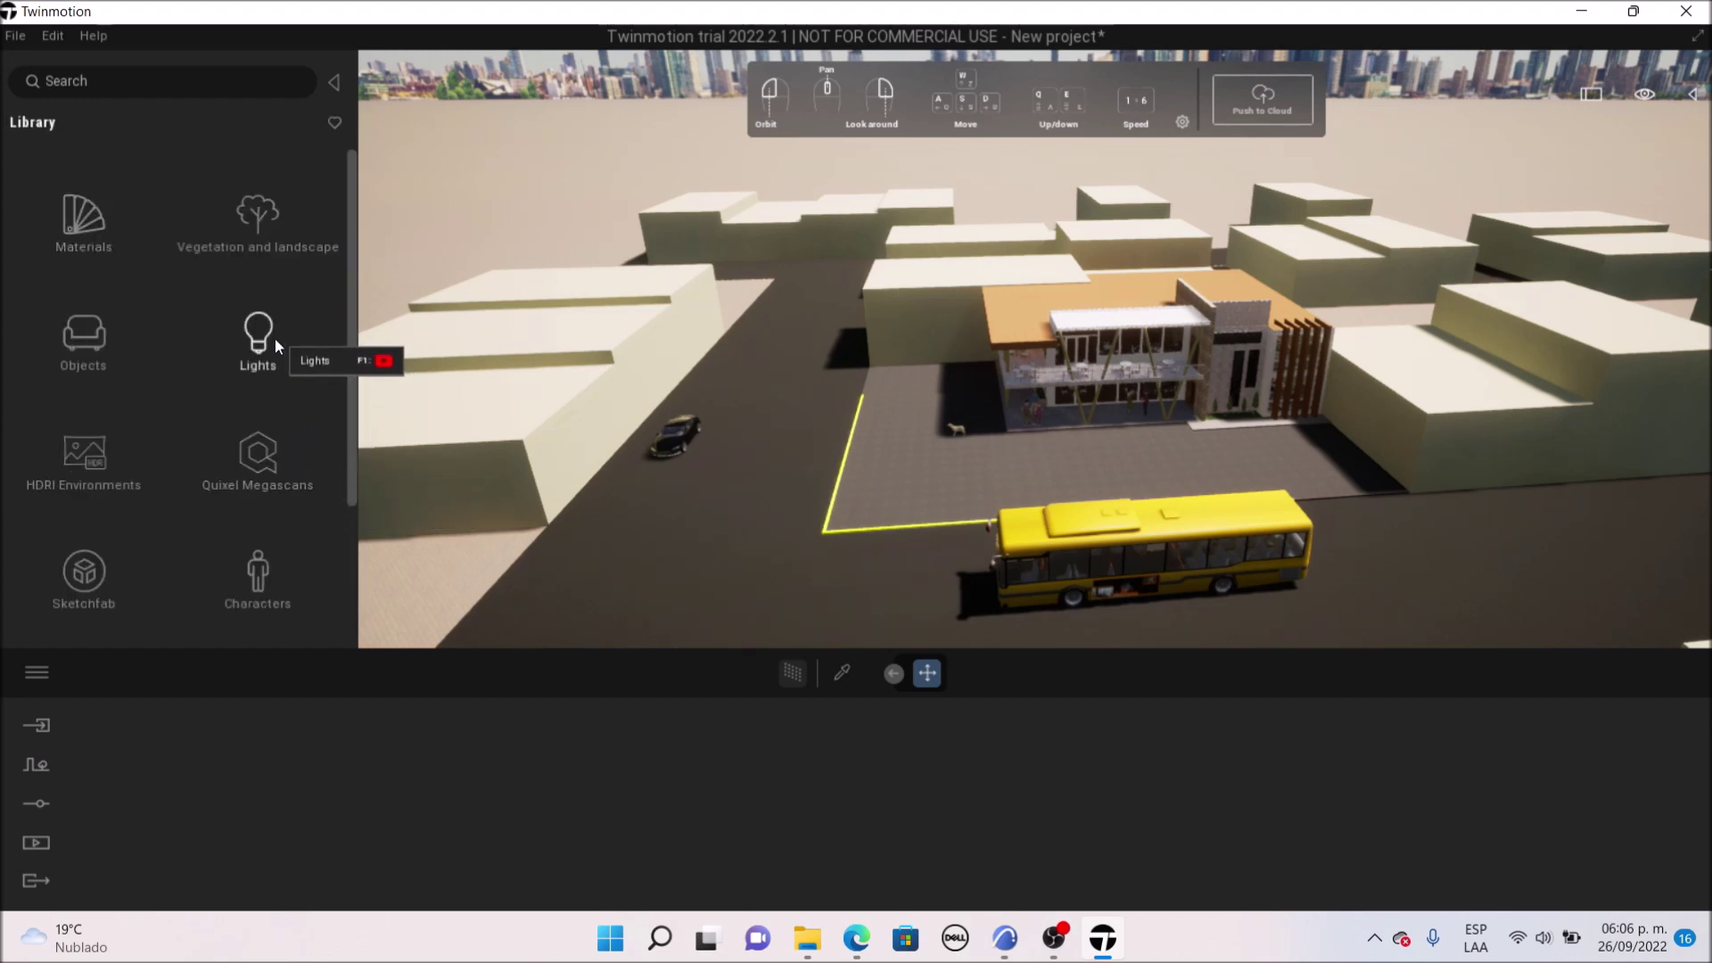
Place a Littleleaf Linden from the Trees library at the back of the paved lot beside the café
left_click(264, 212)
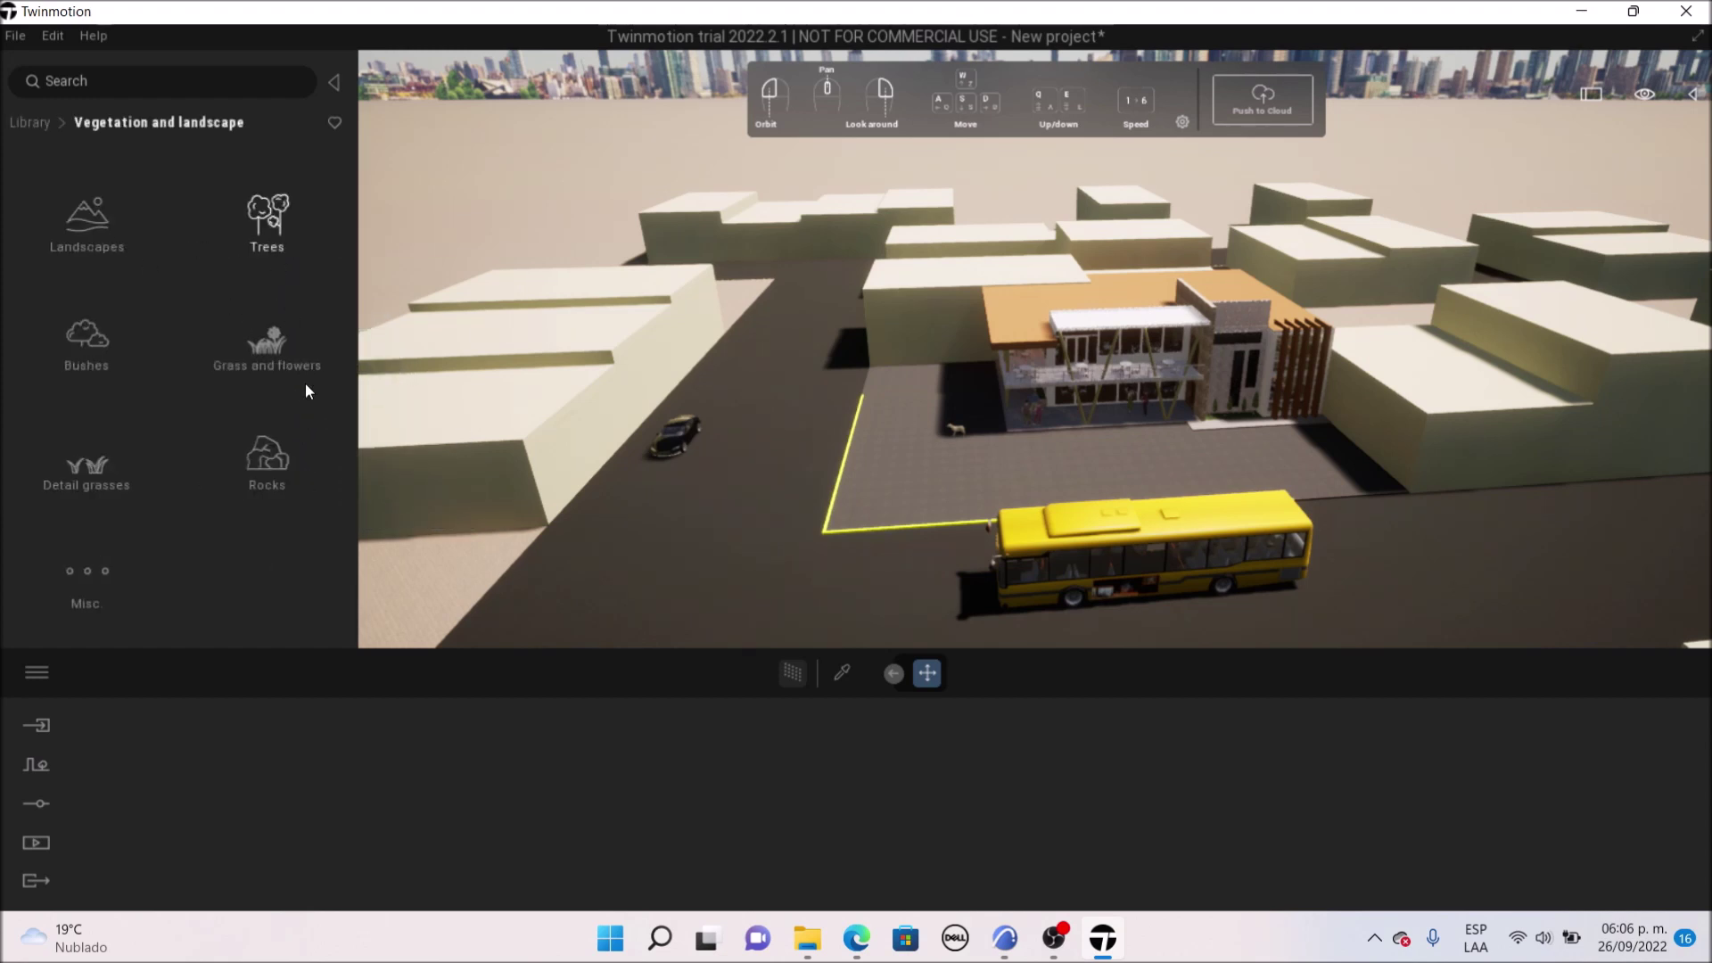
left_click(266, 214)
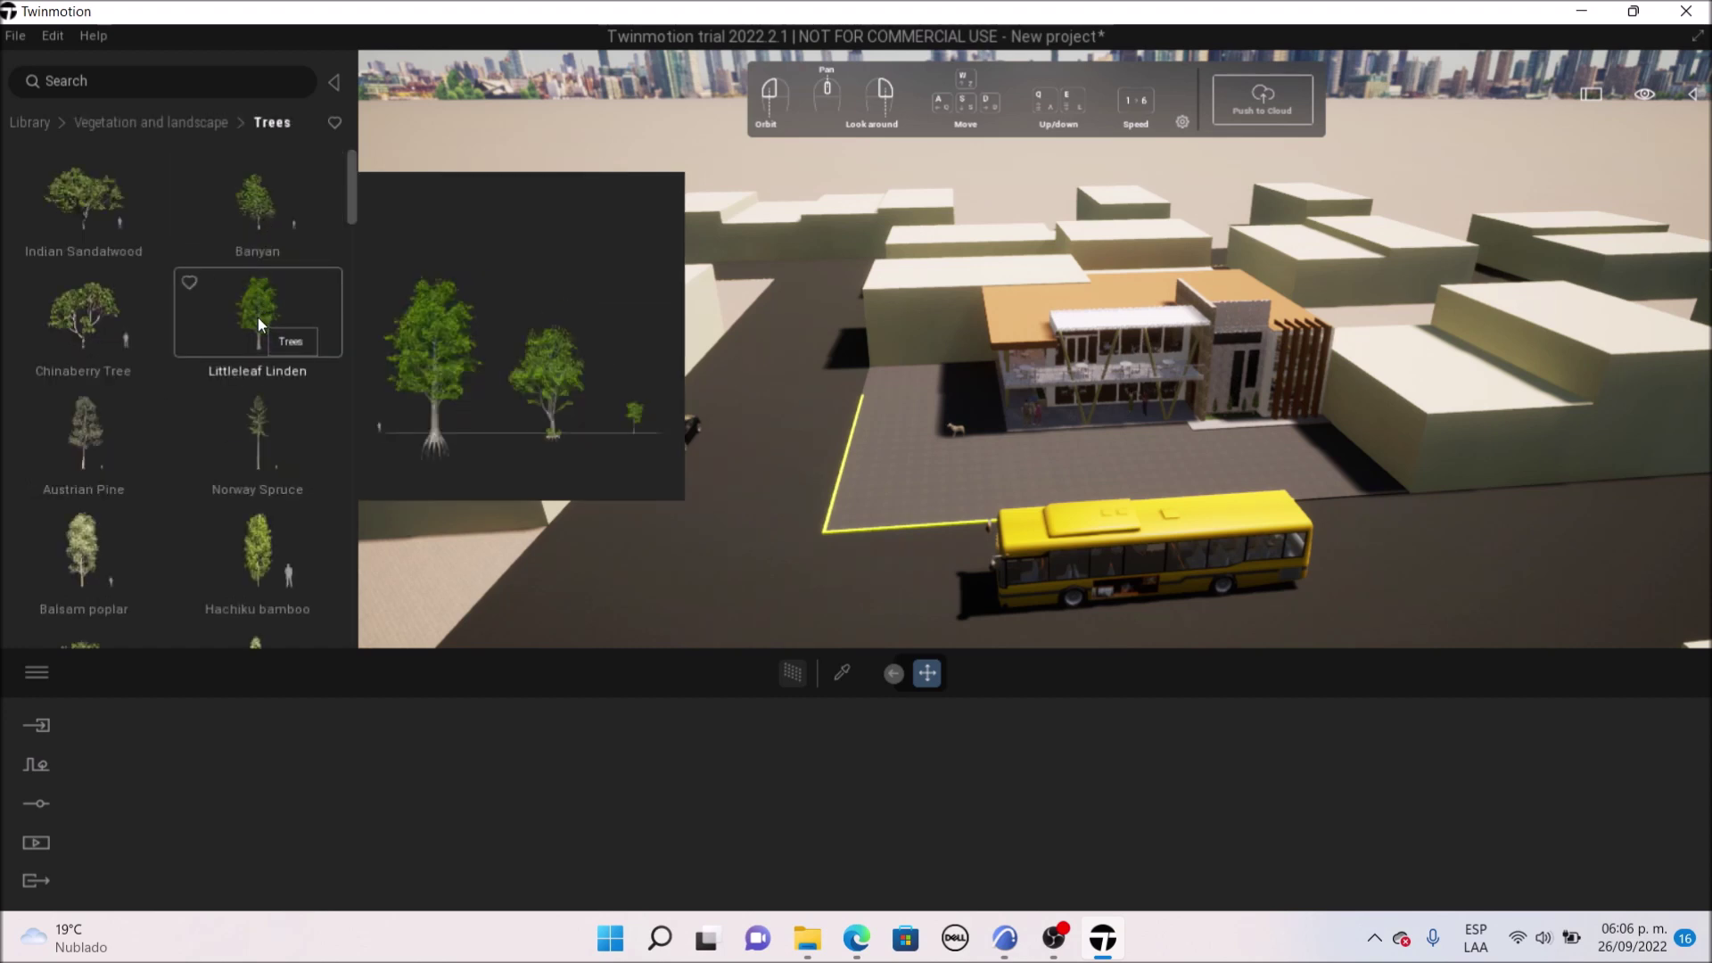
left_click_drag(255, 324, 924, 370)
scroll(890, 342, "up", 5)
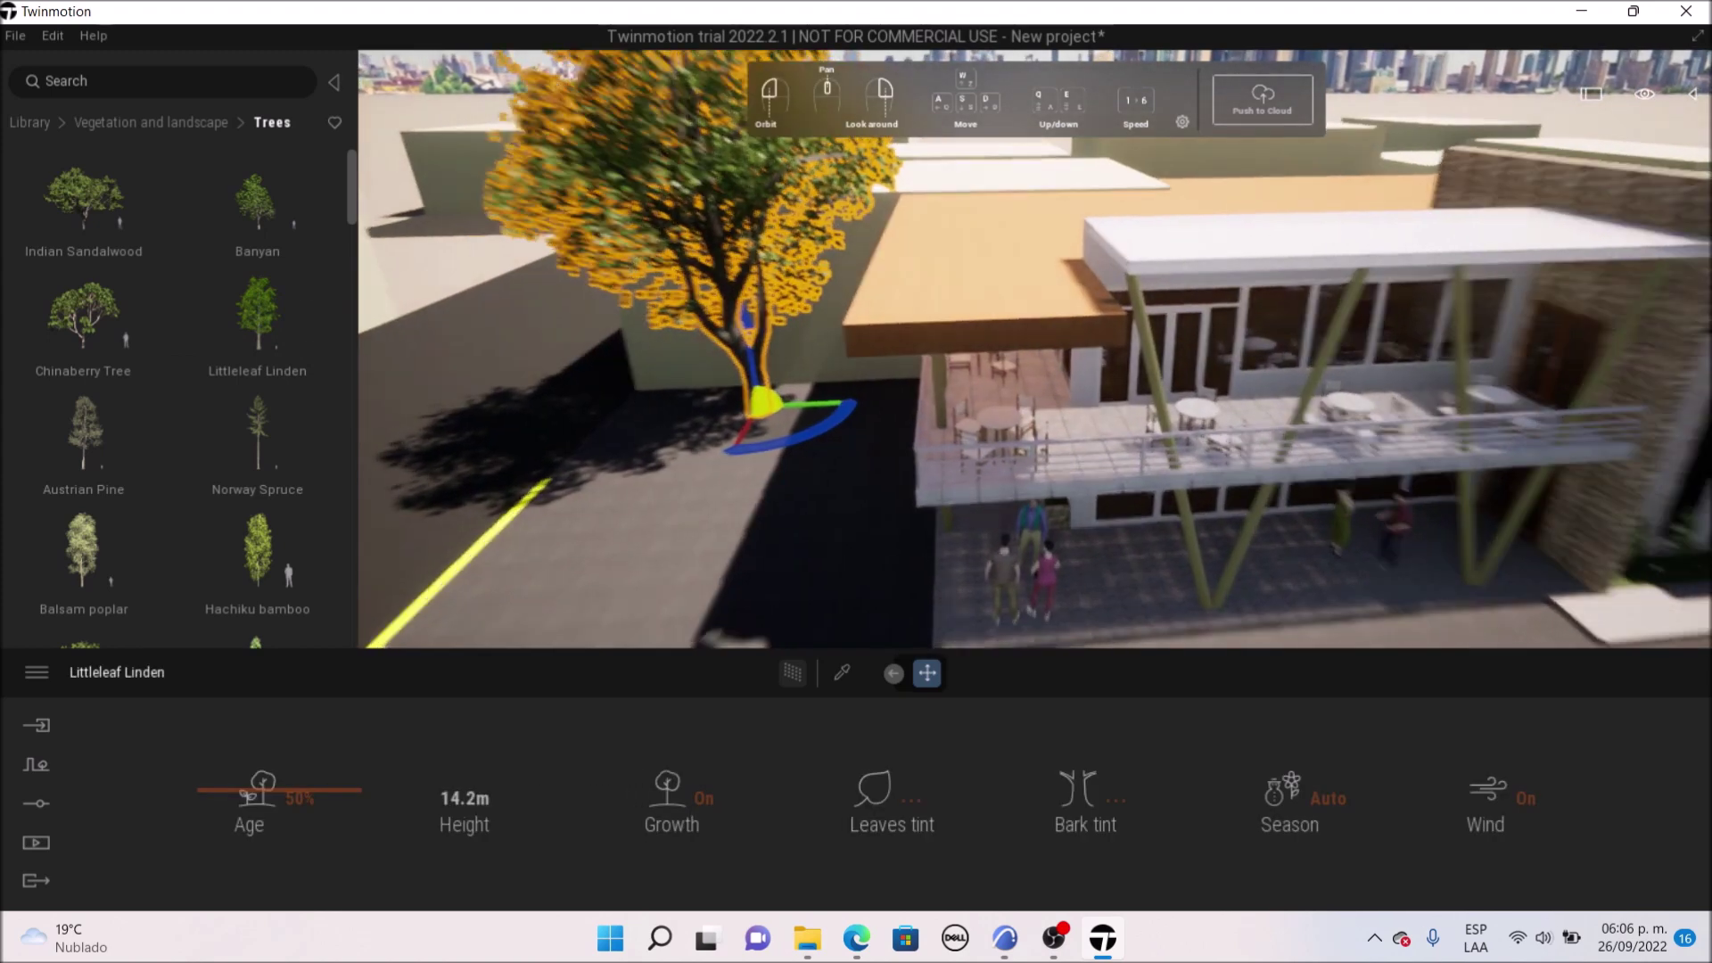
middle_click_drag(745, 371, 1126, 335)
scroll(1157, 400, "up", 5)
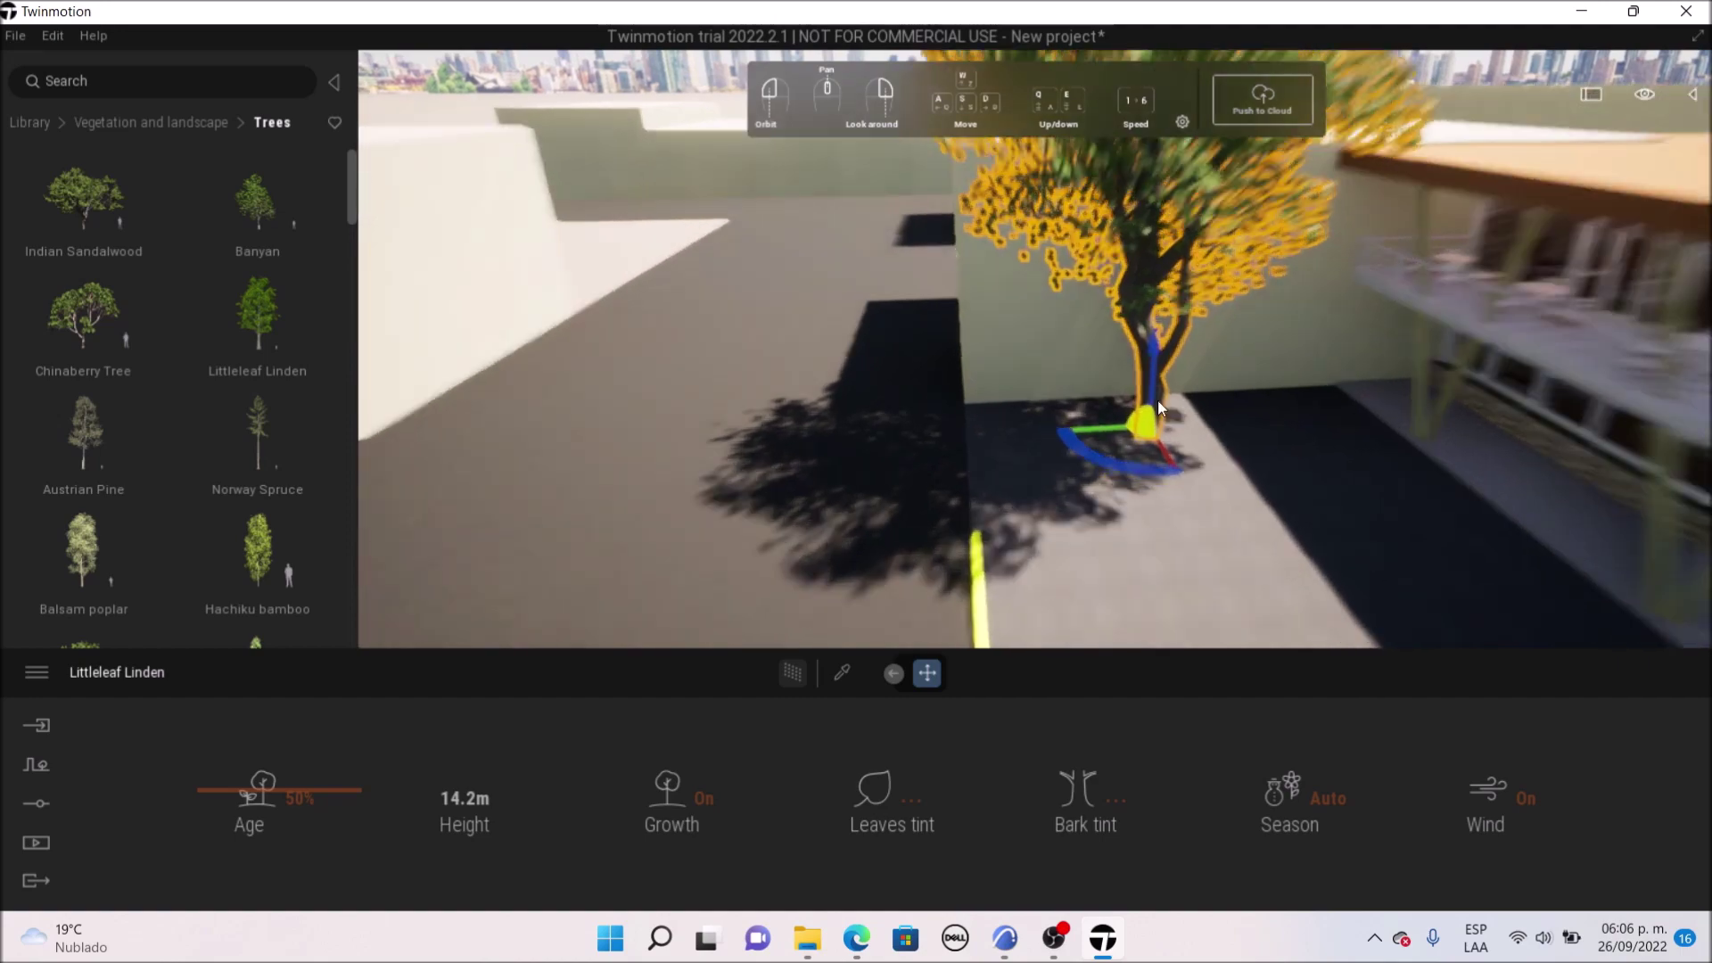
left_click_drag(1239, 491, 1276, 457)
left_click(790, 395)
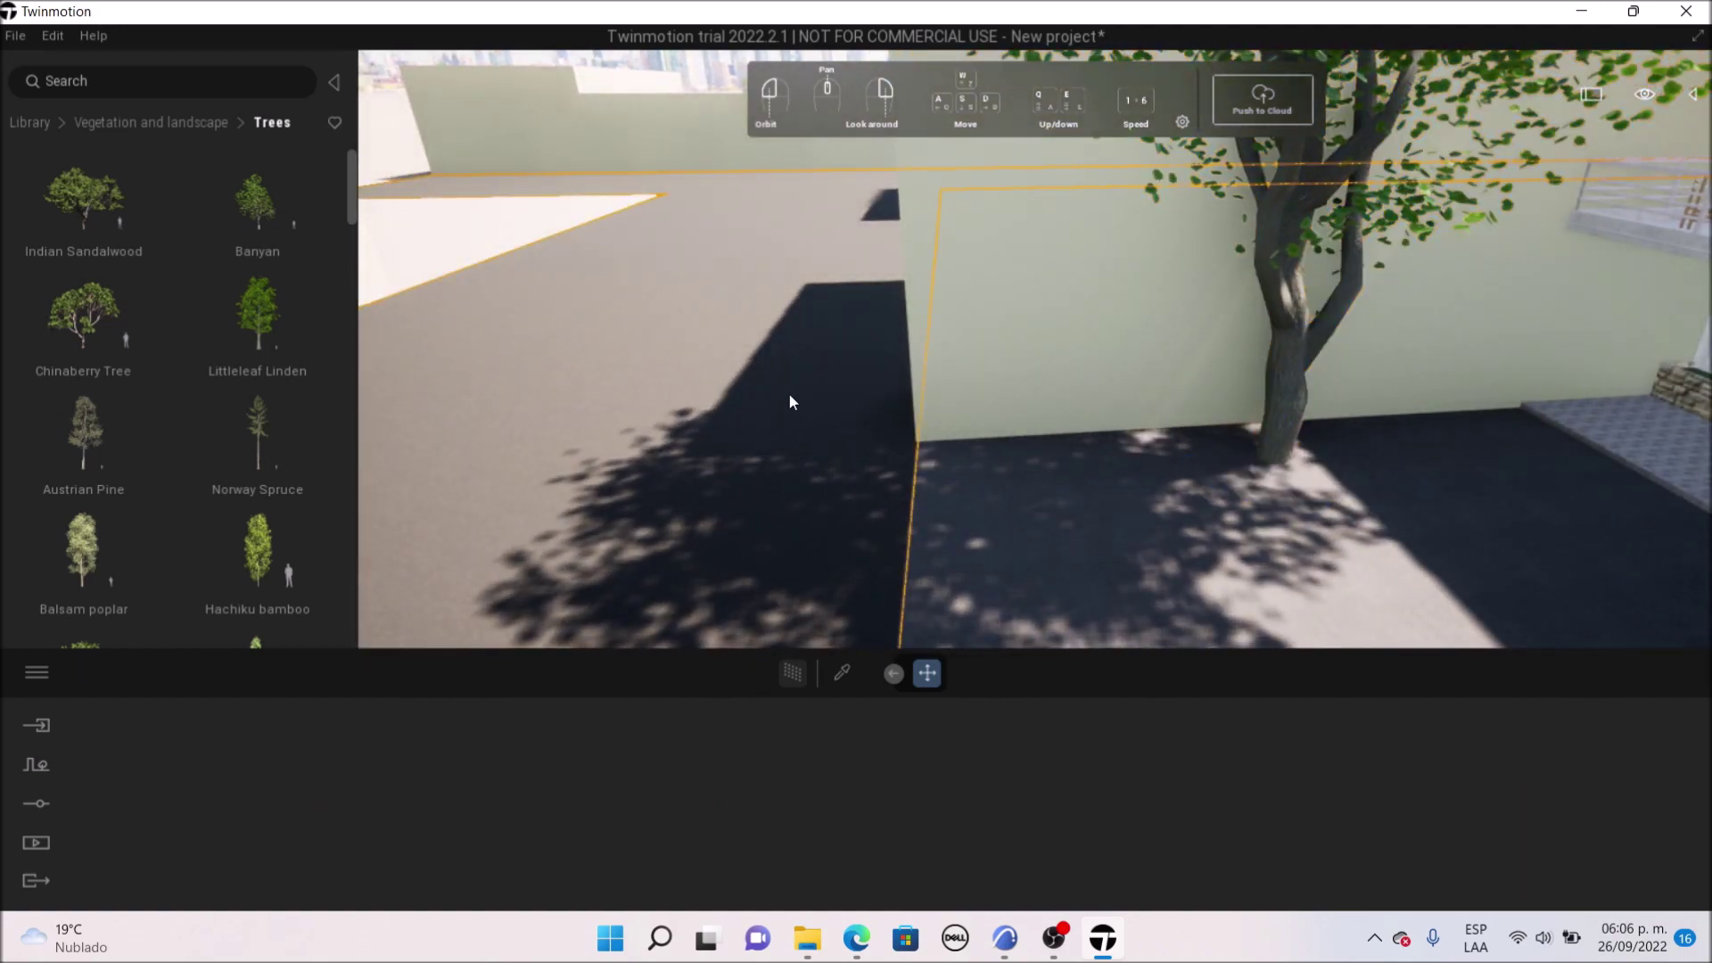
scroll(736, 362, "down", 5)
key("Escape")
Examine the populated café scene from several sides, including the tree, terrace, people and street vehicles
middle_click_drag(1207, 339, 1102, 355)
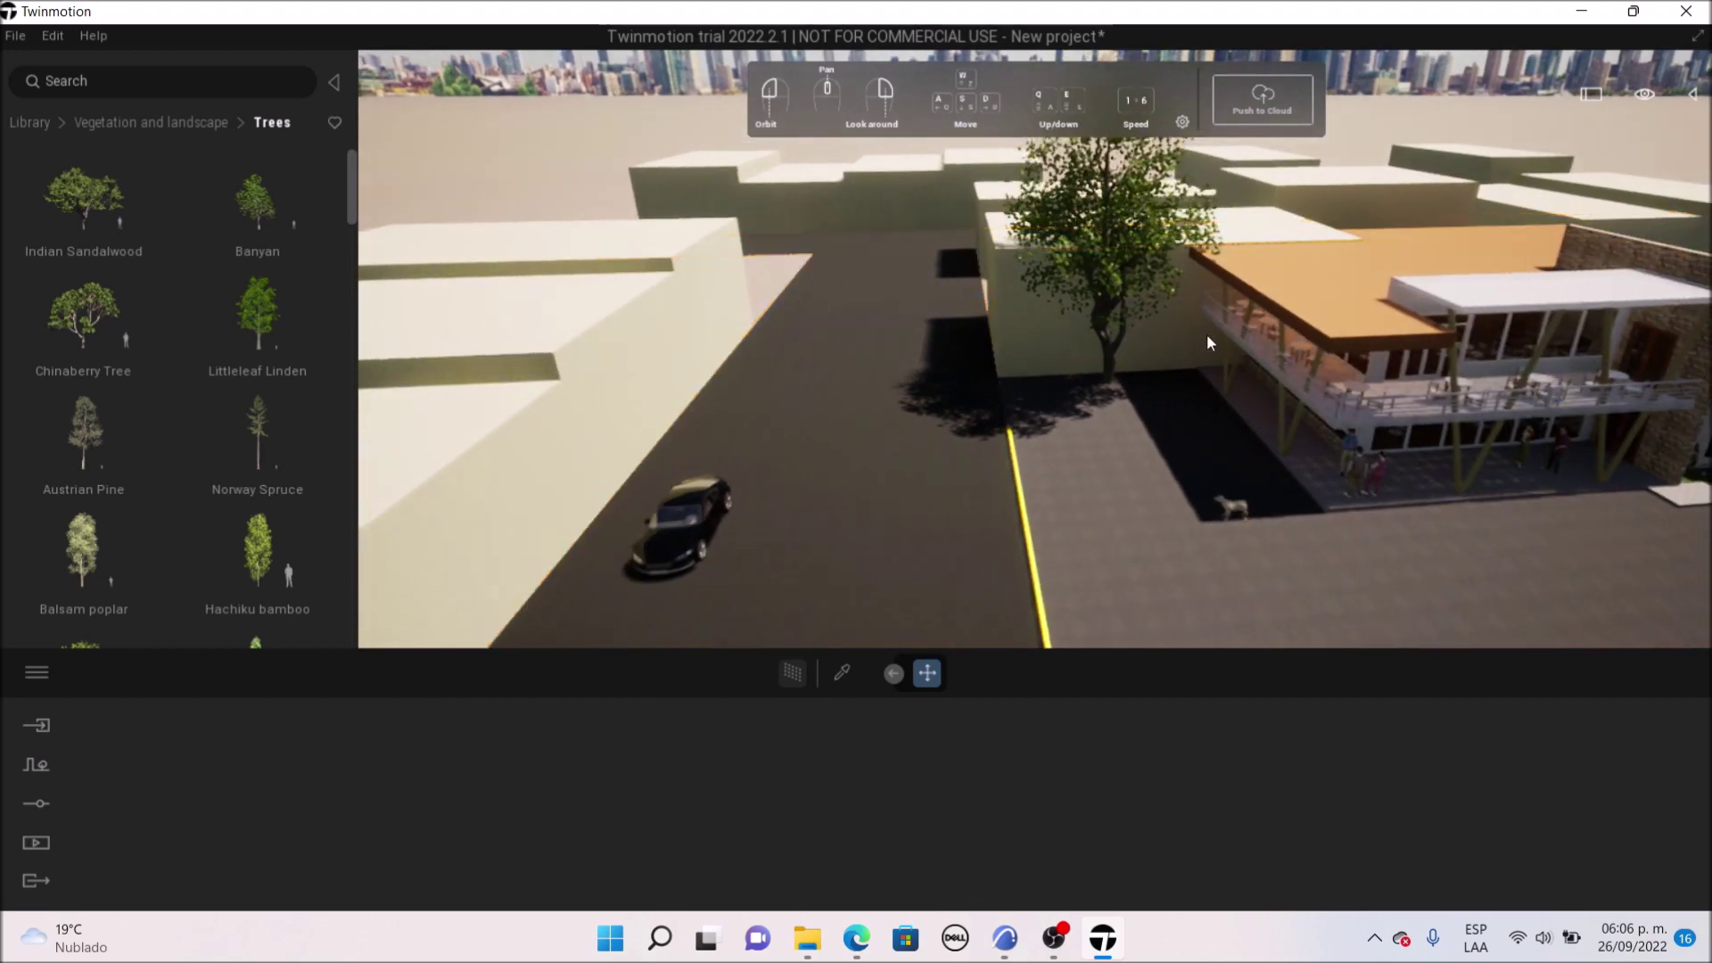
scroll(989, 217, "down", 5)
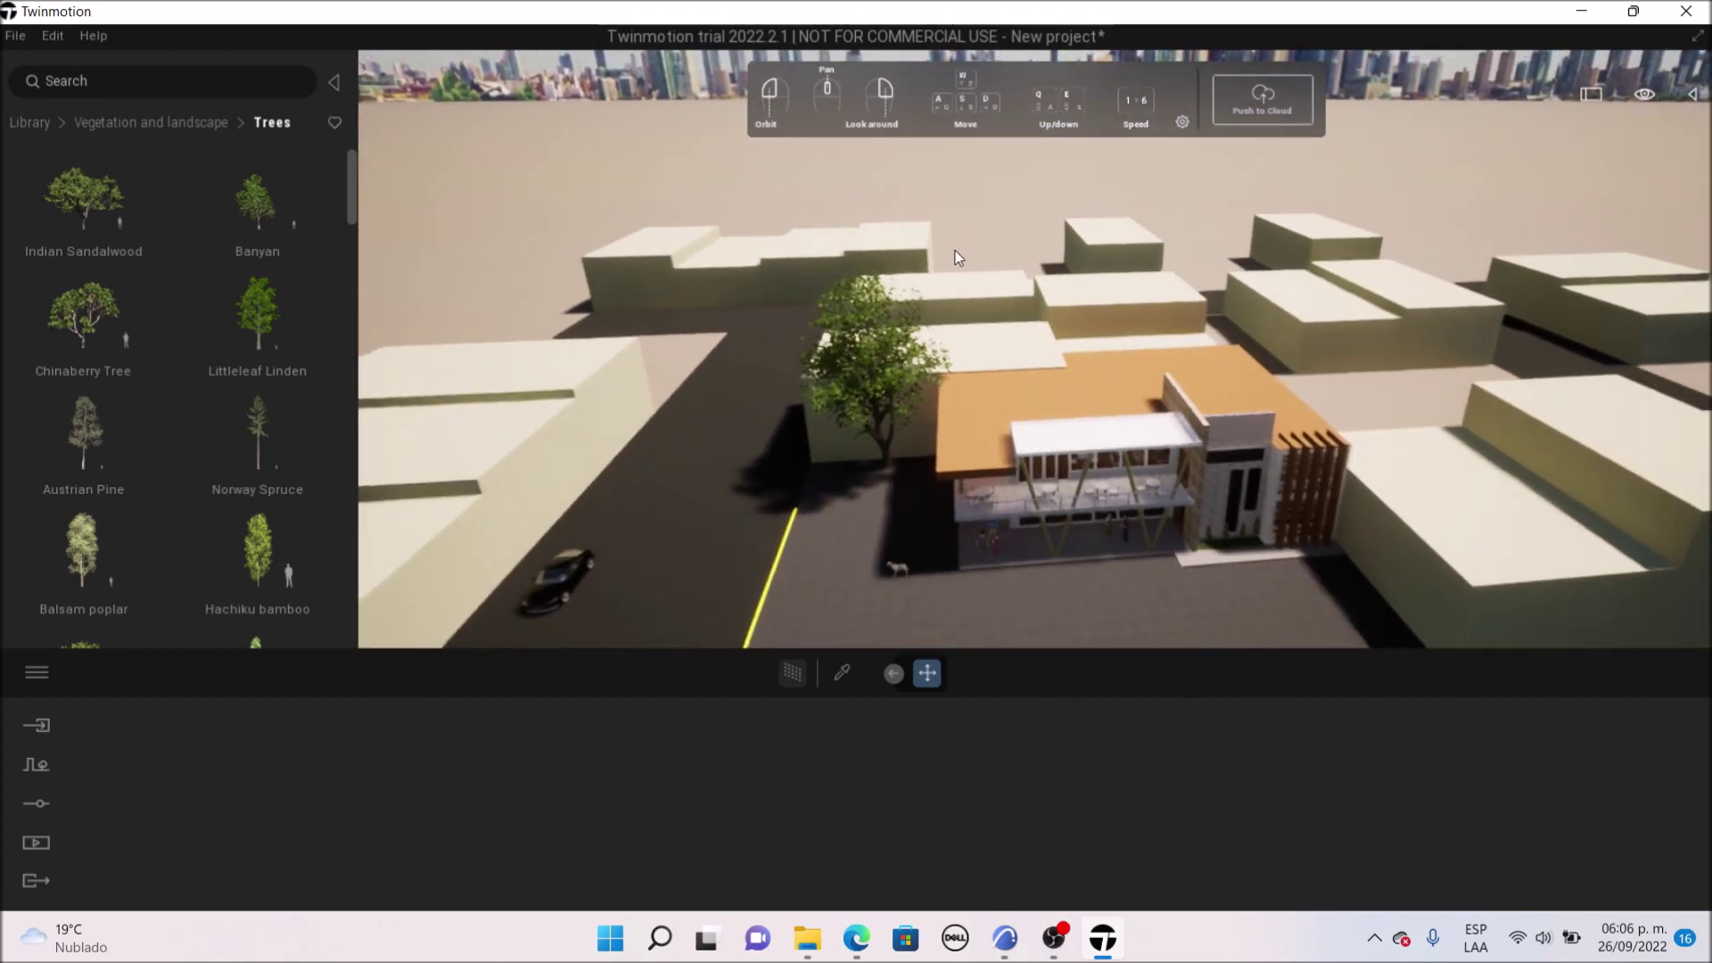
left_click_drag(976, 502, 943, 622)
scroll(1106, 539, "up", 2)
scroll(1107, 590, "up", 8)
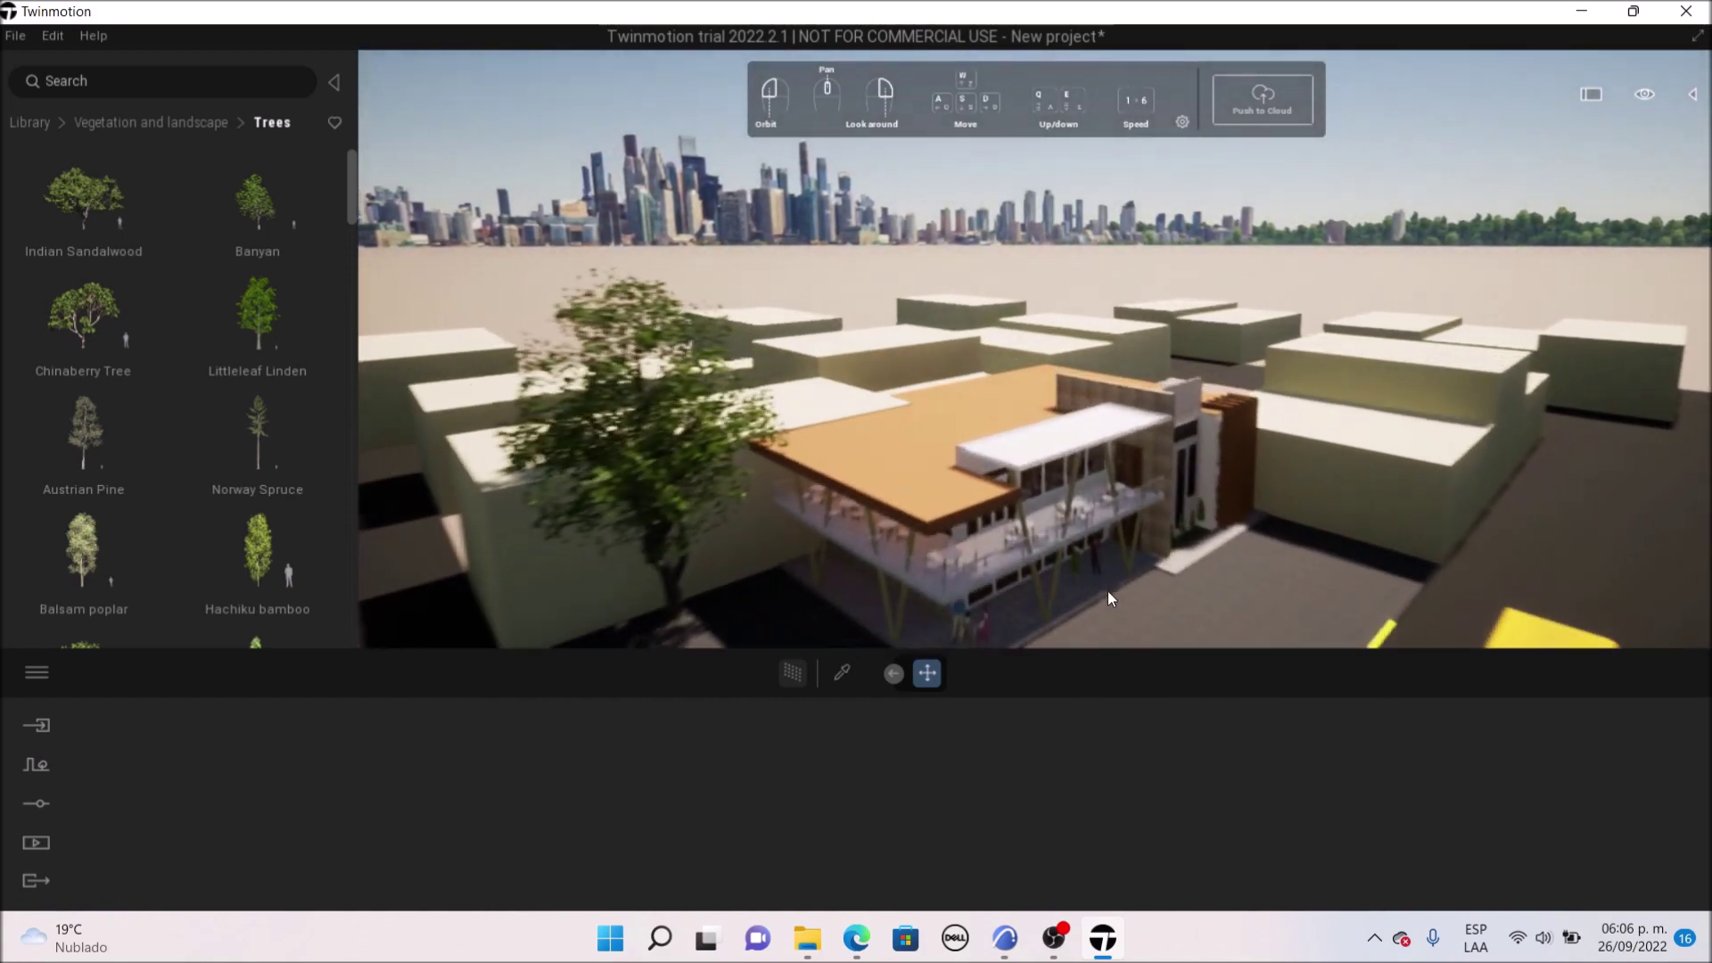
middle_click_drag(1108, 591, 1095, 500)
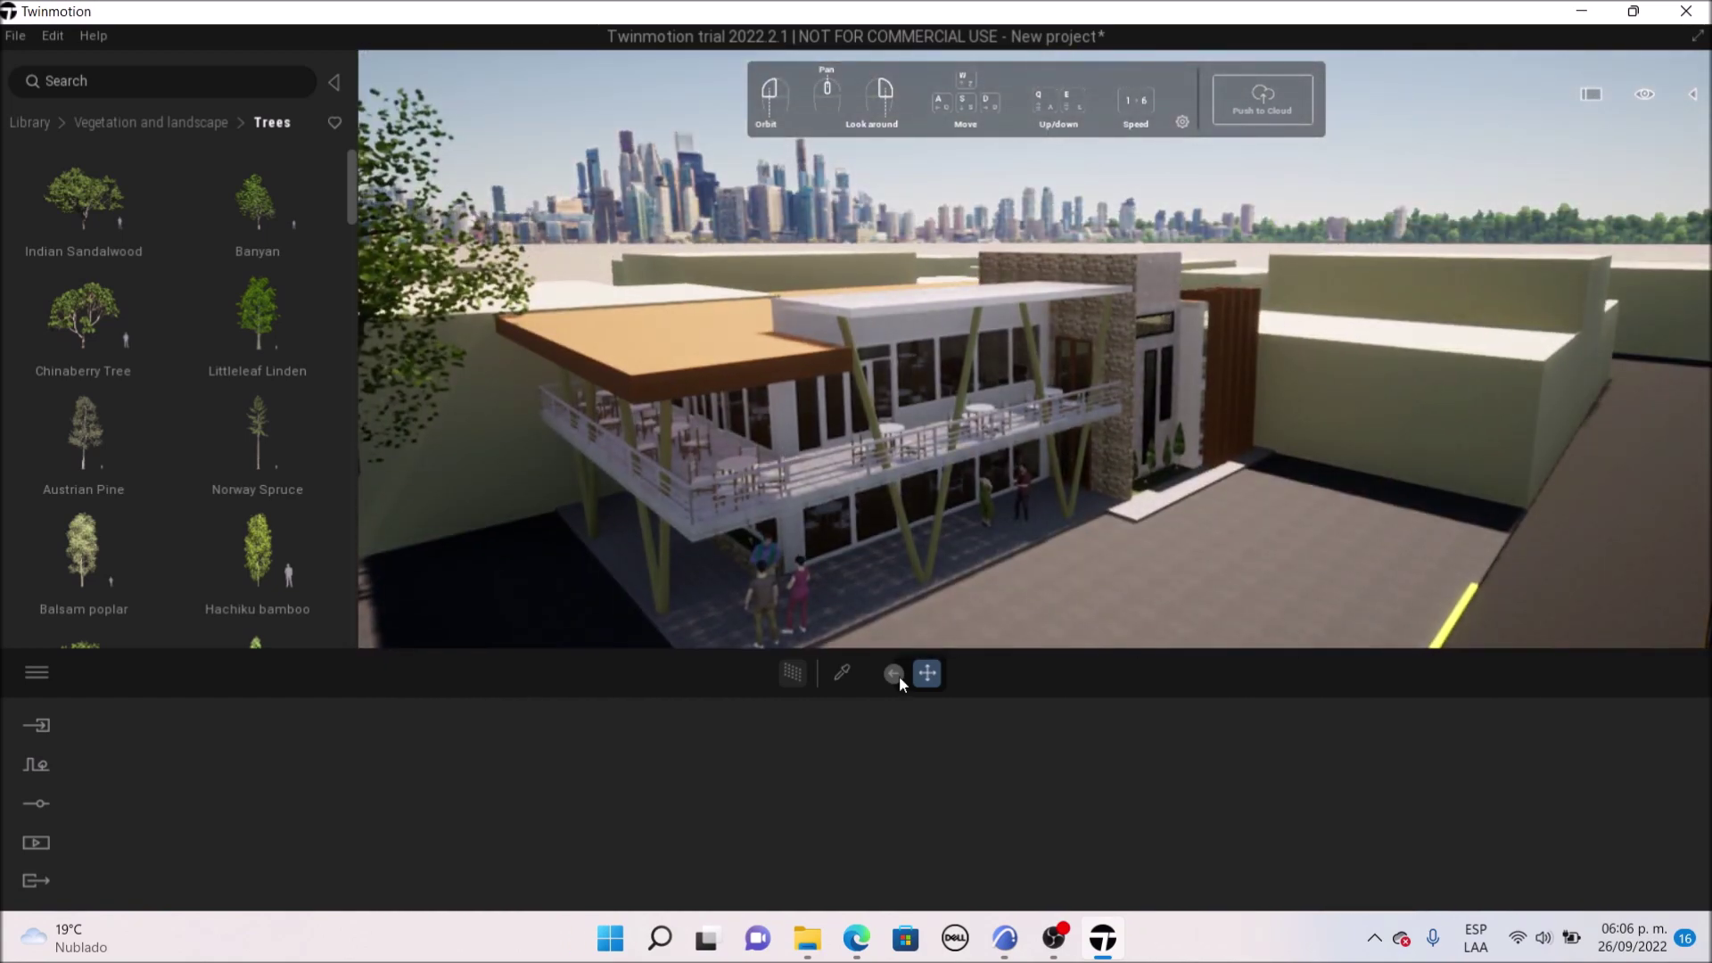
scroll(909, 410, "down", 5)
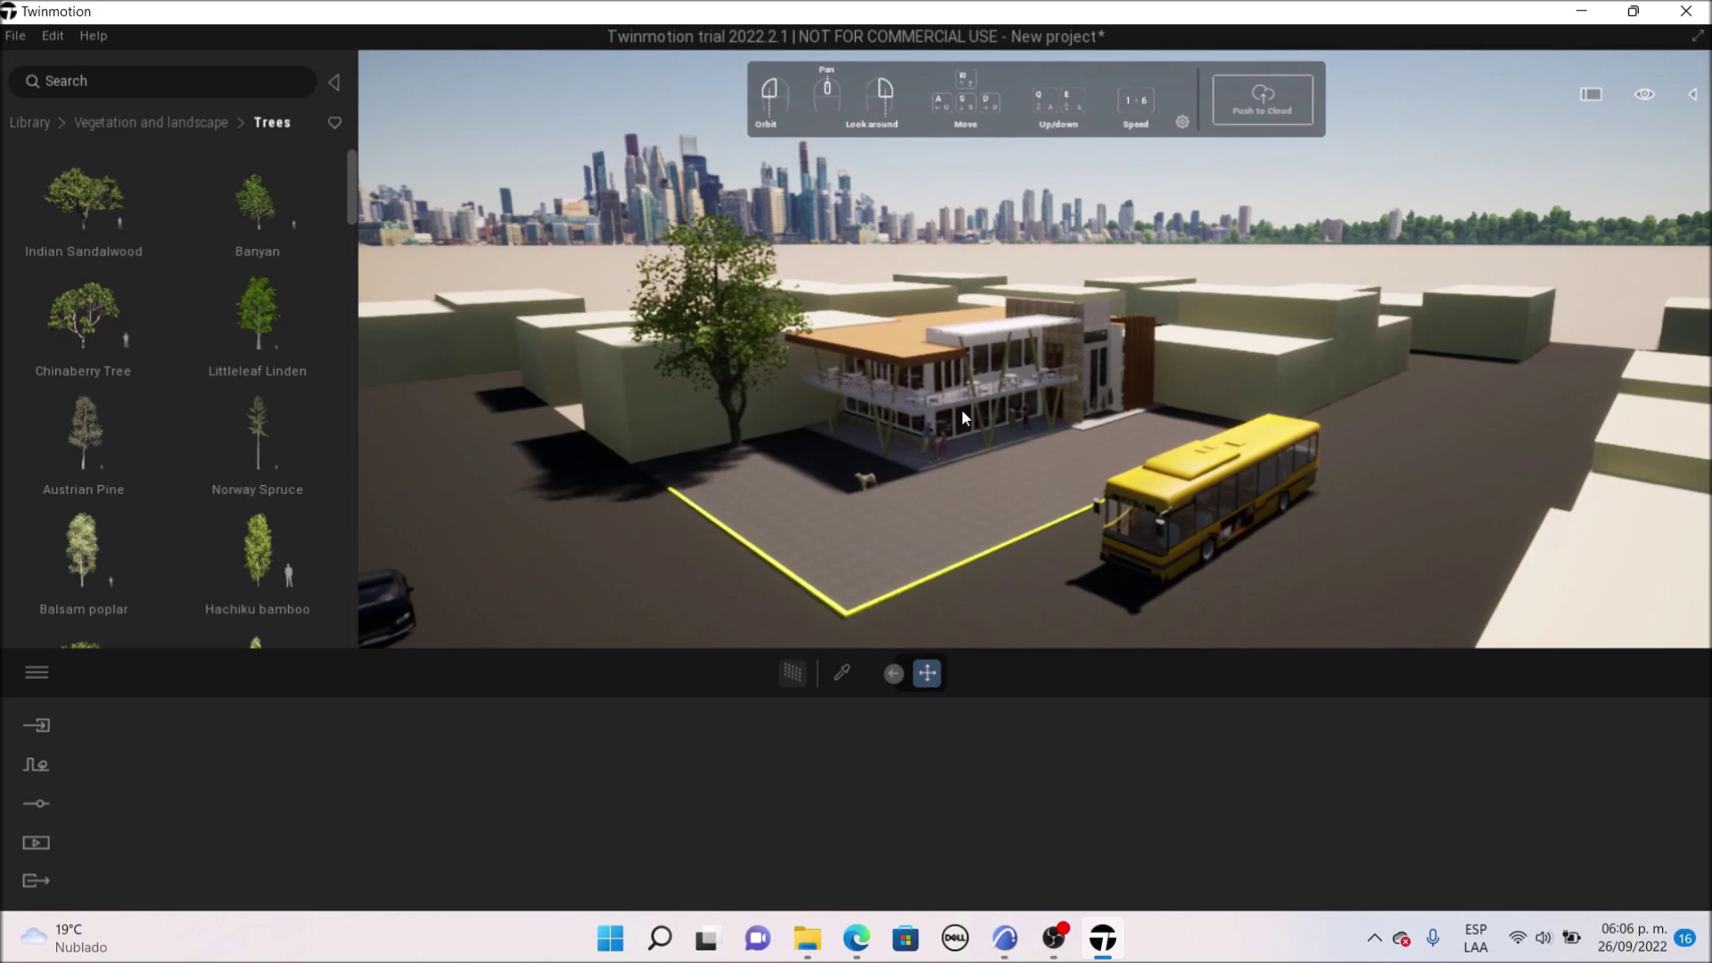
mouse_move(1116, 328)
left_mouse_down()
mouse_move(900, 463)
mouse_move(1114, 330)
left_mouse_up()
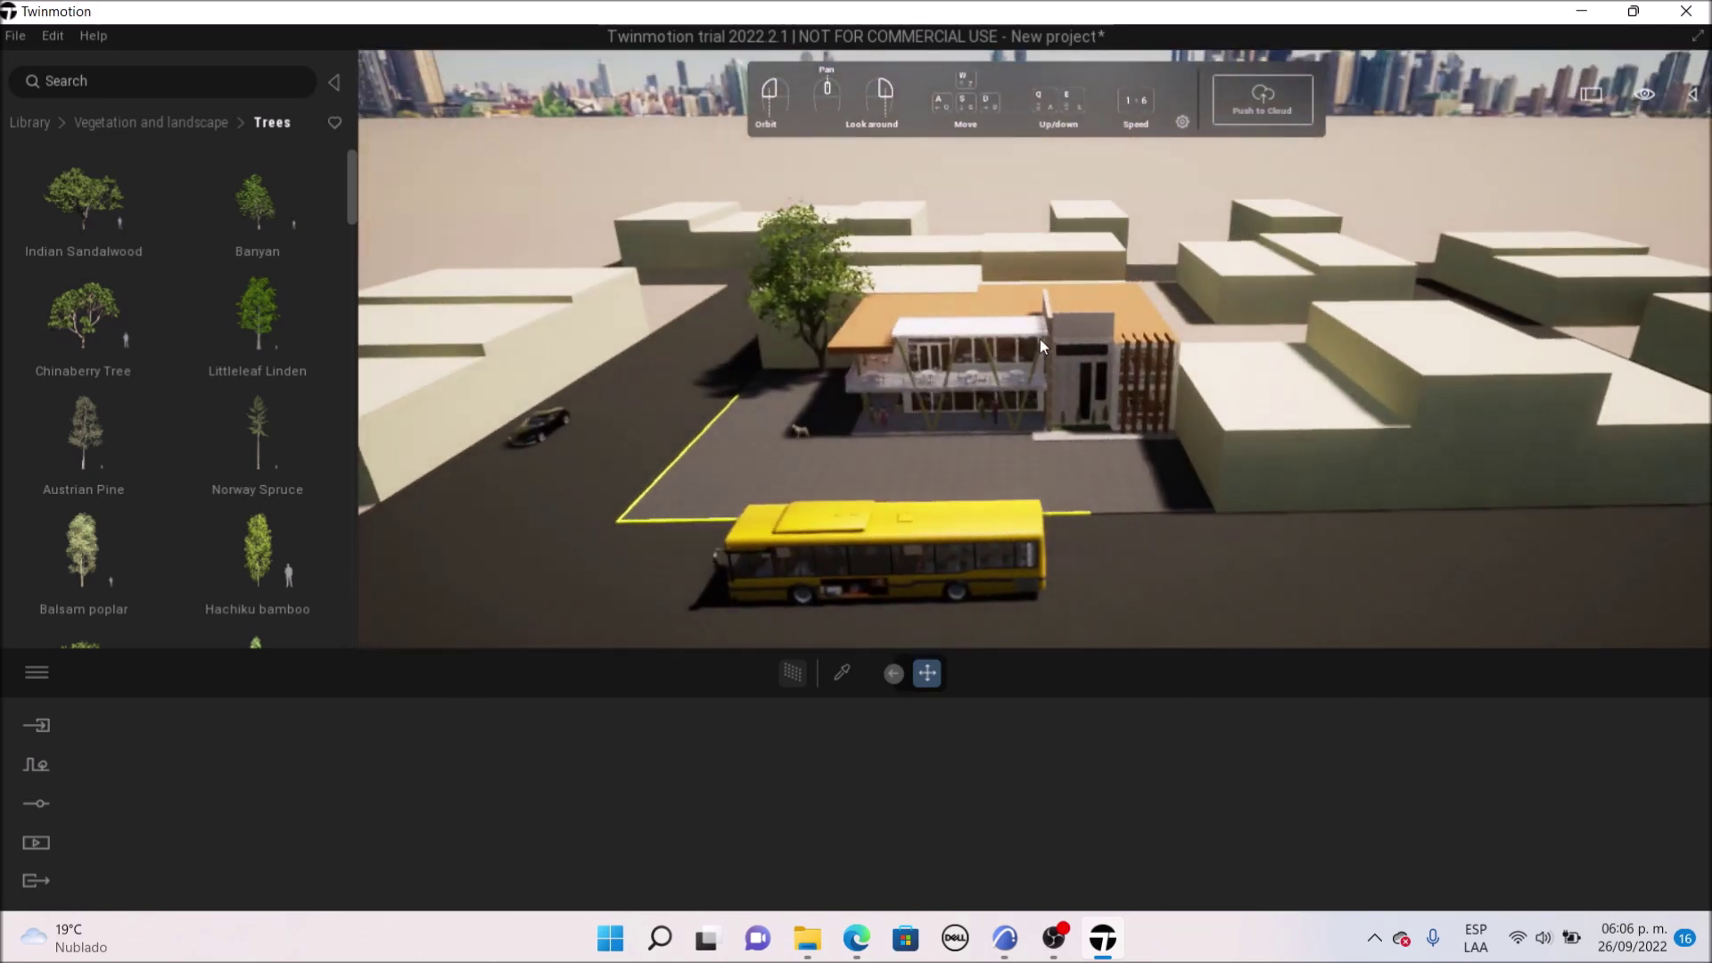
Open the Media options and view the whole café lot from an elevated front viewpoint
left_click(43, 849)
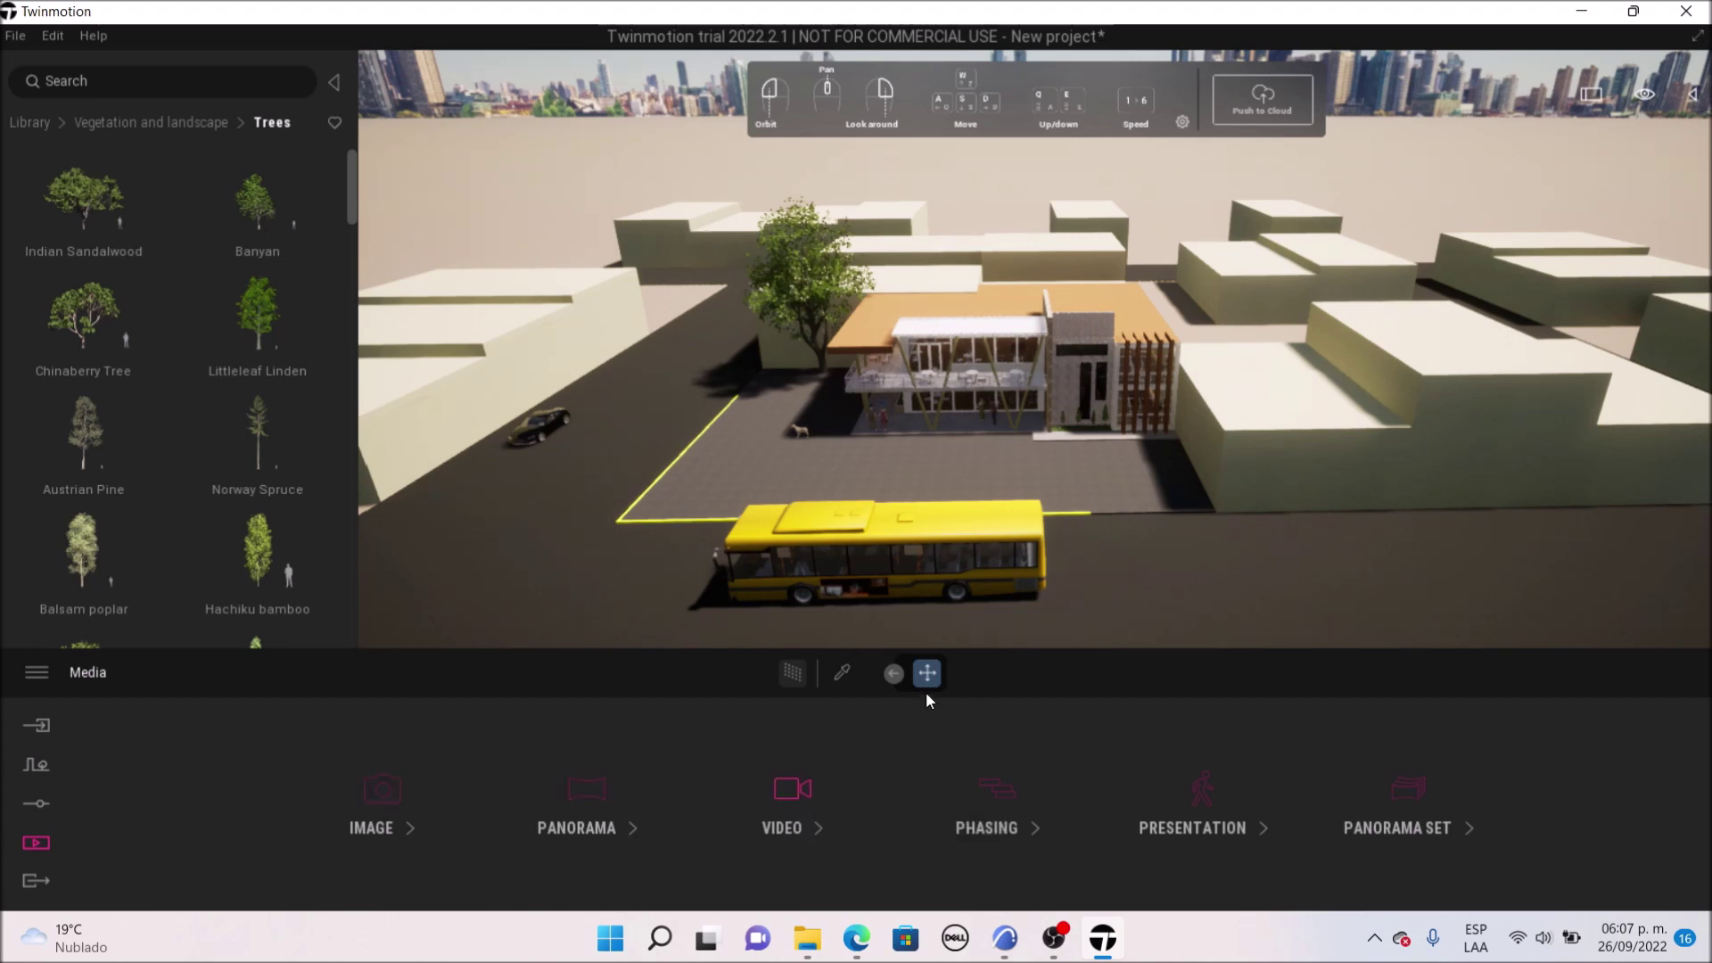
left_click_drag(698, 387, 981, 446)
left_click_drag(606, 451, 1062, 351)
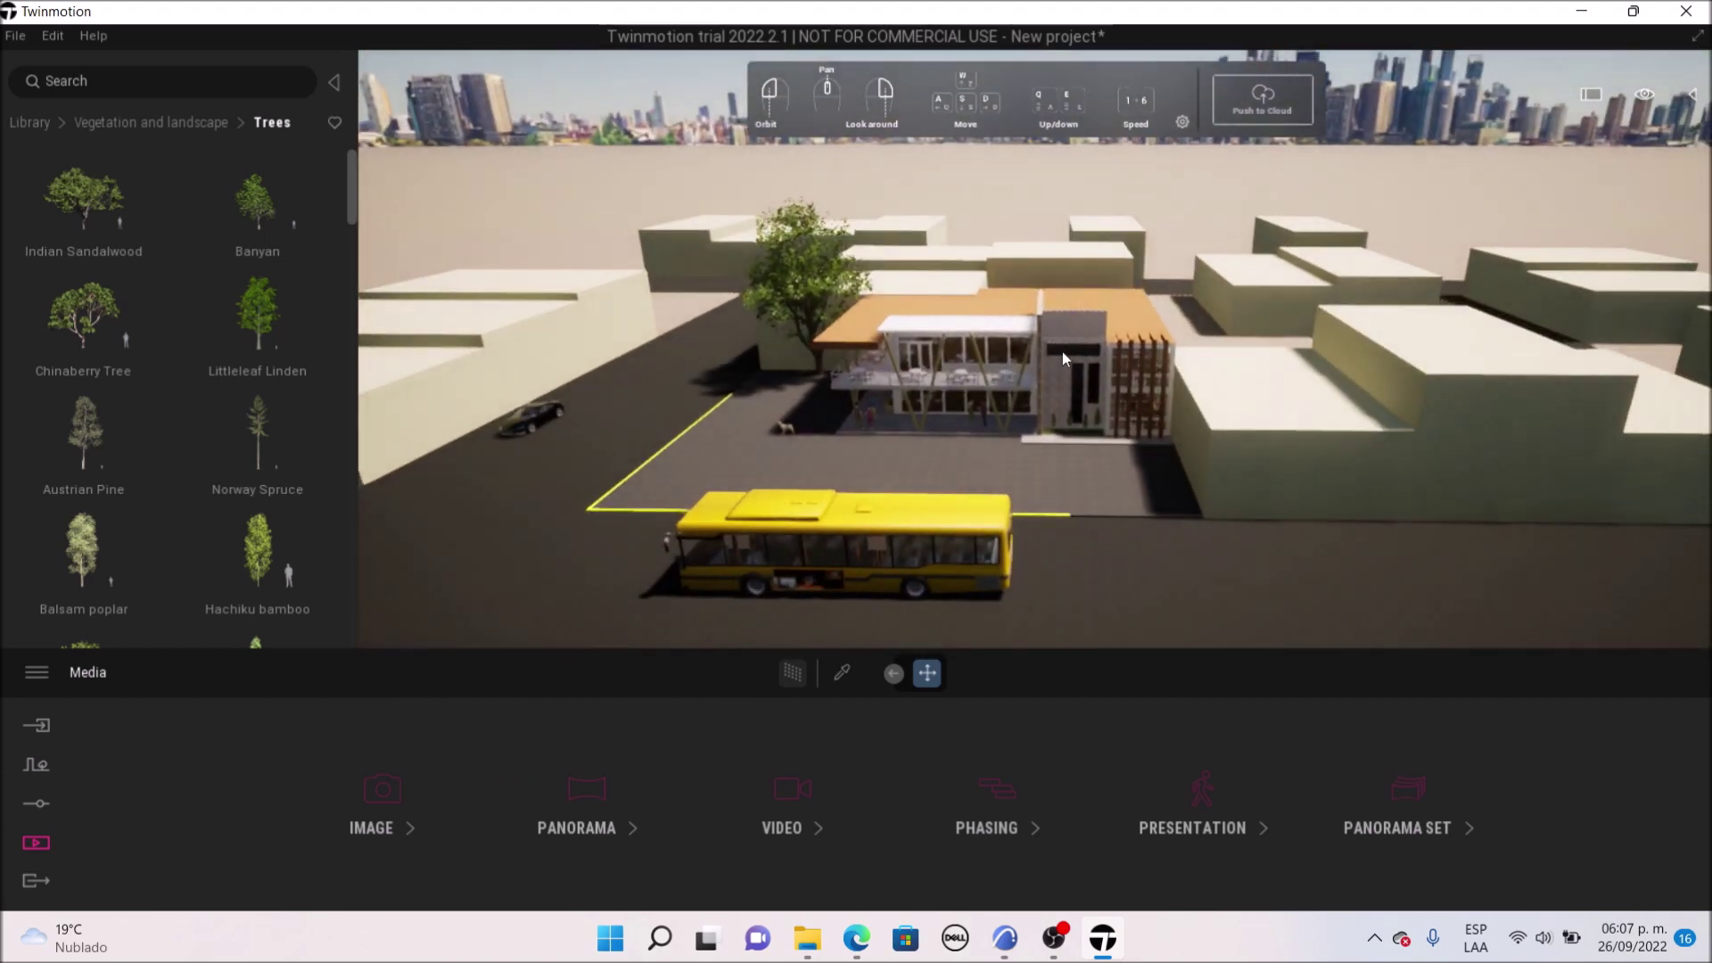
scroll(1062, 351, "down", 3)
scroll(905, 202, "up", 2)
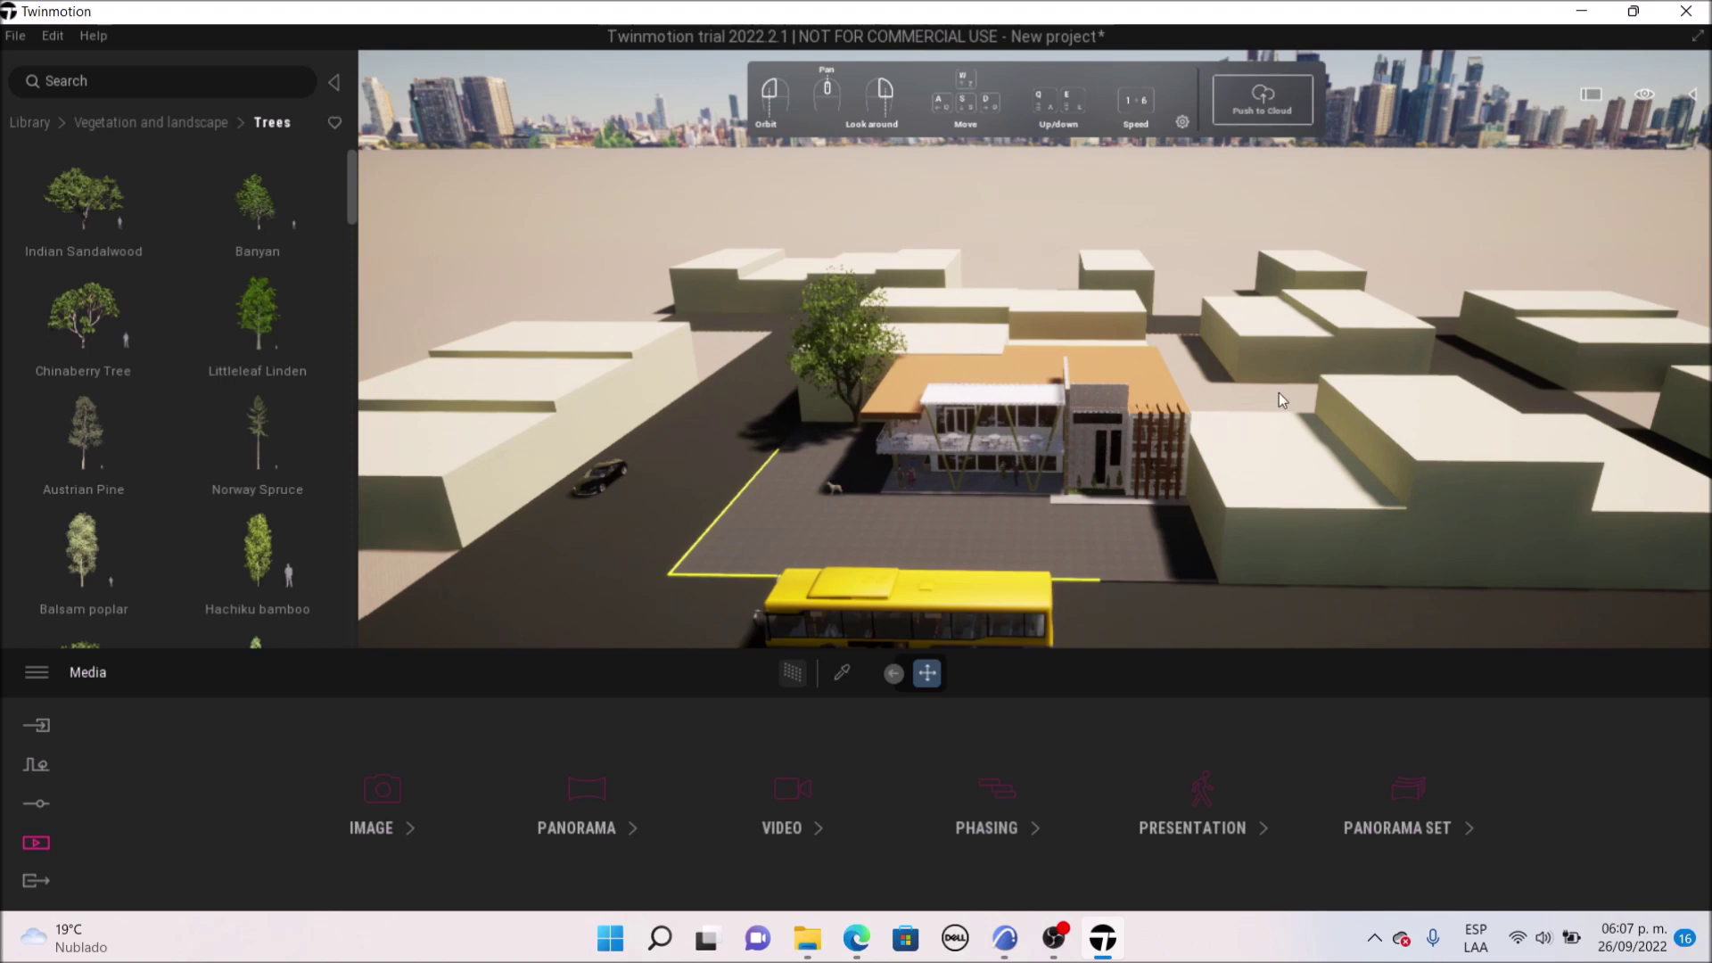
left_click(1054, 938)
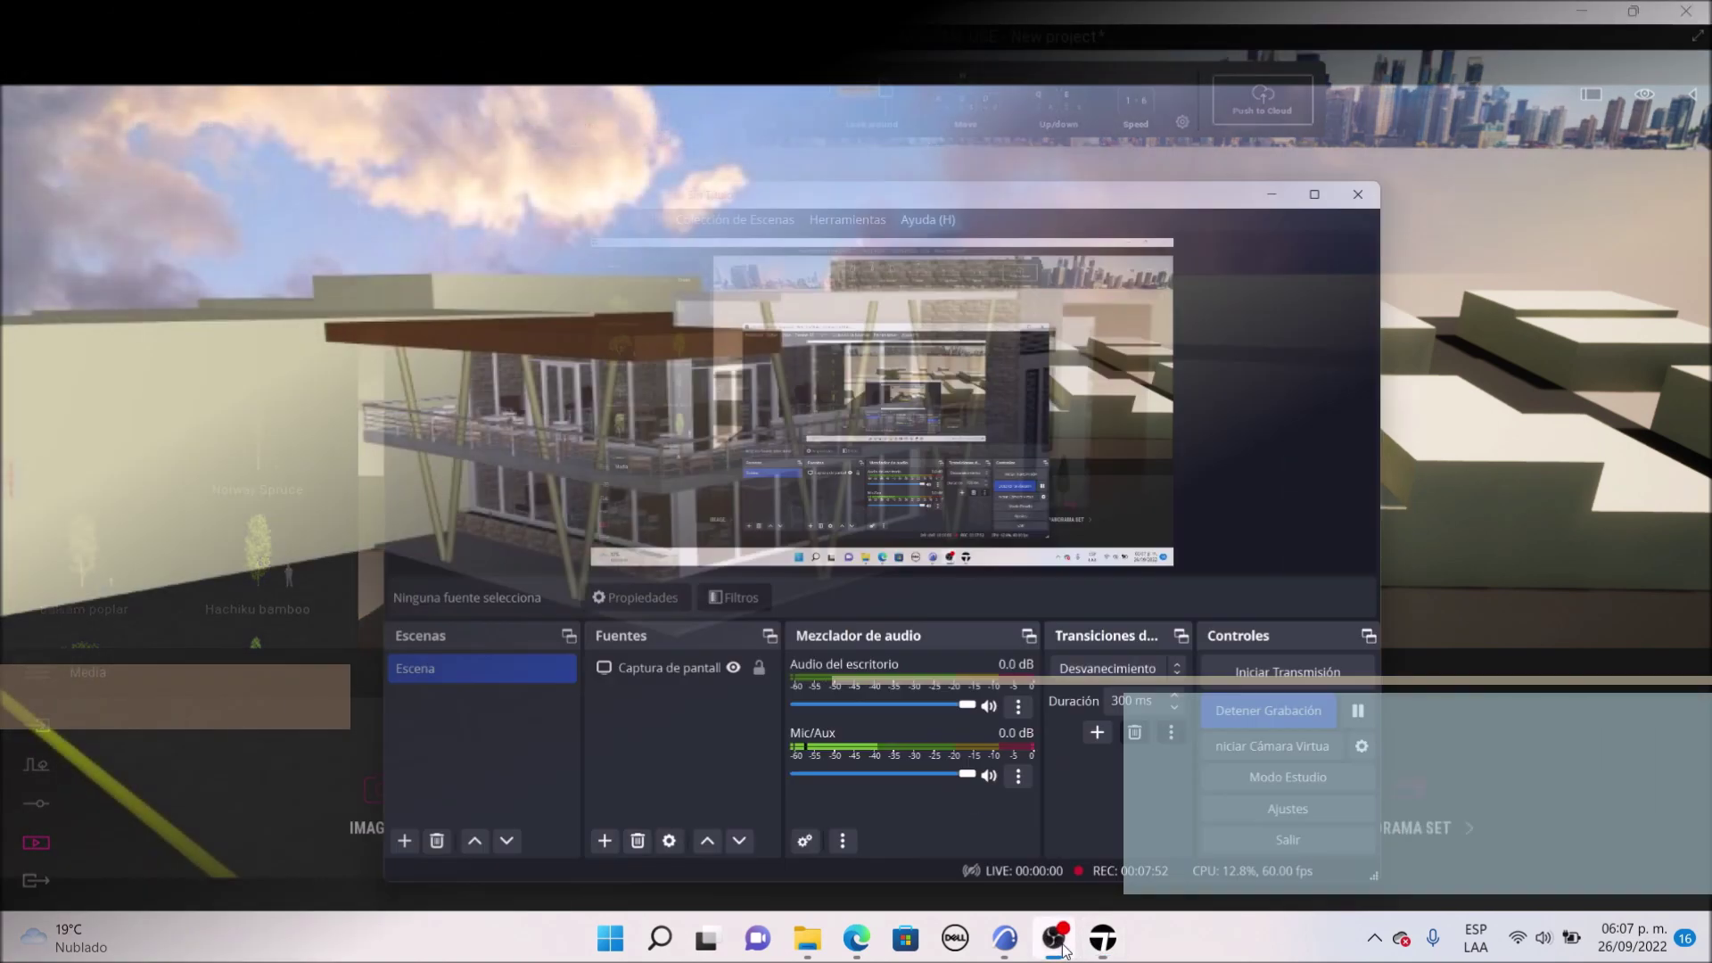